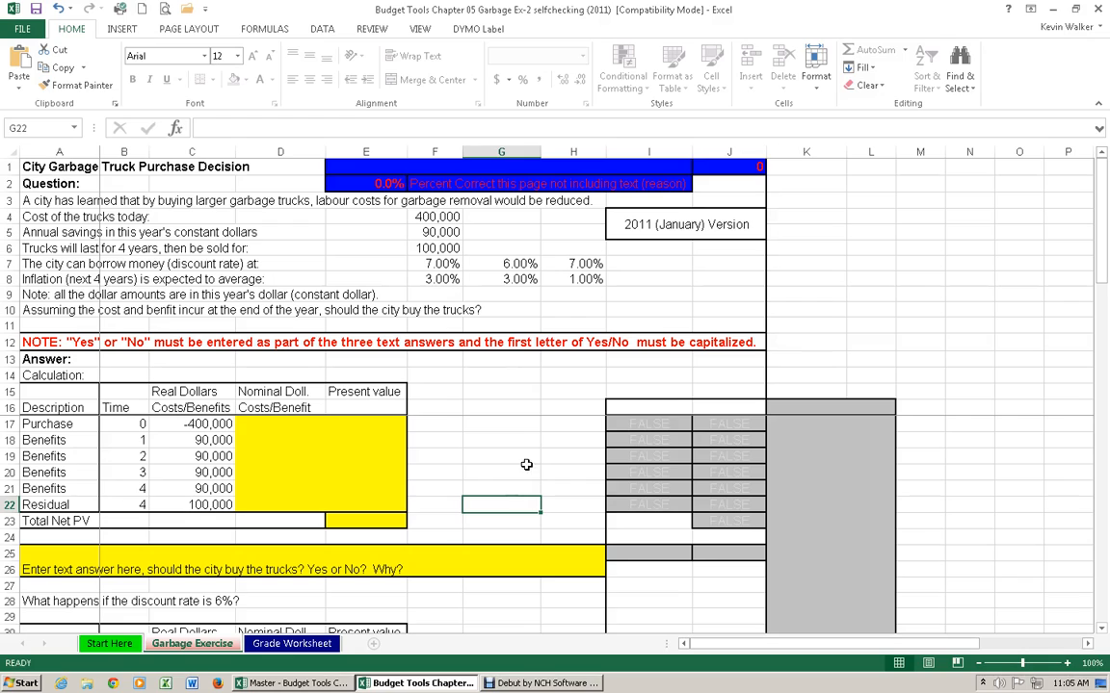
Examine the truck cost, annual savings and resale value, and the three discount rate and inflation scenarios in rows 4 to 8
click(434, 264)
click(513, 264)
click(576, 264)
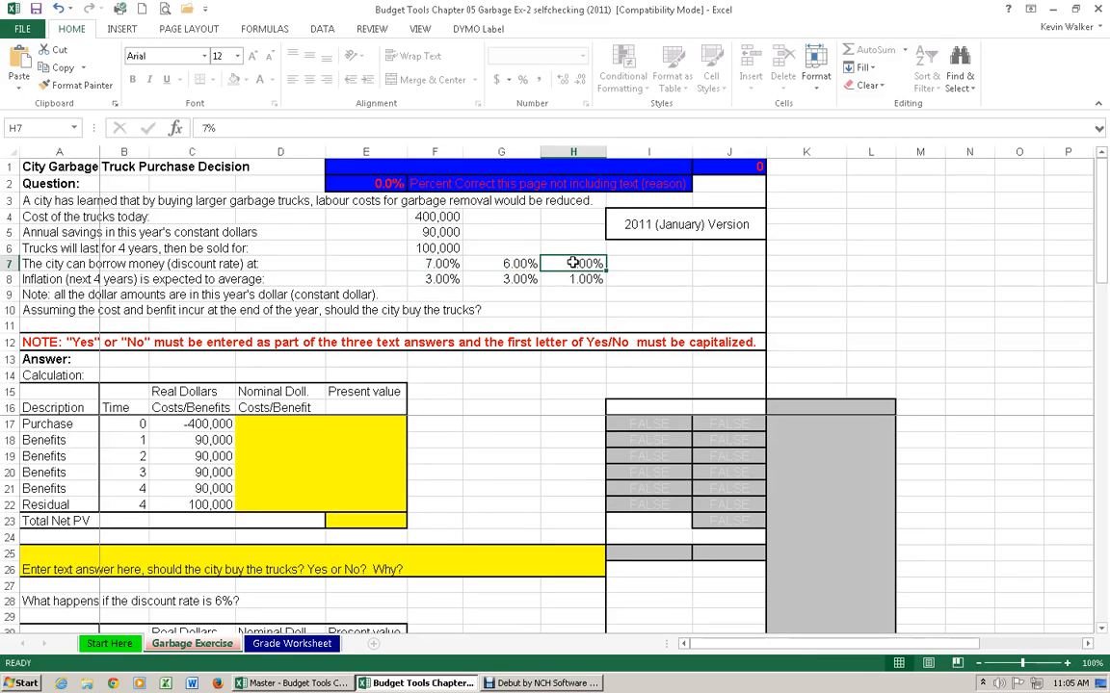
mouse_move(1101, 251)
mouse_down()
mouse_move(1100, 453)
mouse_move(1104, 274)
mouse_up()
drag(511, 262, 517, 297)
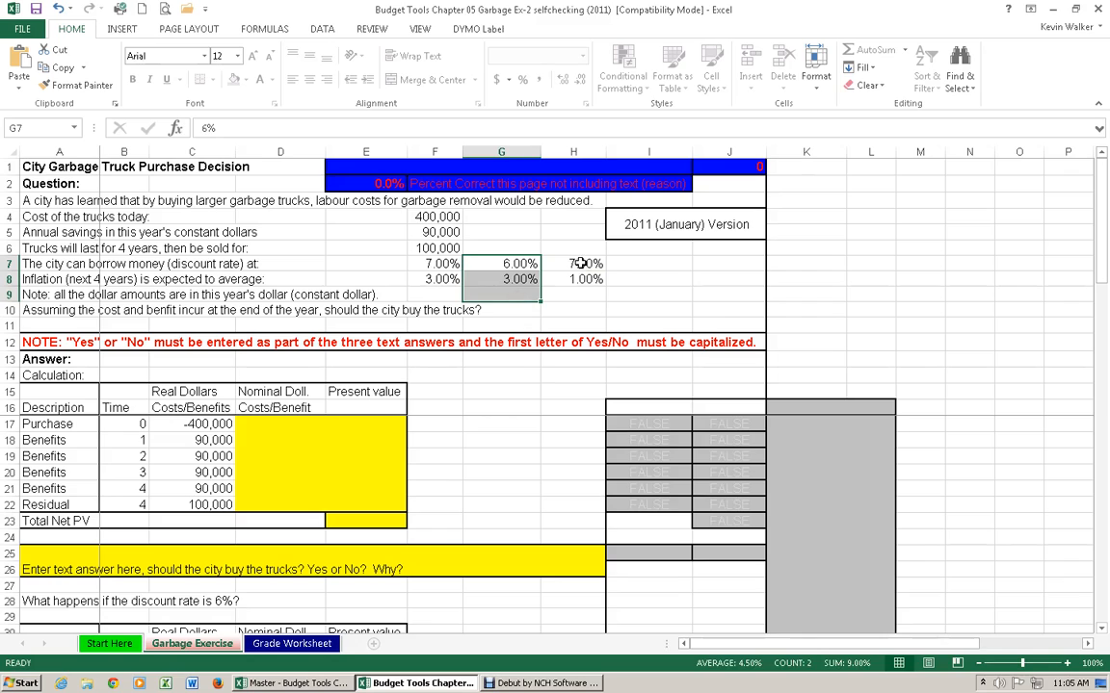
drag(581, 263, 580, 281)
drag(500, 263, 503, 278)
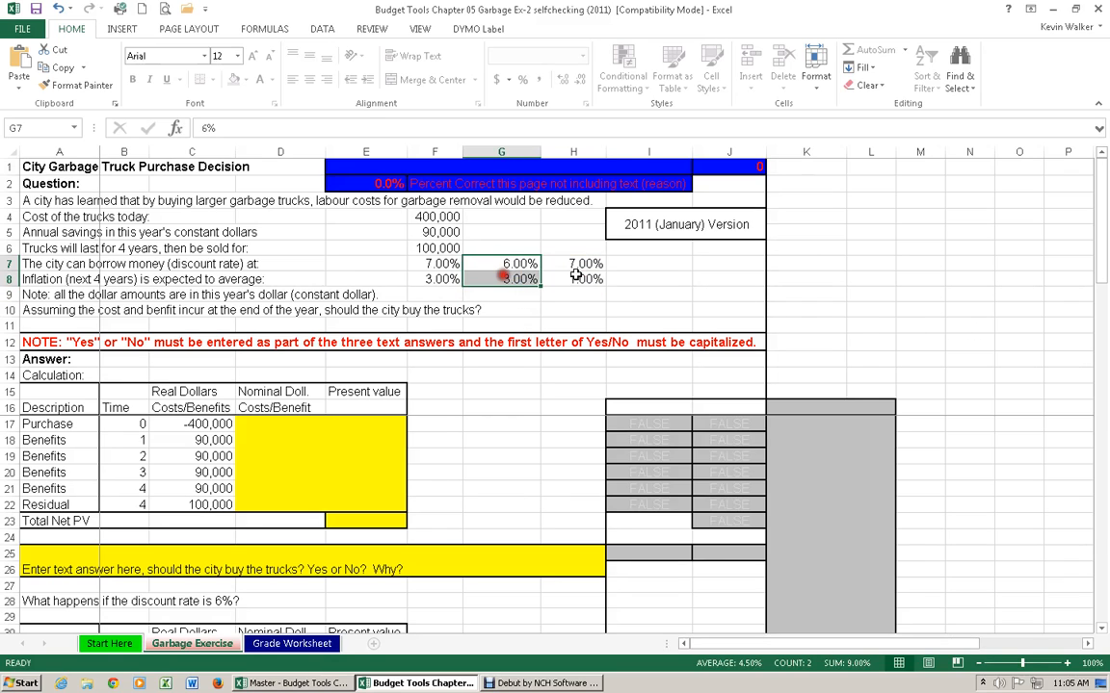
drag(588, 263, 588, 273)
drag(433, 218, 436, 248)
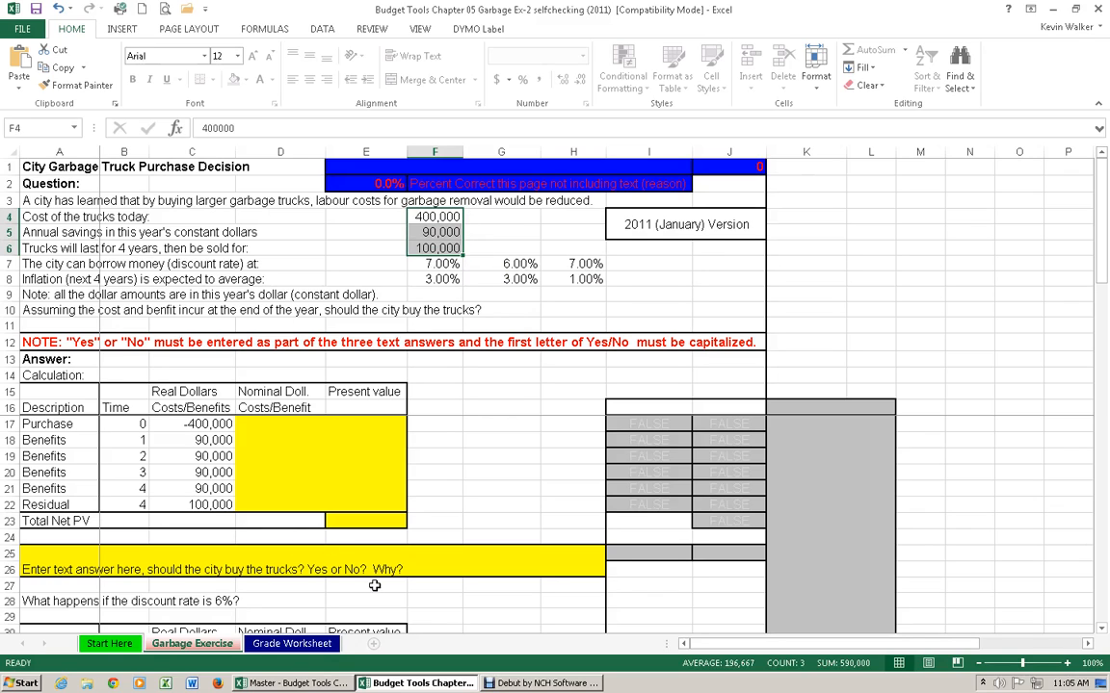
click(982, 343)
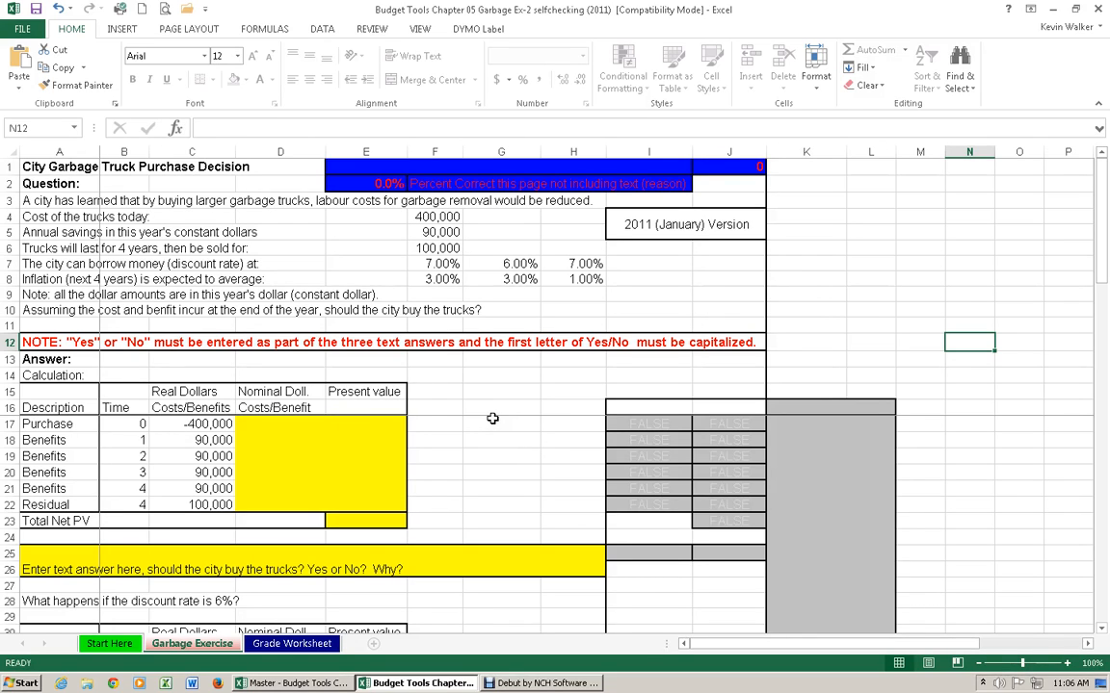
Enter -400,000 as both the nominal dollar cost (D17) and the present value (E17) of the time 0 Purchase row
click(131, 424)
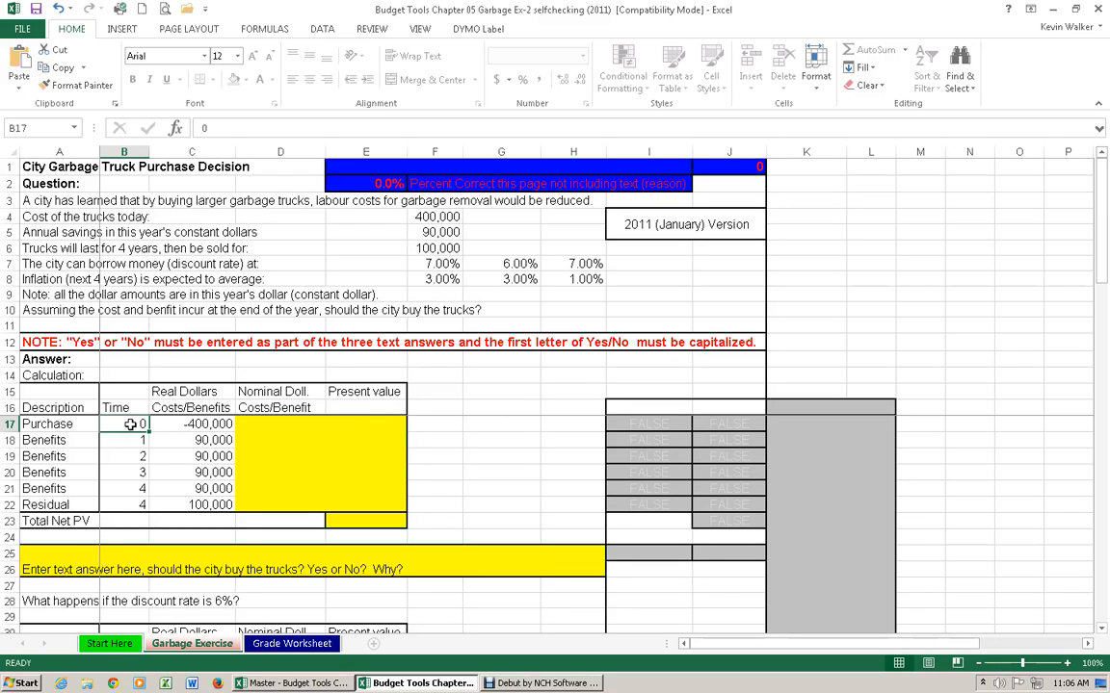
click(204, 424)
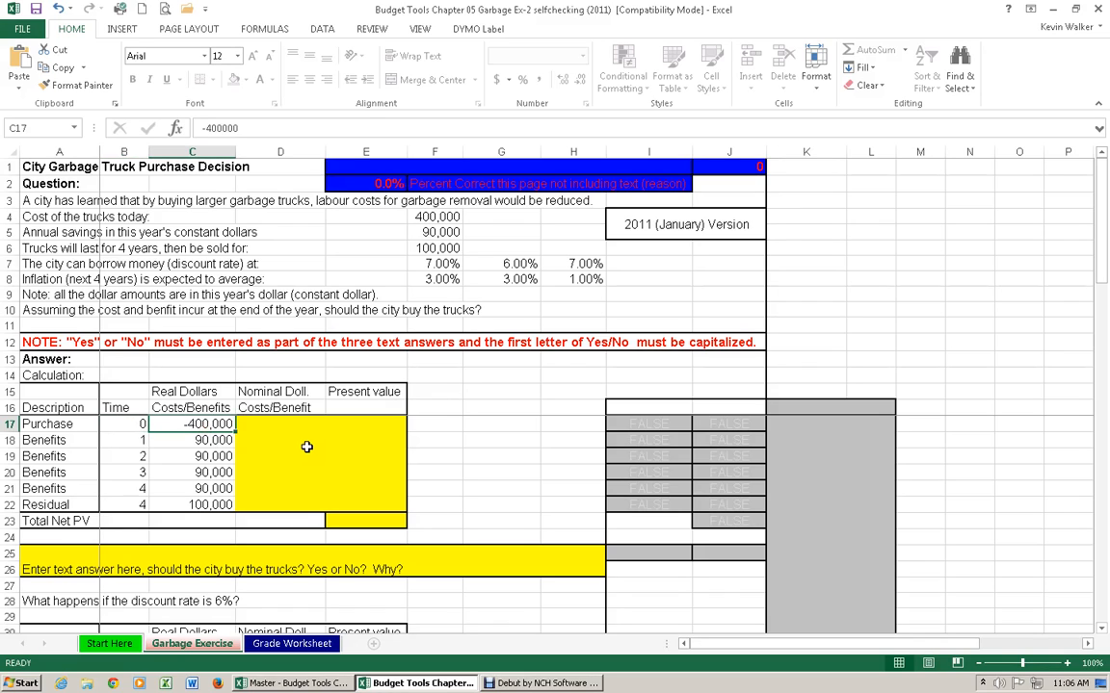
click(436, 215)
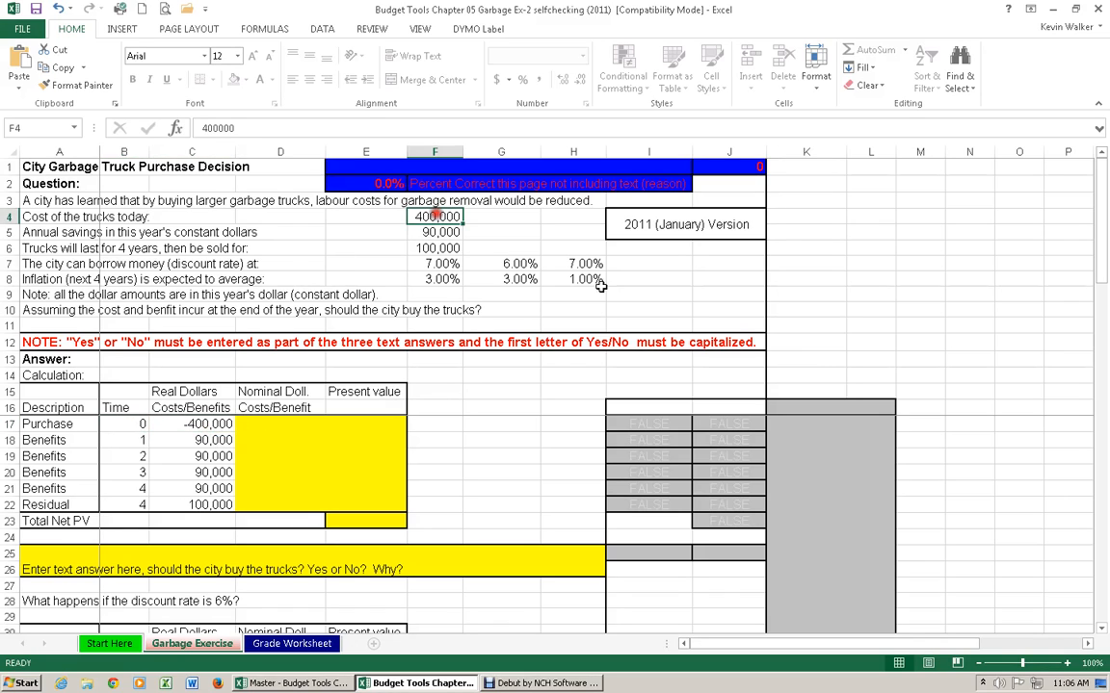
click(209, 424)
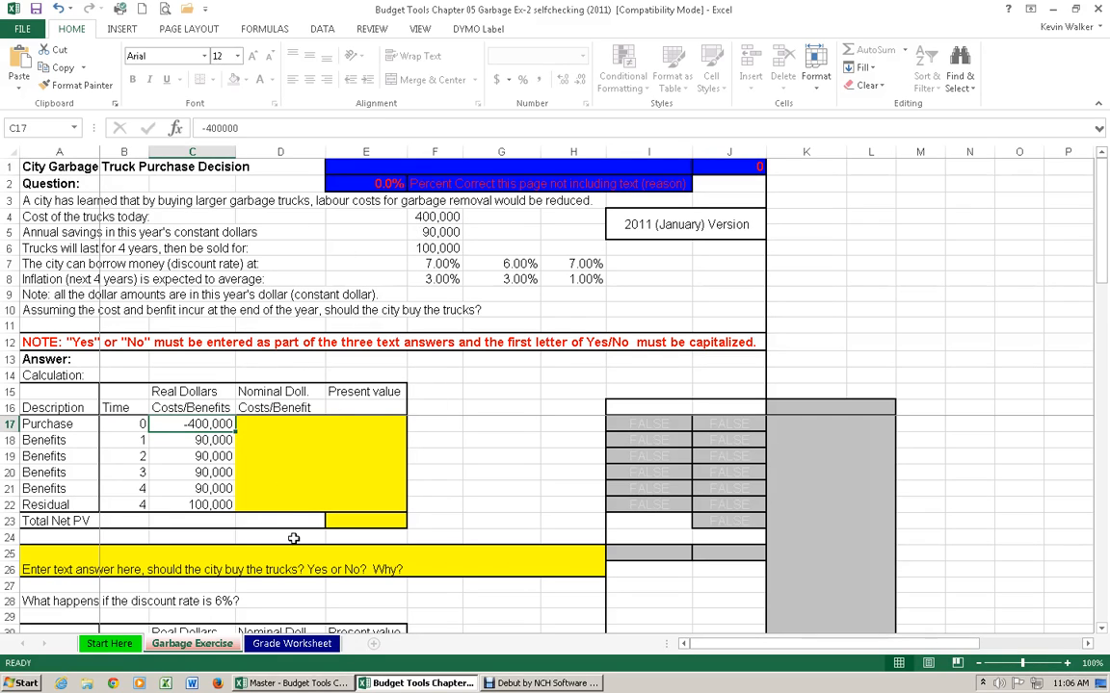
click(268, 424)
text(-4)
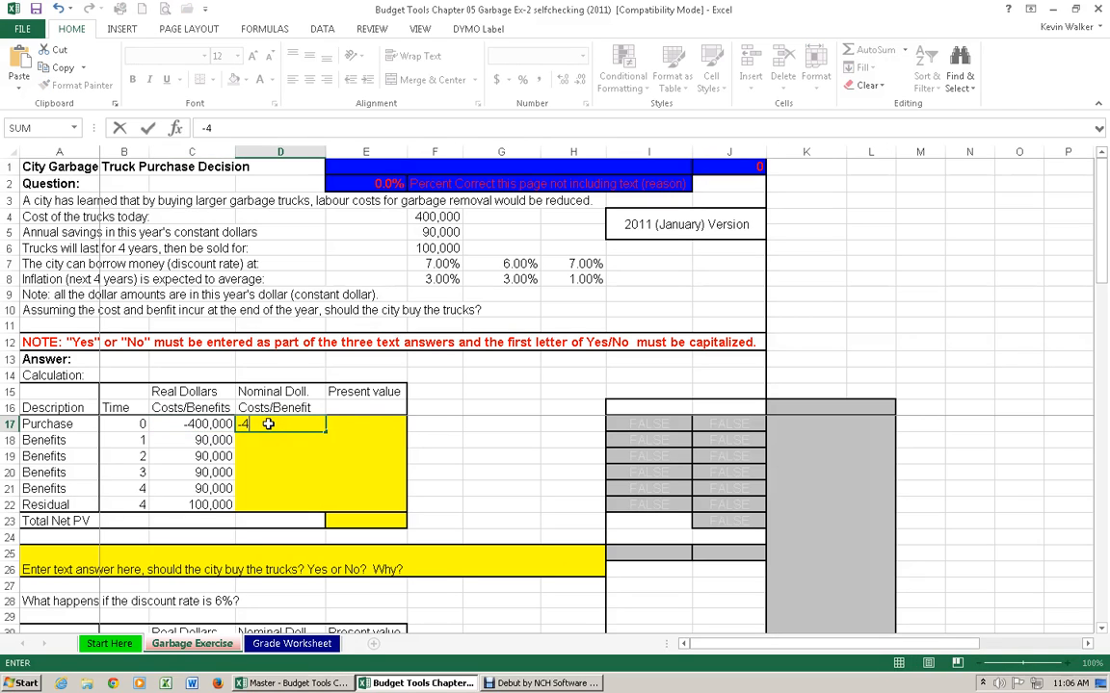
text(00,00000)
click(371, 424)
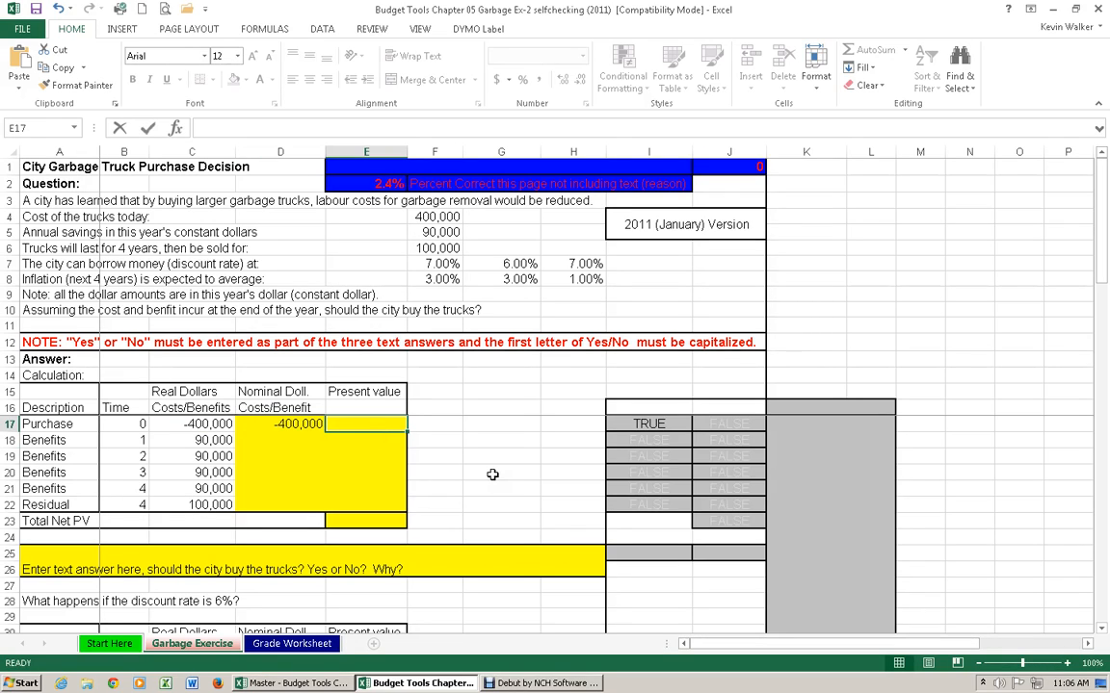
text(-400,000)
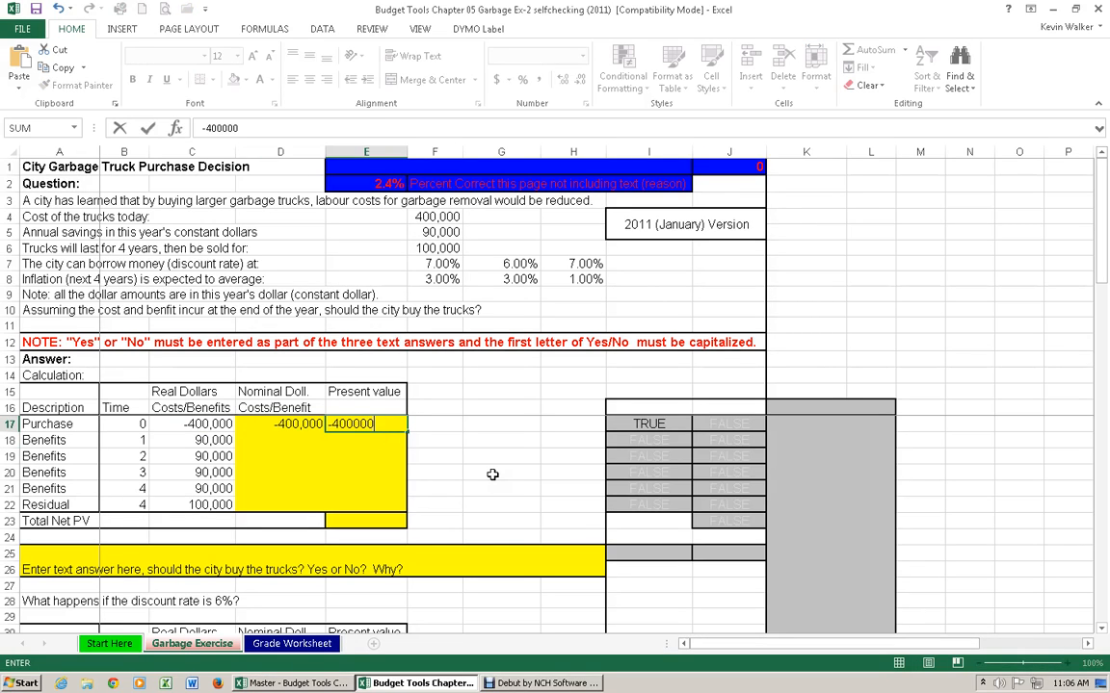
key(Return)
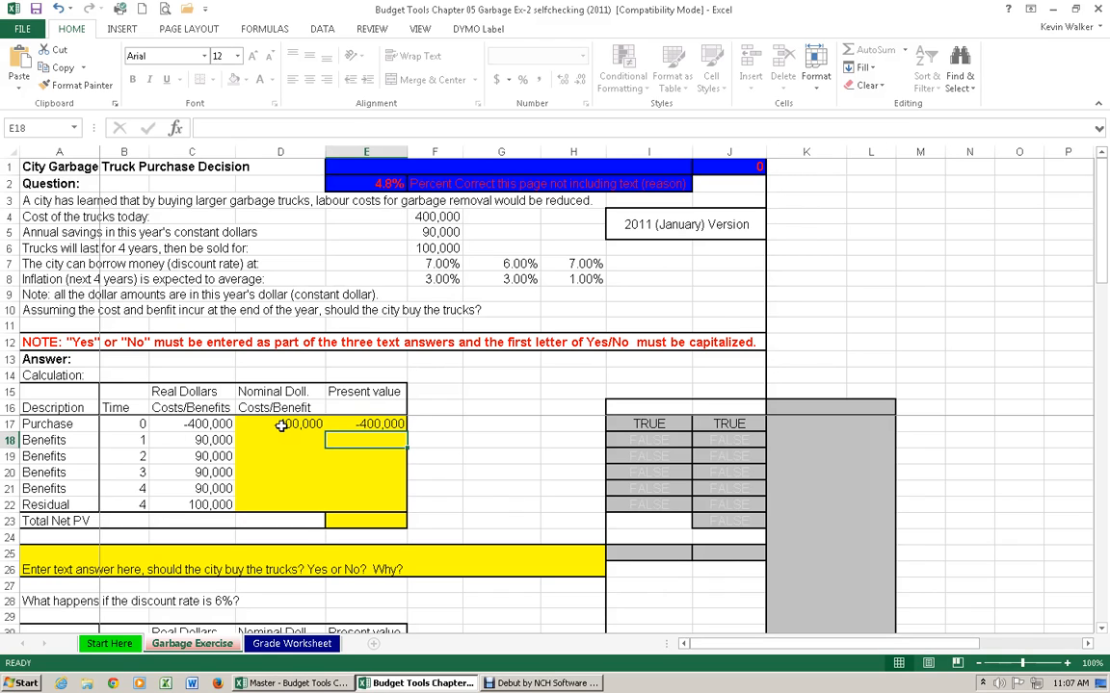
drag(1102, 268, 1105, 485)
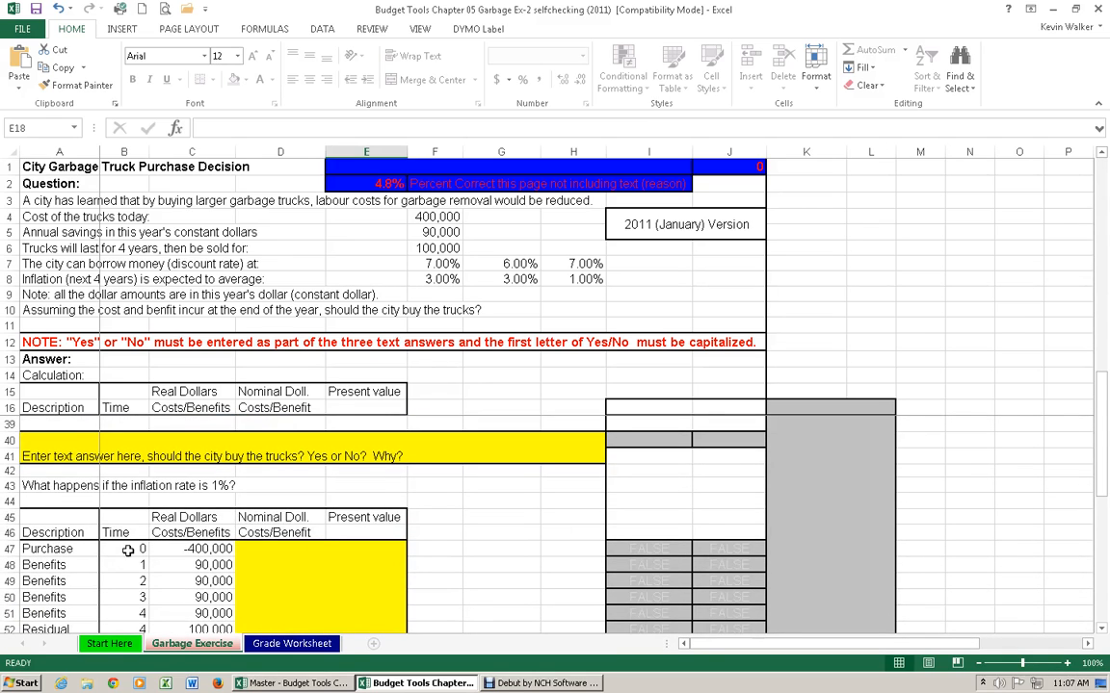
drag(1104, 424, 1105, 200)
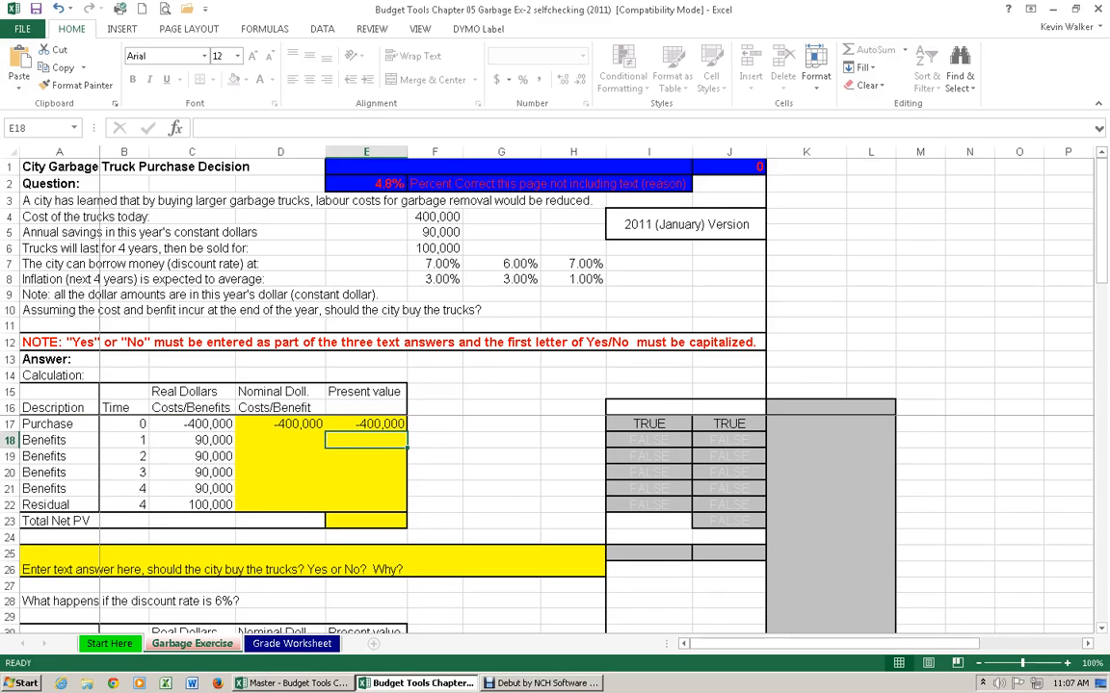
key(alt+Tab)
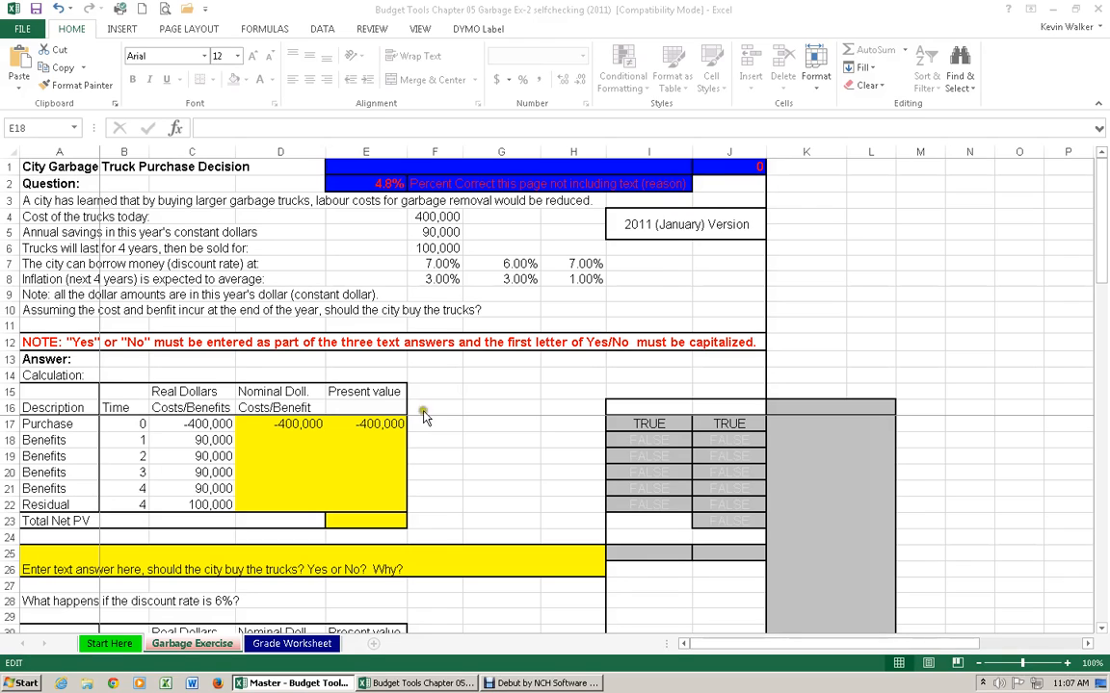
double_click(293, 447)
key(Escape)
key(alt+Tab)
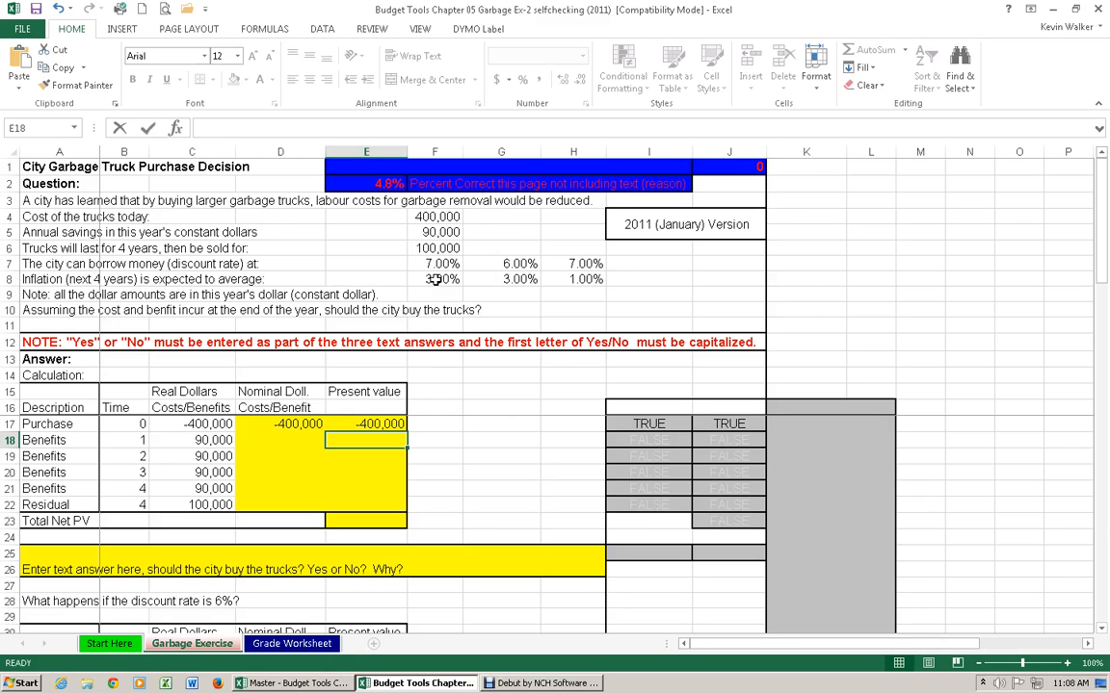
Calculate the nominal benefit for time 1 in D18 with the formula =(C18*(1+F8)^B18)
click(284, 443)
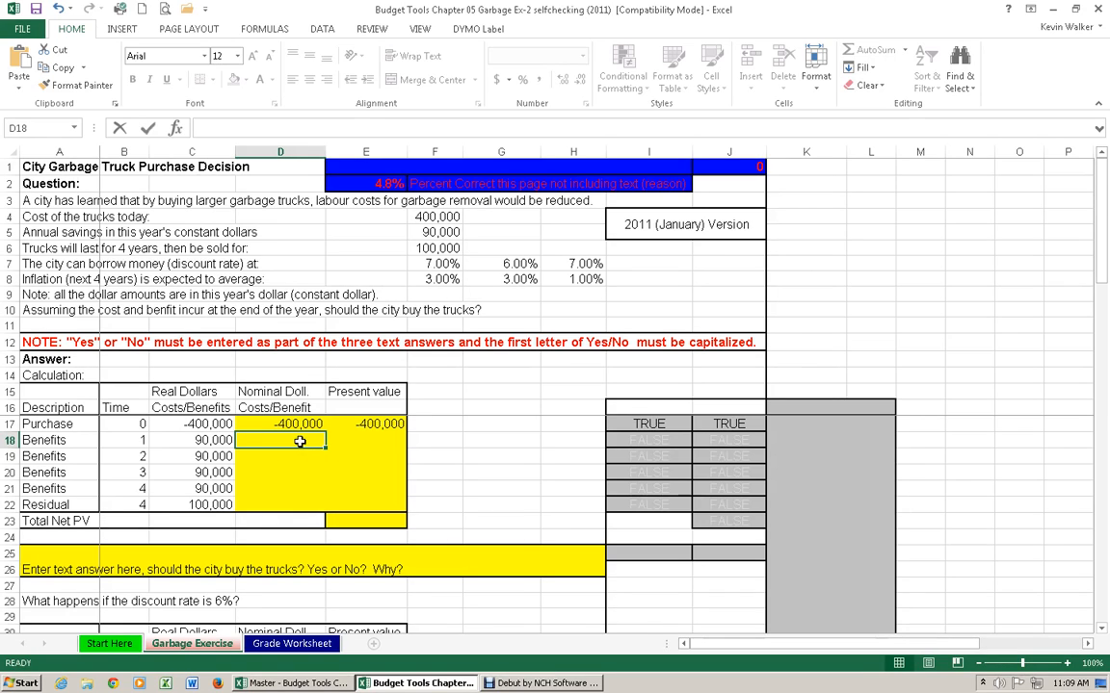
click(218, 127)
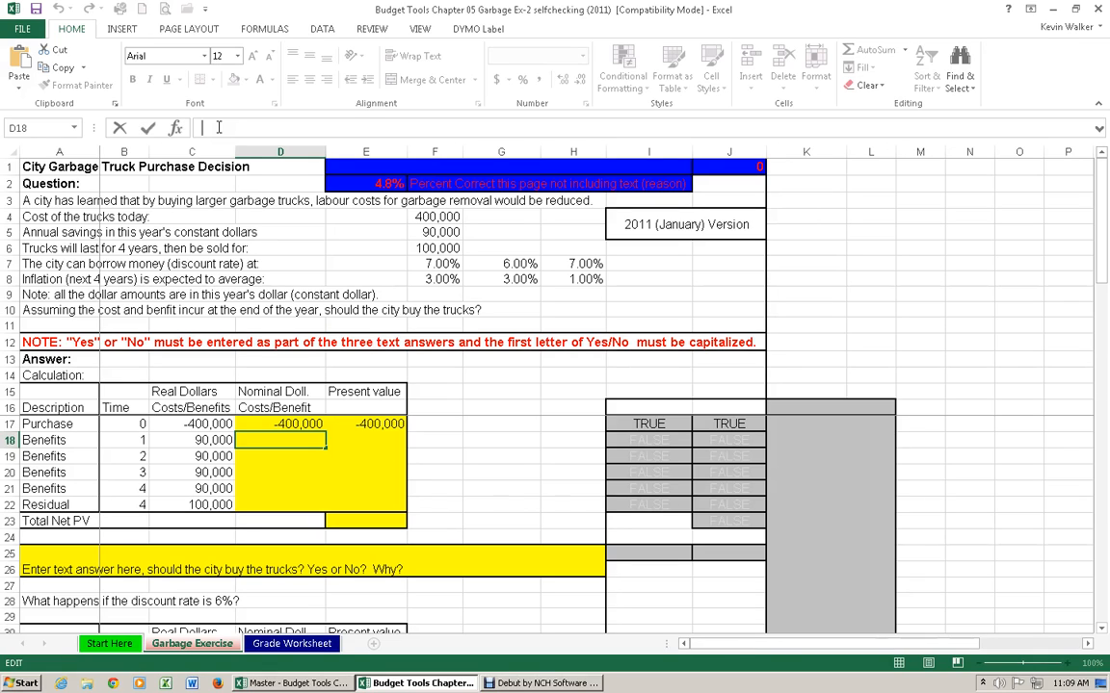
text(=)
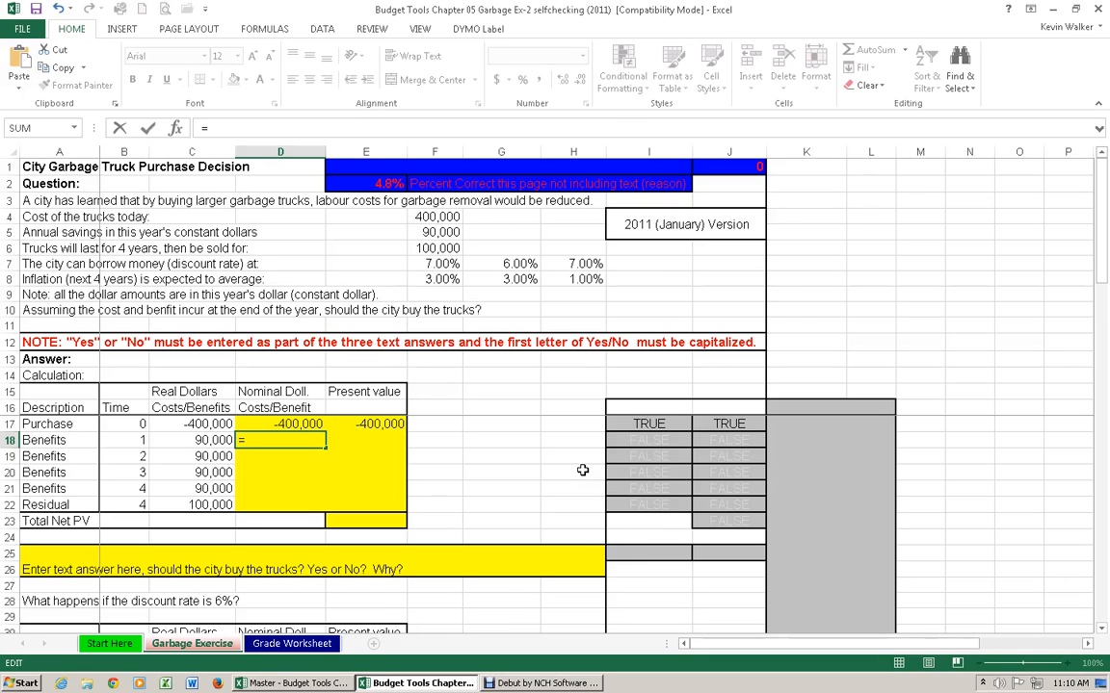
click(261, 124)
text(()
click(199, 440)
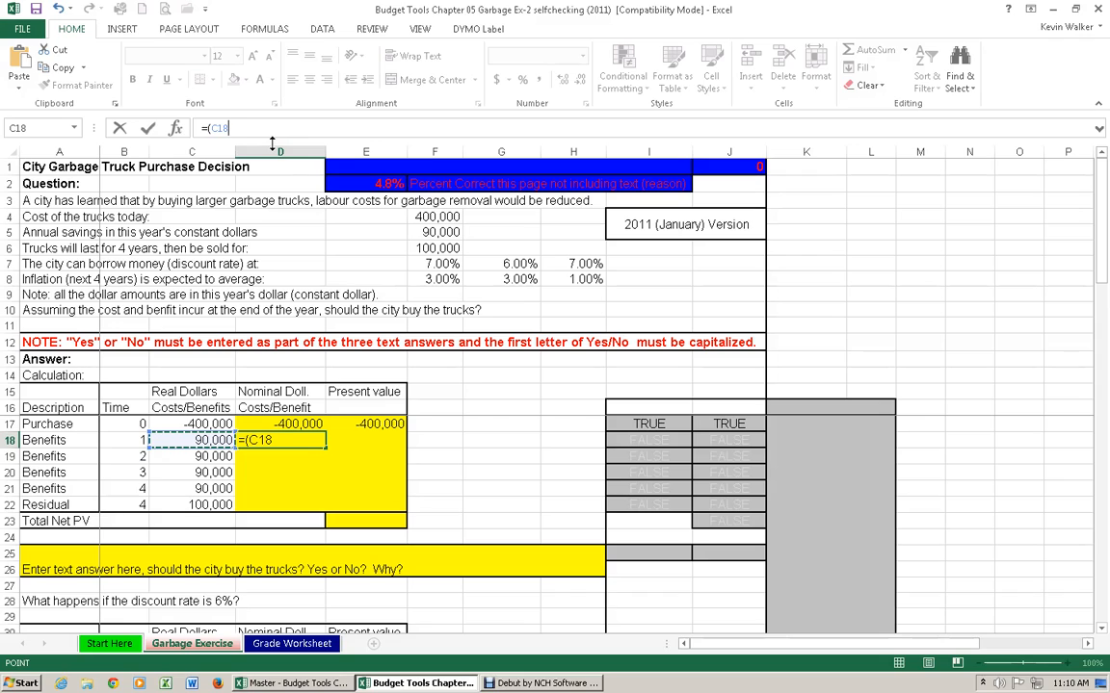
text(*)
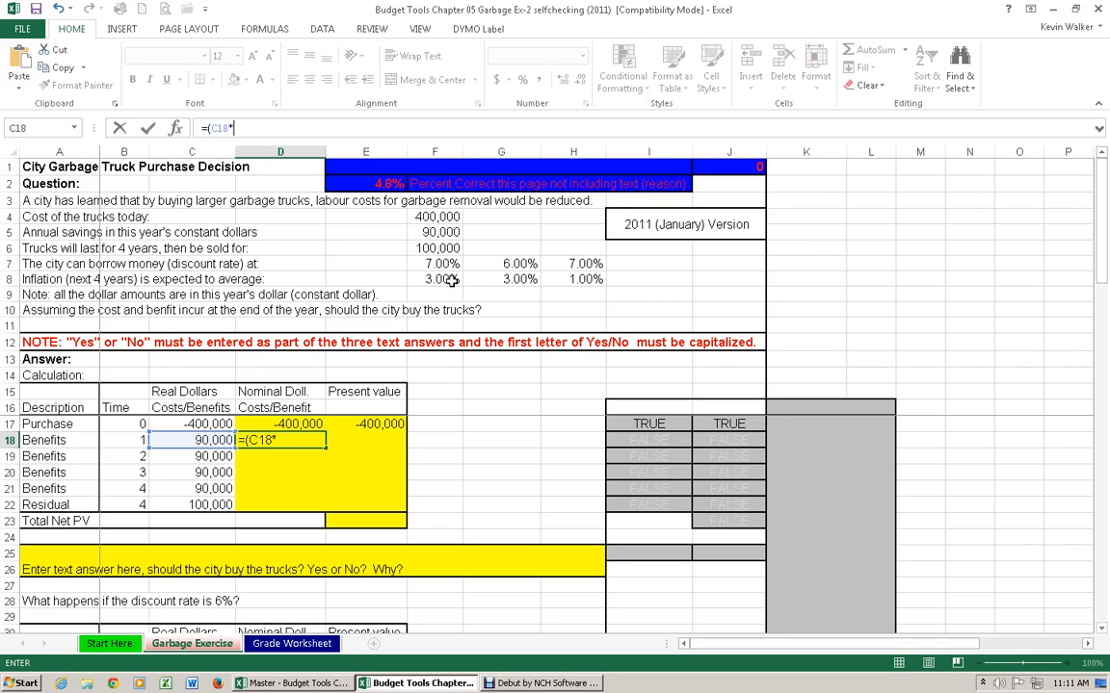
text((1+)
click(446, 280)
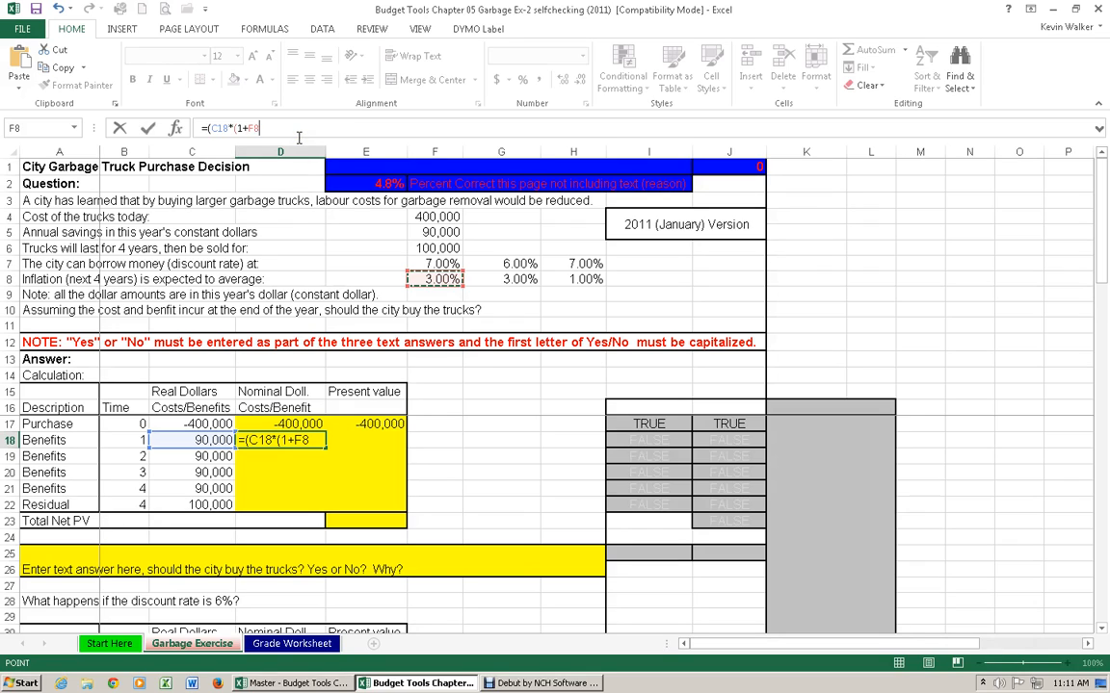
text())
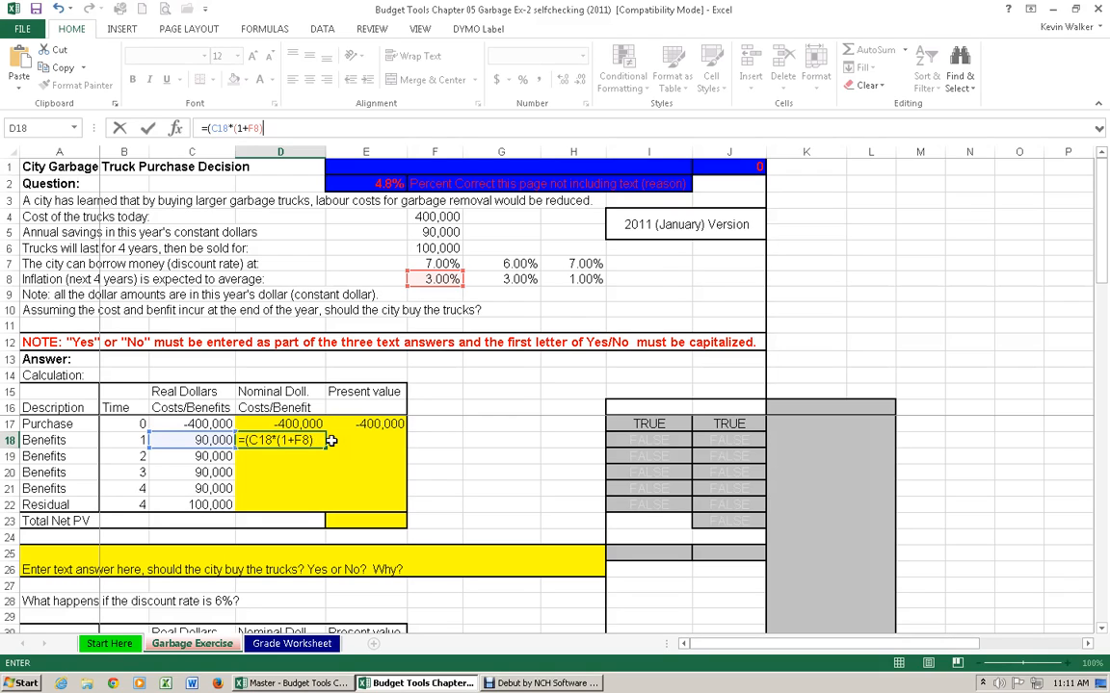
click(285, 440)
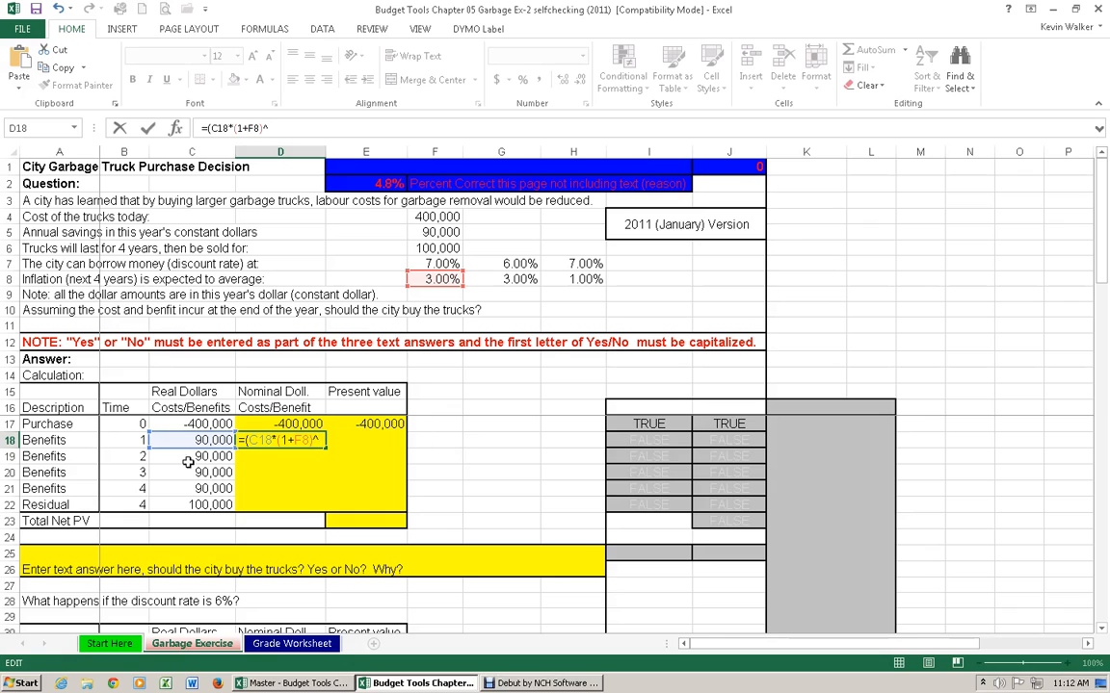
click(134, 439)
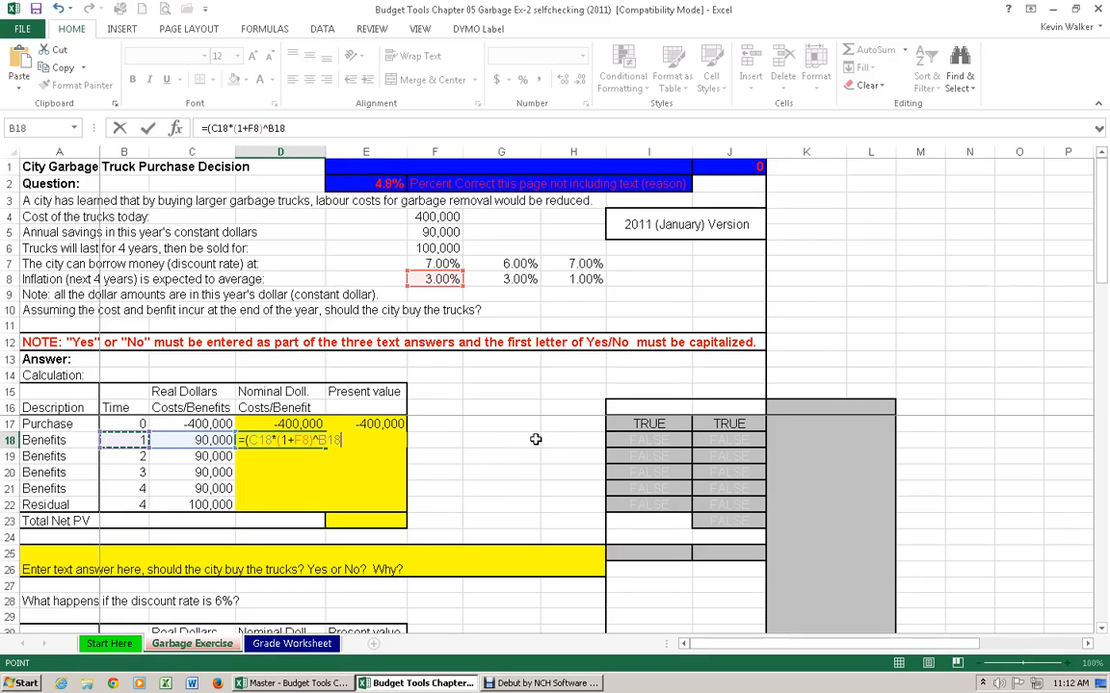
text())
key(Return)
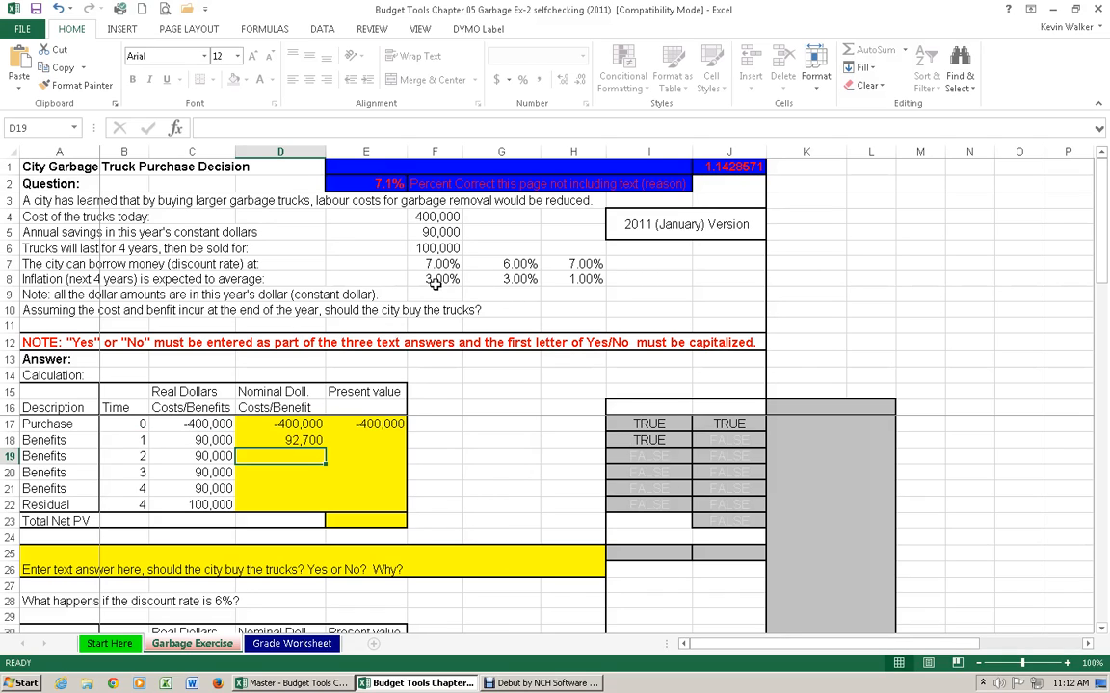
click(206, 440)
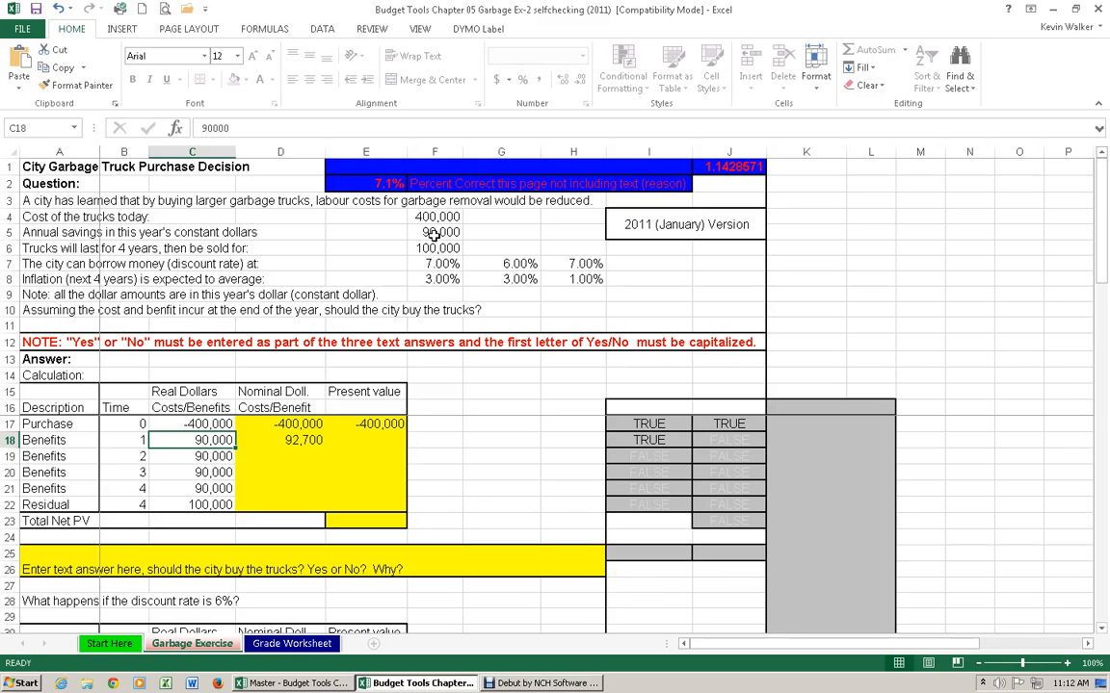
click(306, 442)
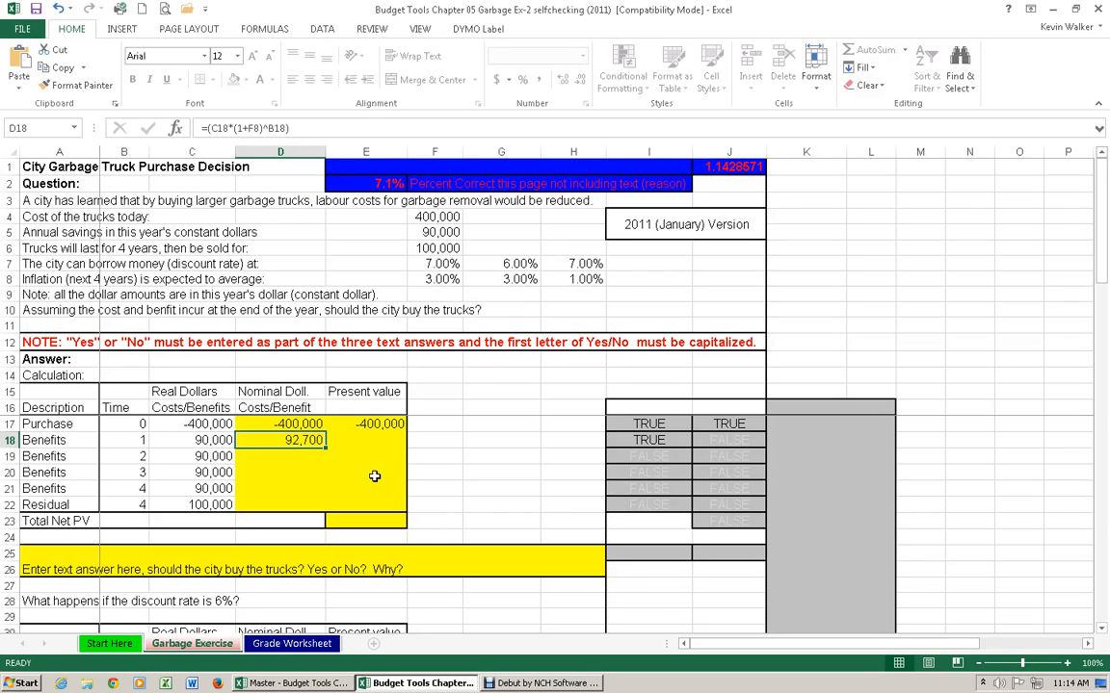
Calculate the present value of the time 1 benefit in E18 with the formula =(D18/(1+F7)^B18)
click(350, 440)
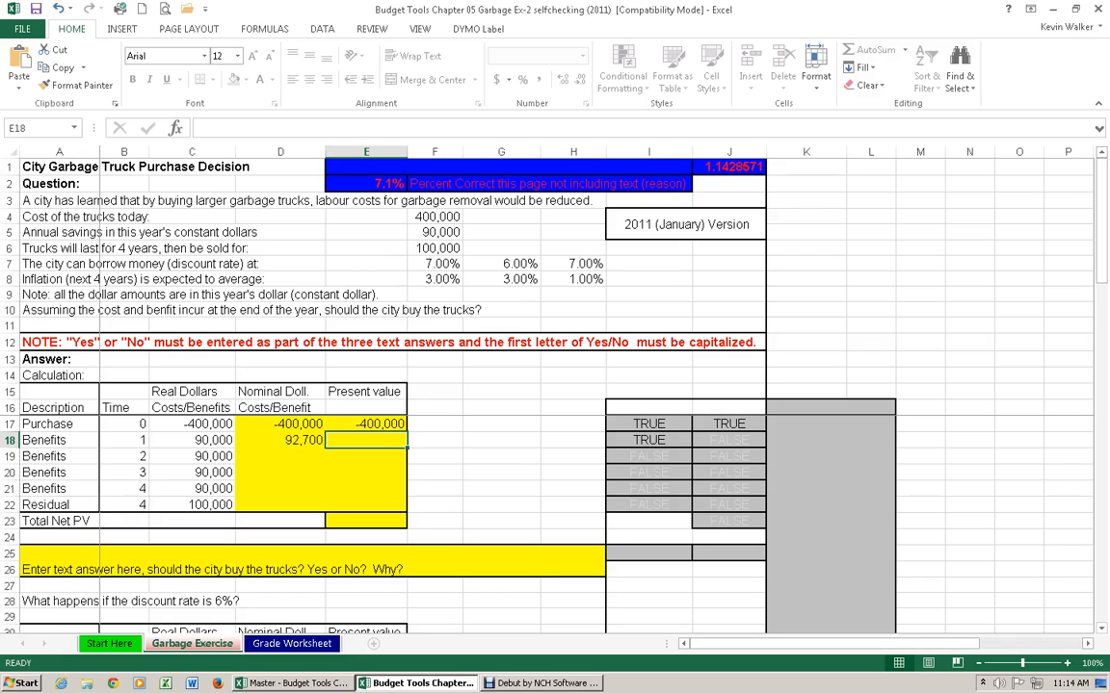
key(alt+Tab)
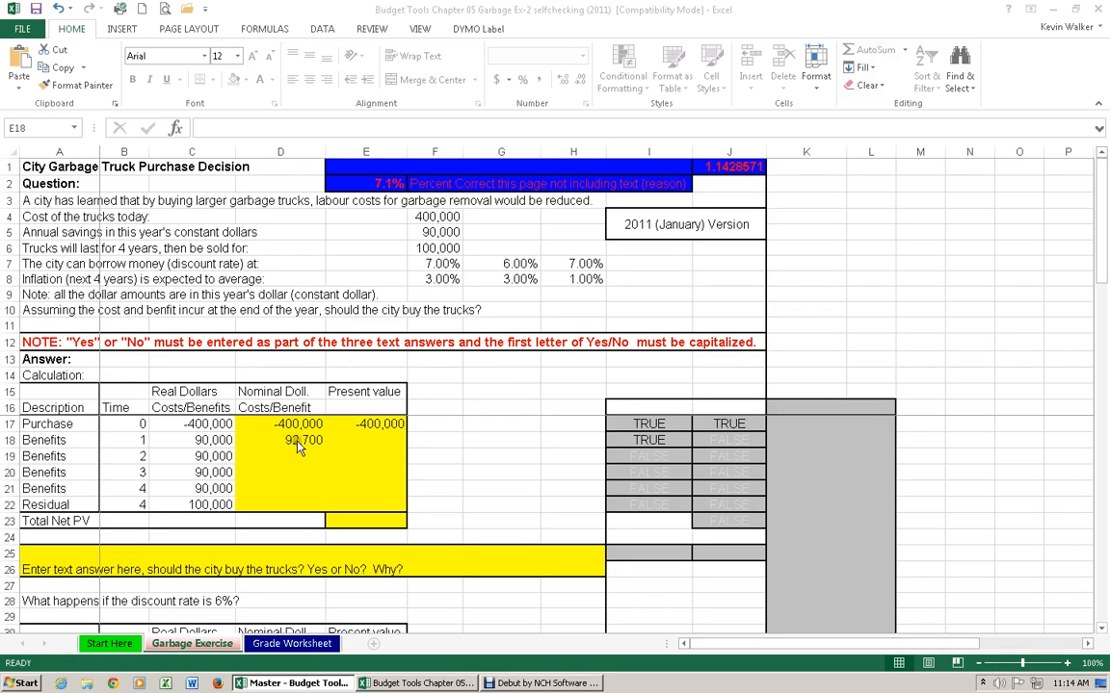
click(394, 439)
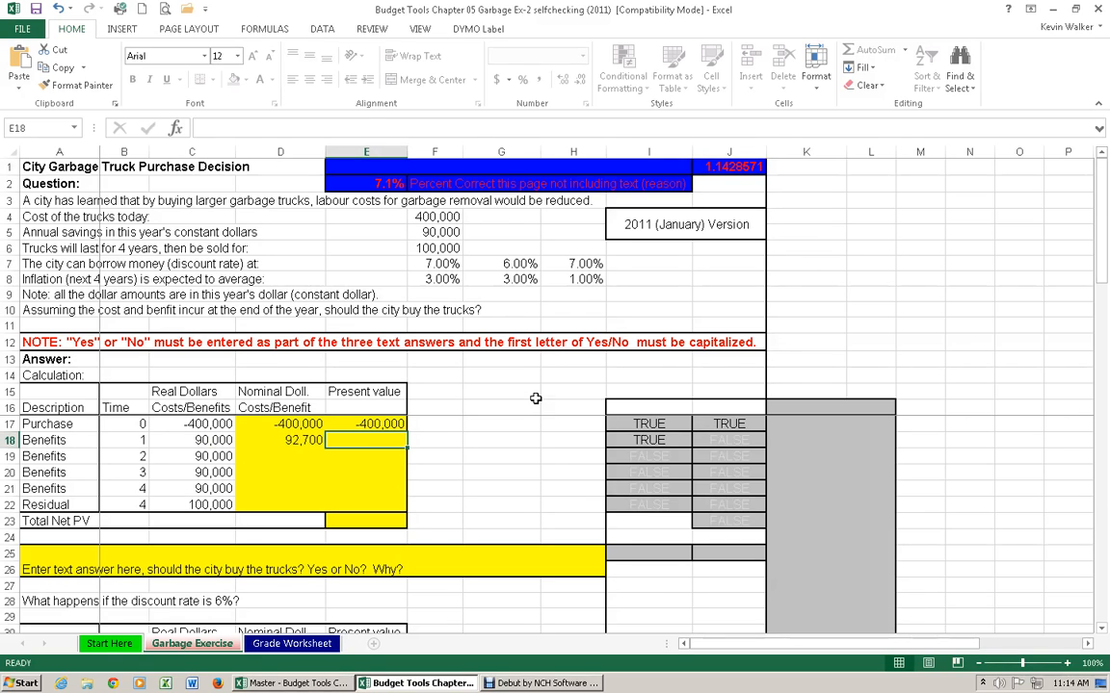
text(=)
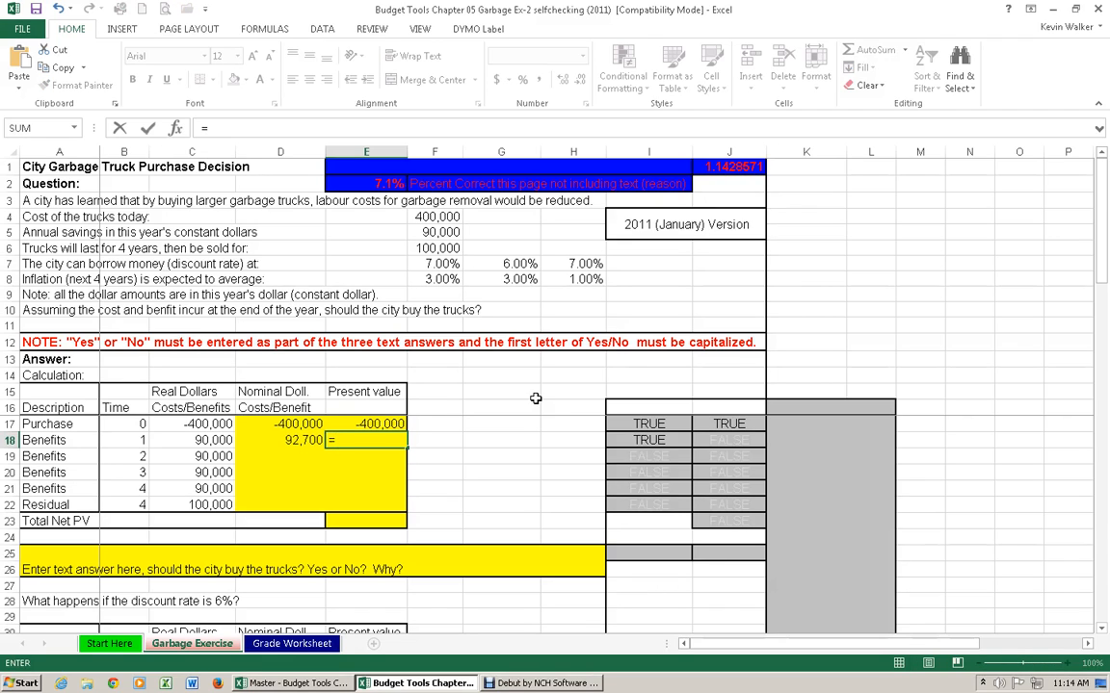
text(()
click(299, 441)
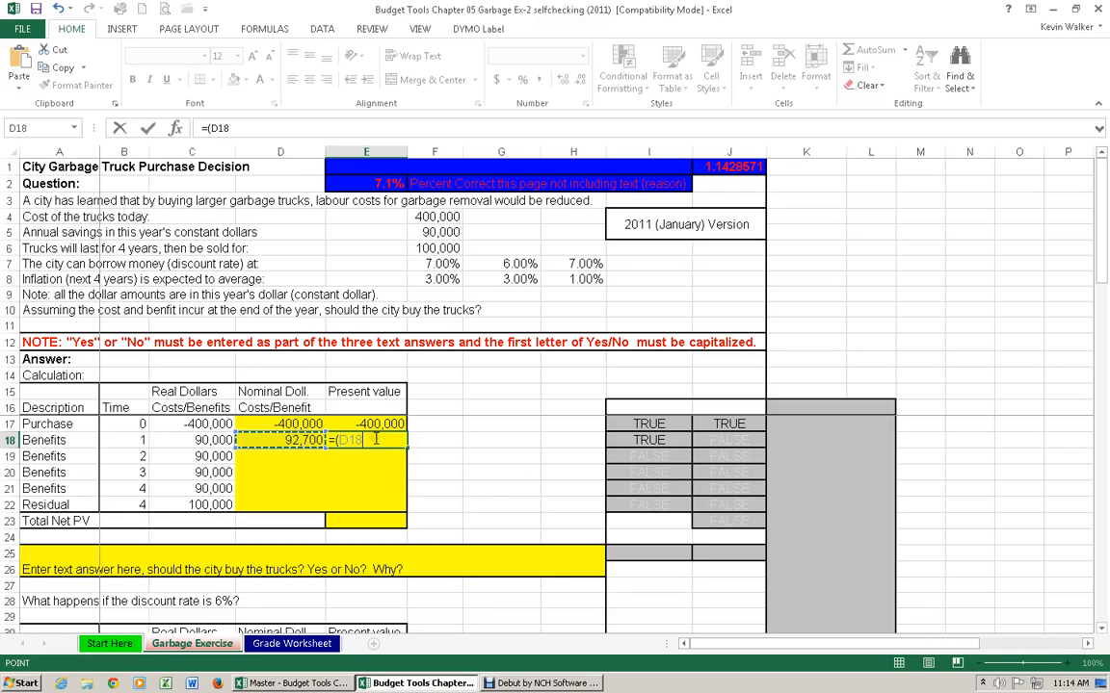
text(,)
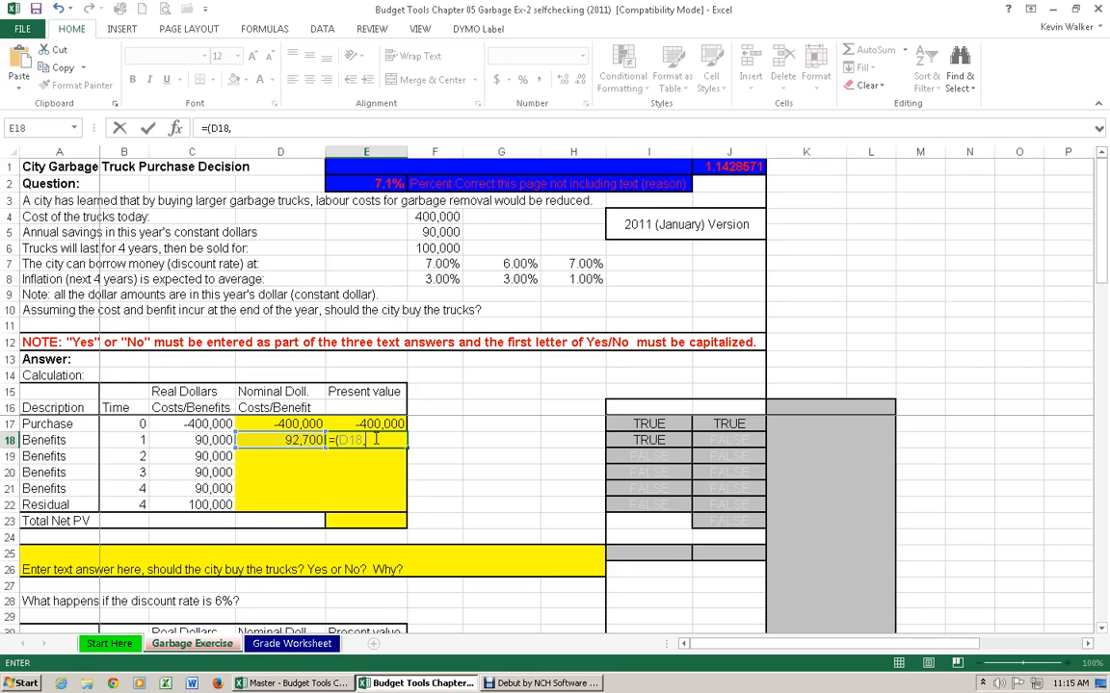
key(Left)
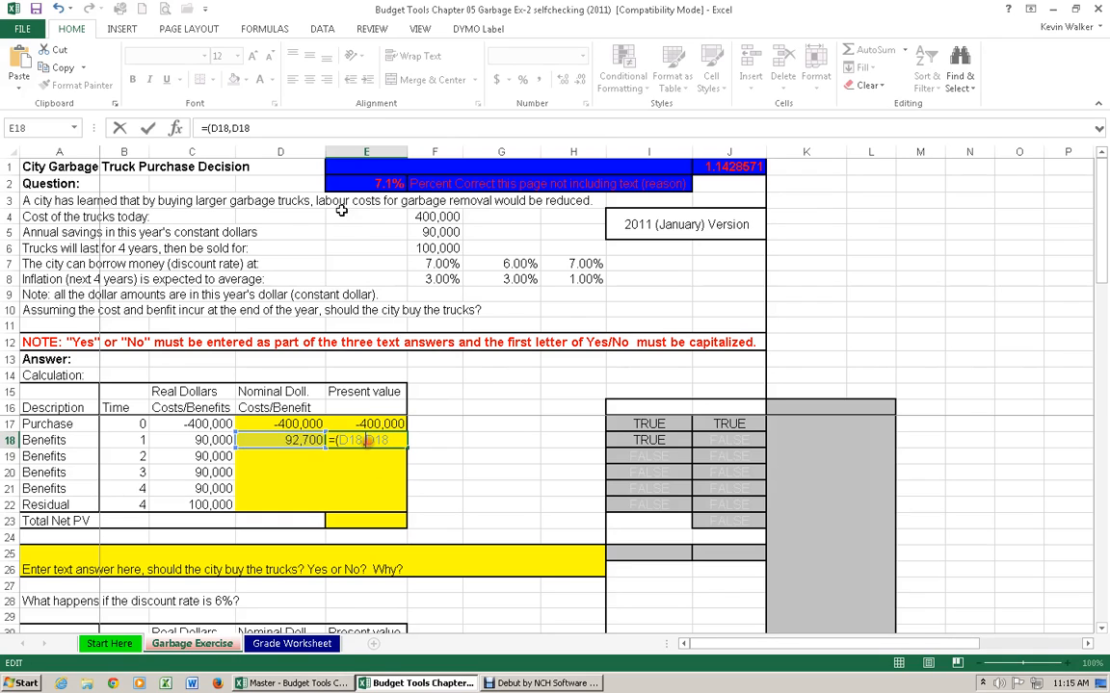
click(266, 130)
key(BackSpace)
key(BackSpace)
key(BackSpace)
key(BackSpace)
key(BackSpace)
key(BackSpace)
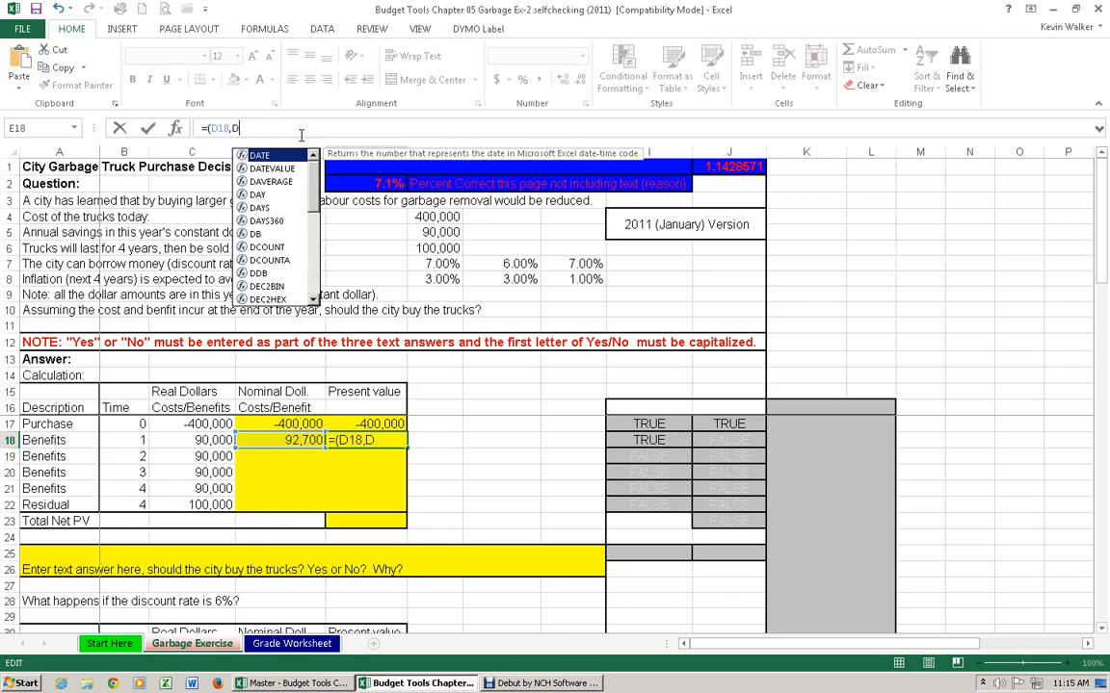
text(18)
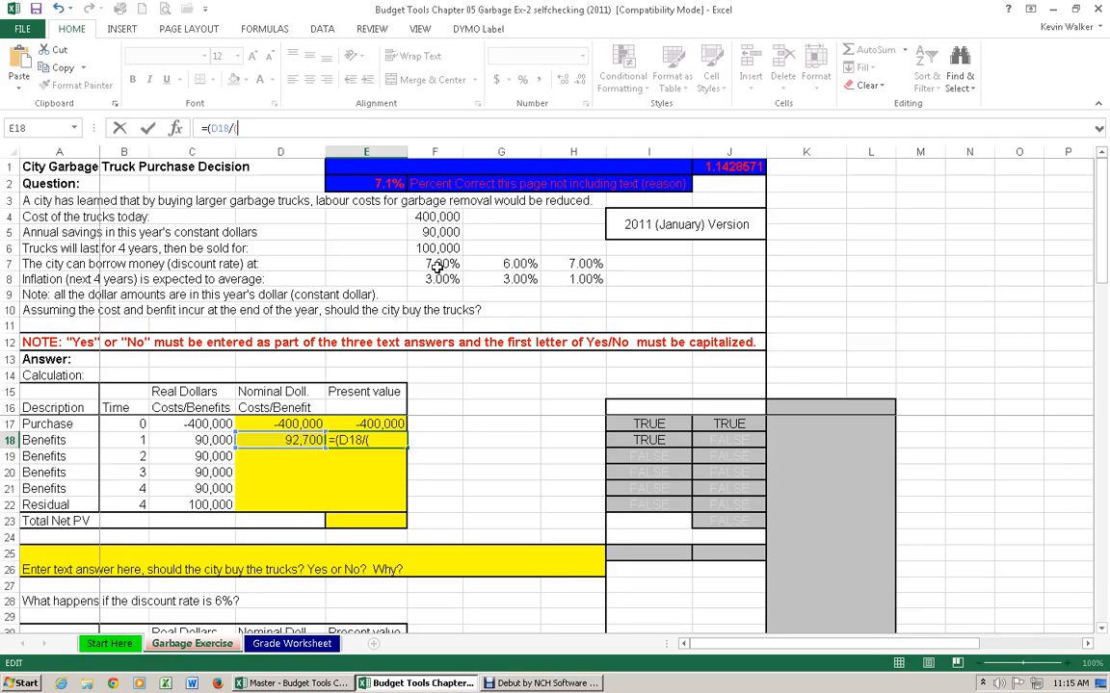
text((1+)
click(435, 263)
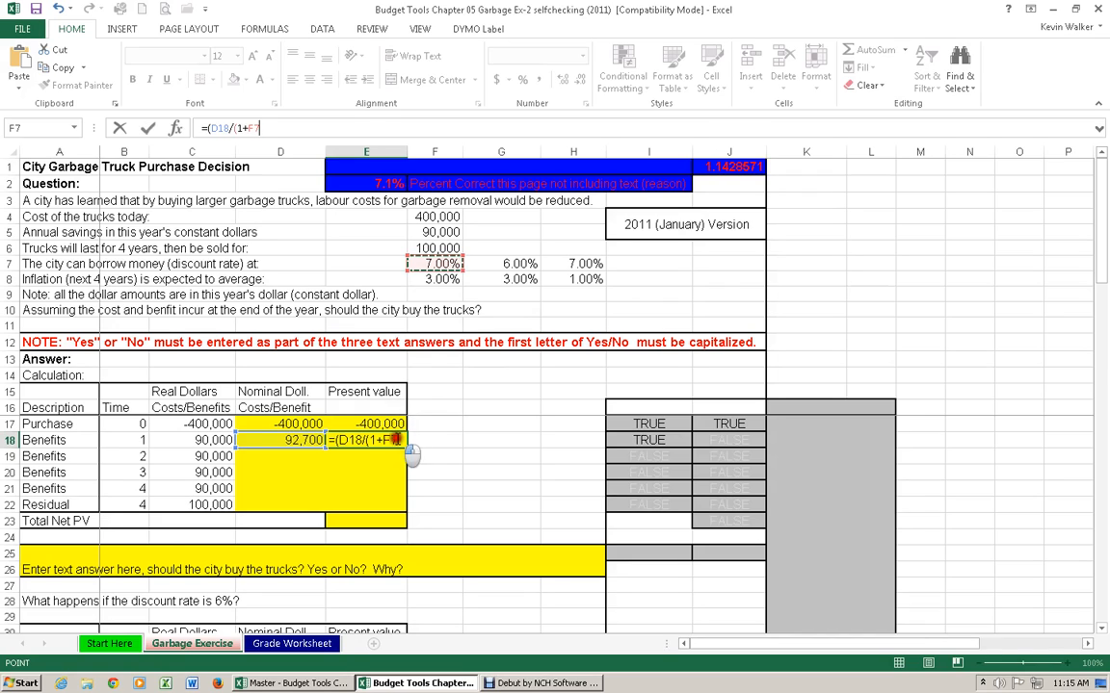
key(F2)
text())
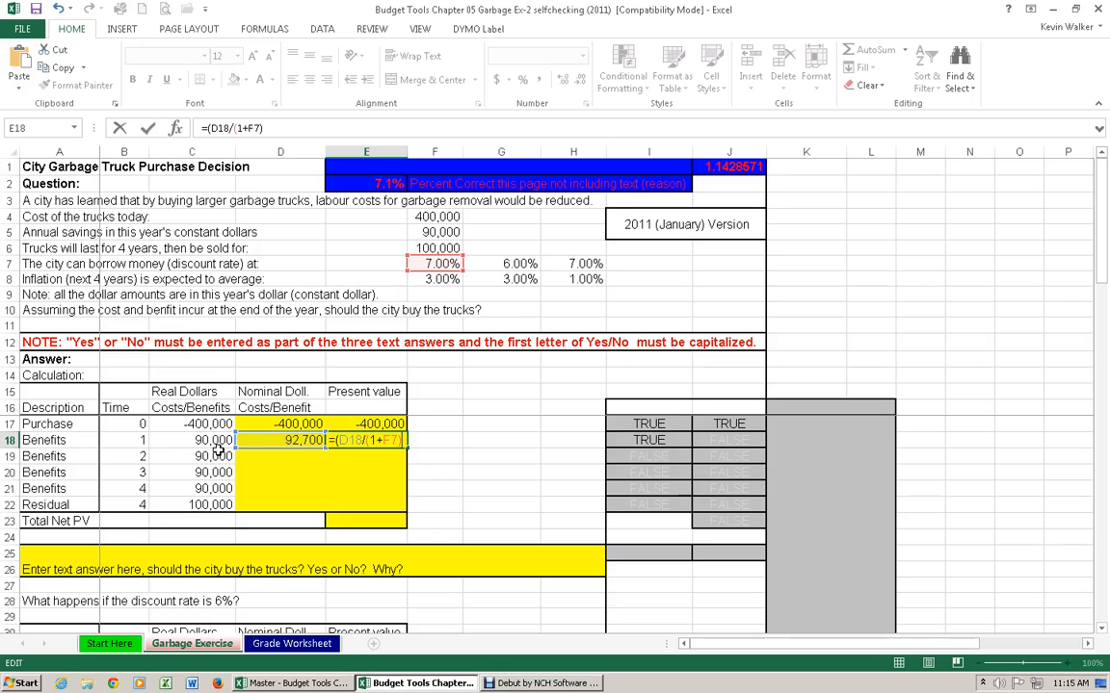
text(^)
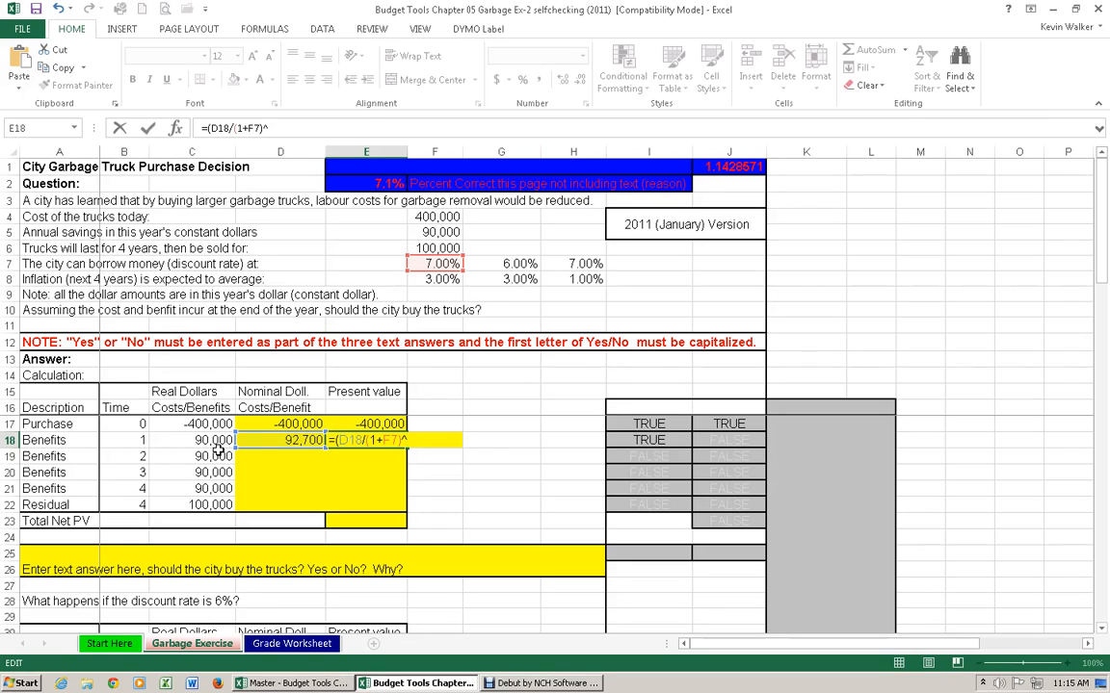
click(133, 440)
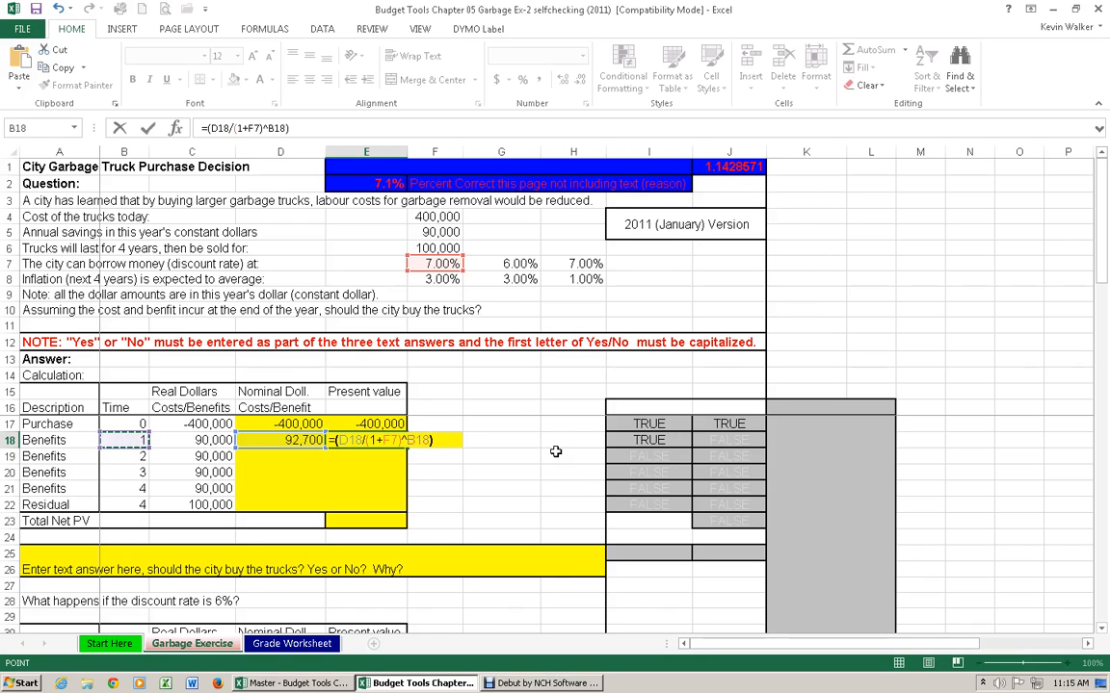
key(Return)
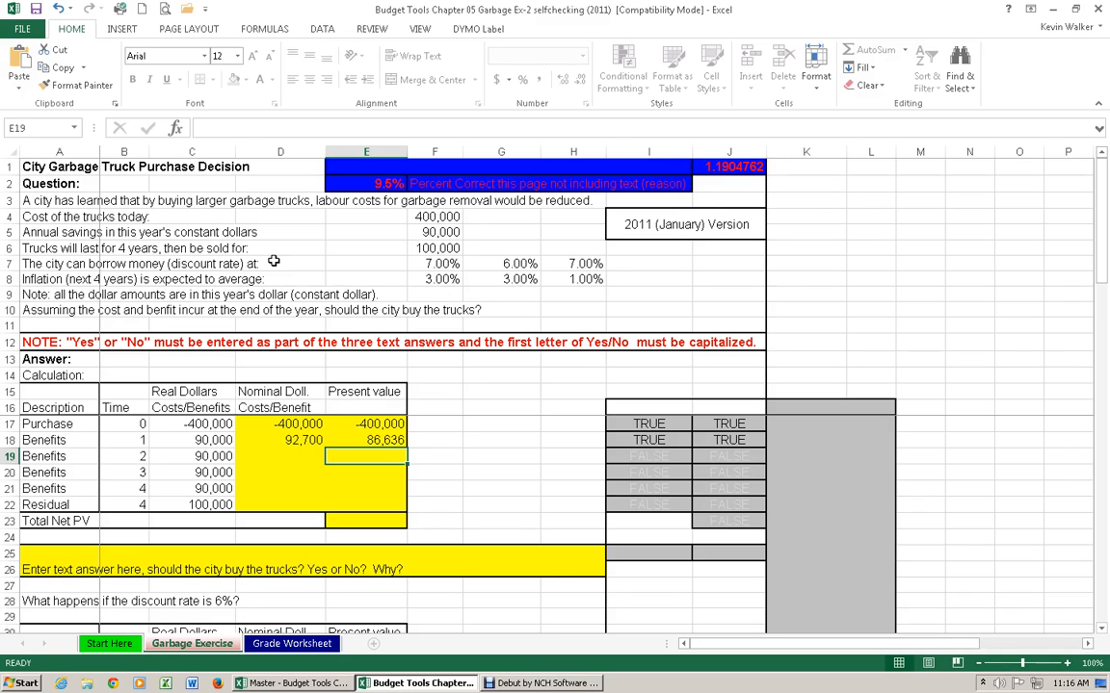
click(398, 438)
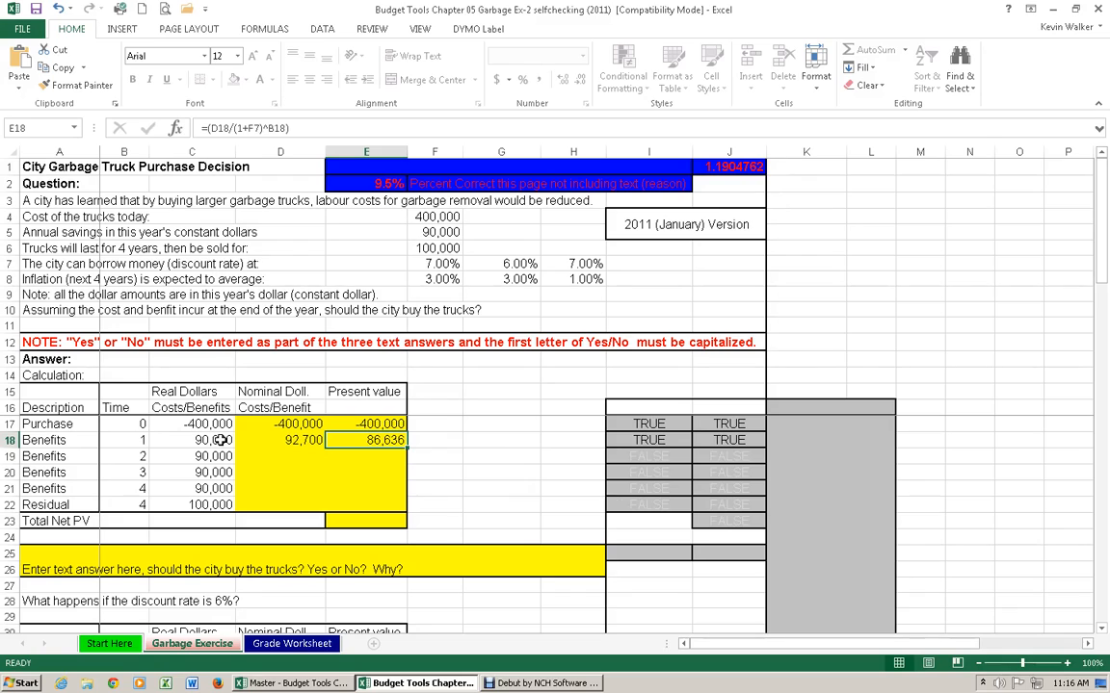
Calculate the nominal benefit for time 2 in D19 with the formula =(C19*(1+F8)^B19)
click(285, 456)
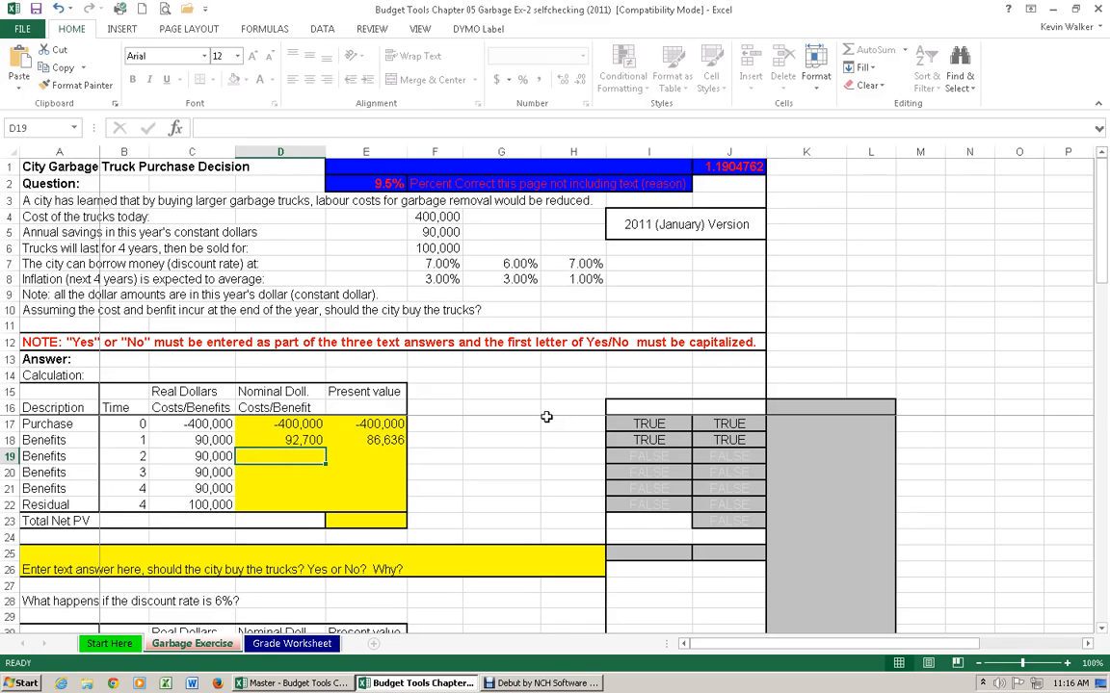
key(alt+Tab)
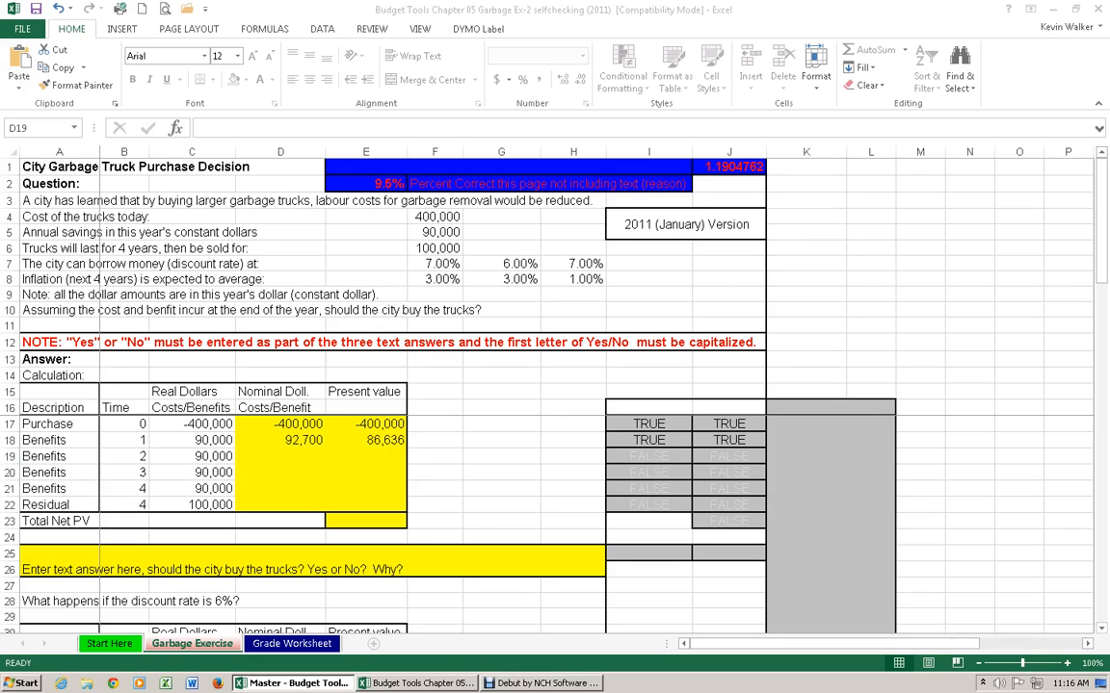
click(284, 460)
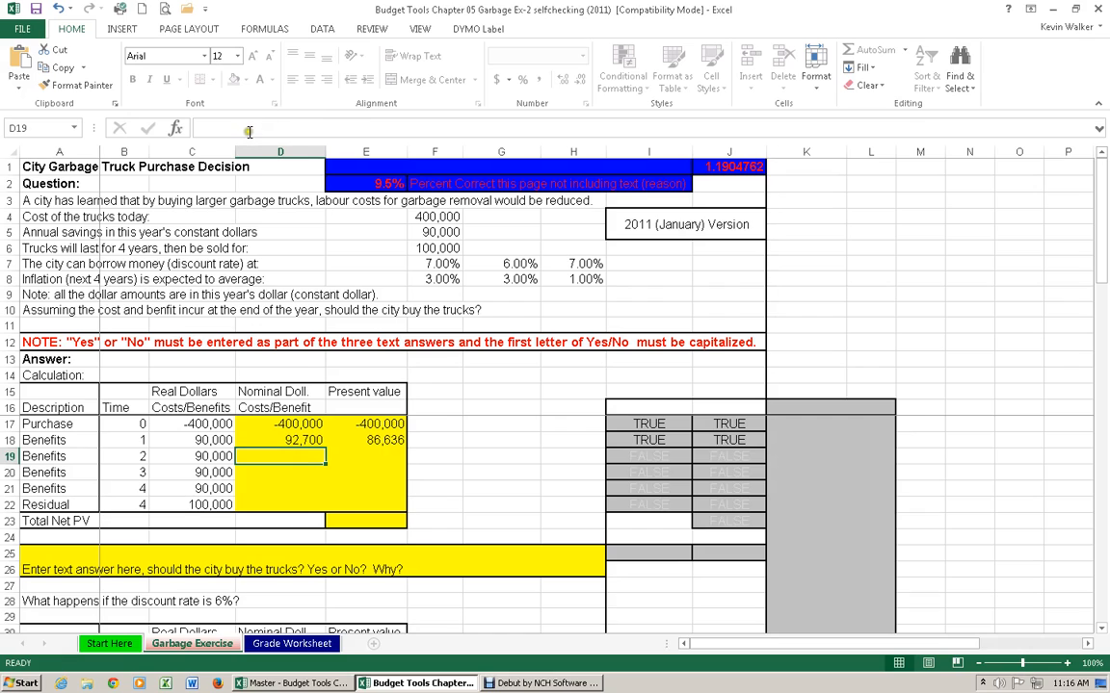
text(=)
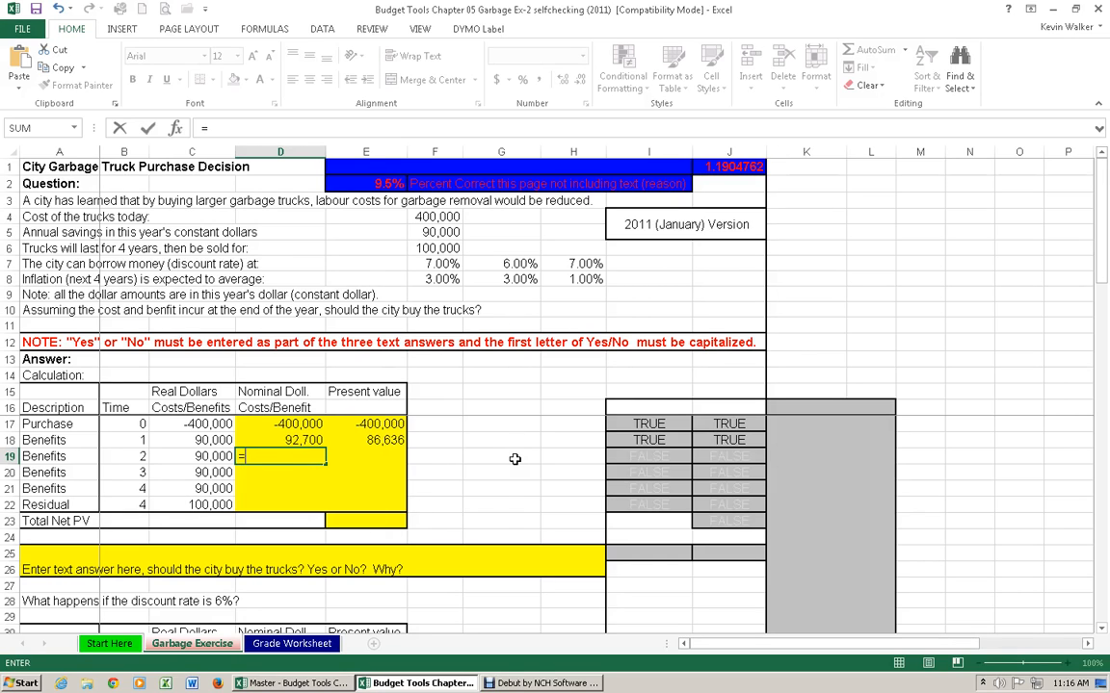
text(()
click(216, 456)
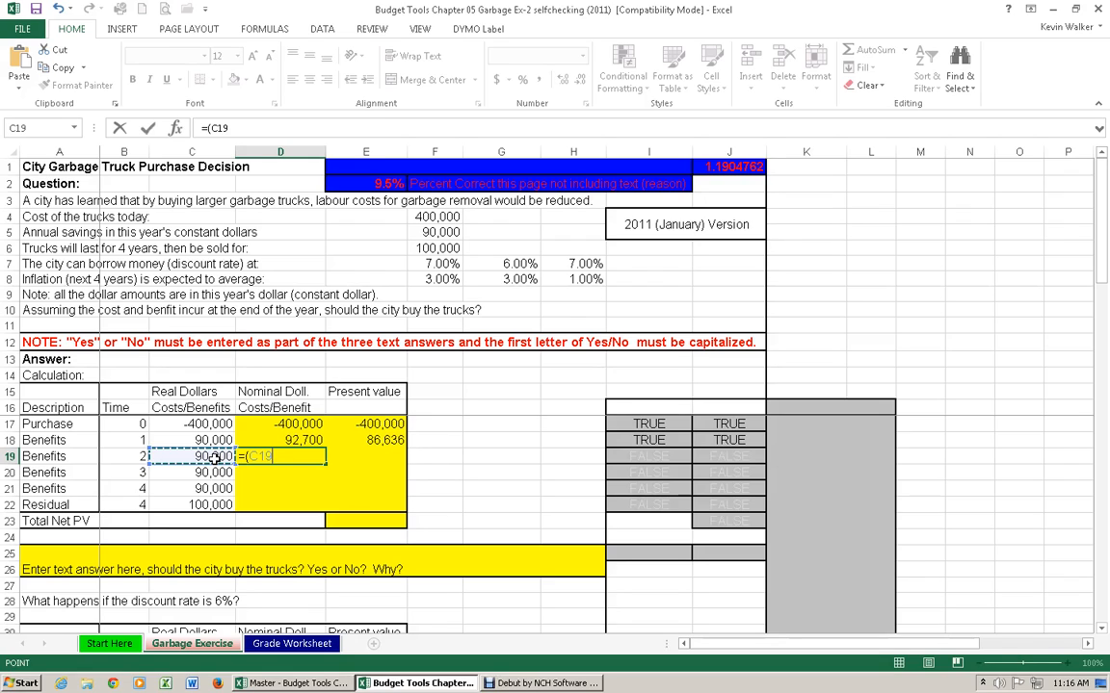
text(*)
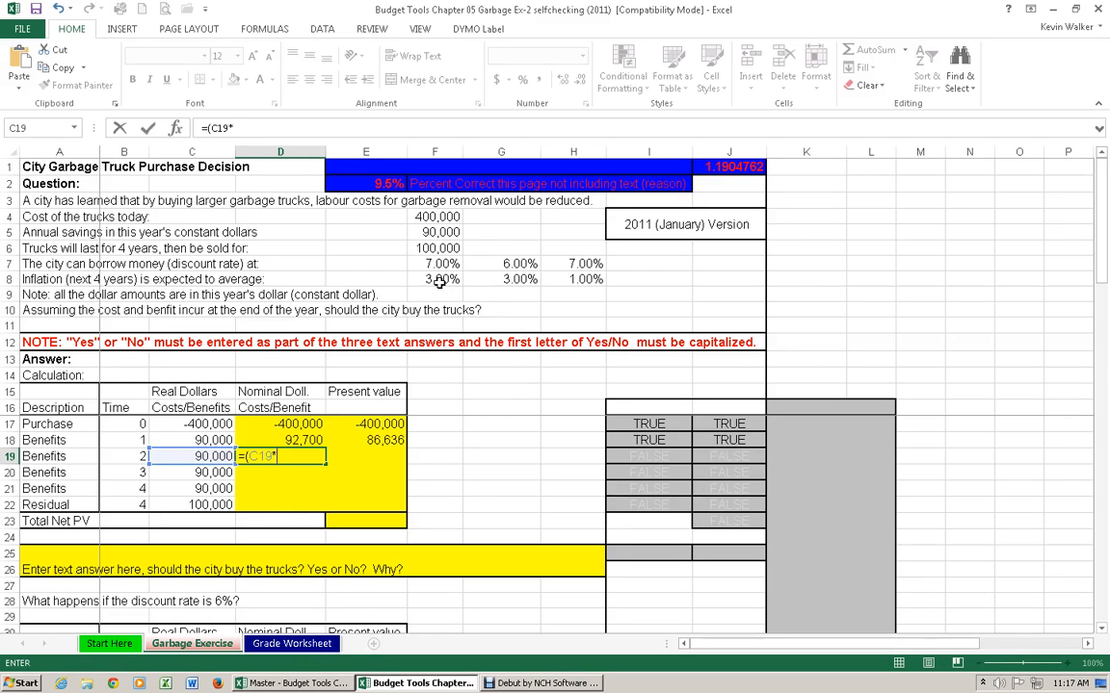
text((1+)
click(439, 281)
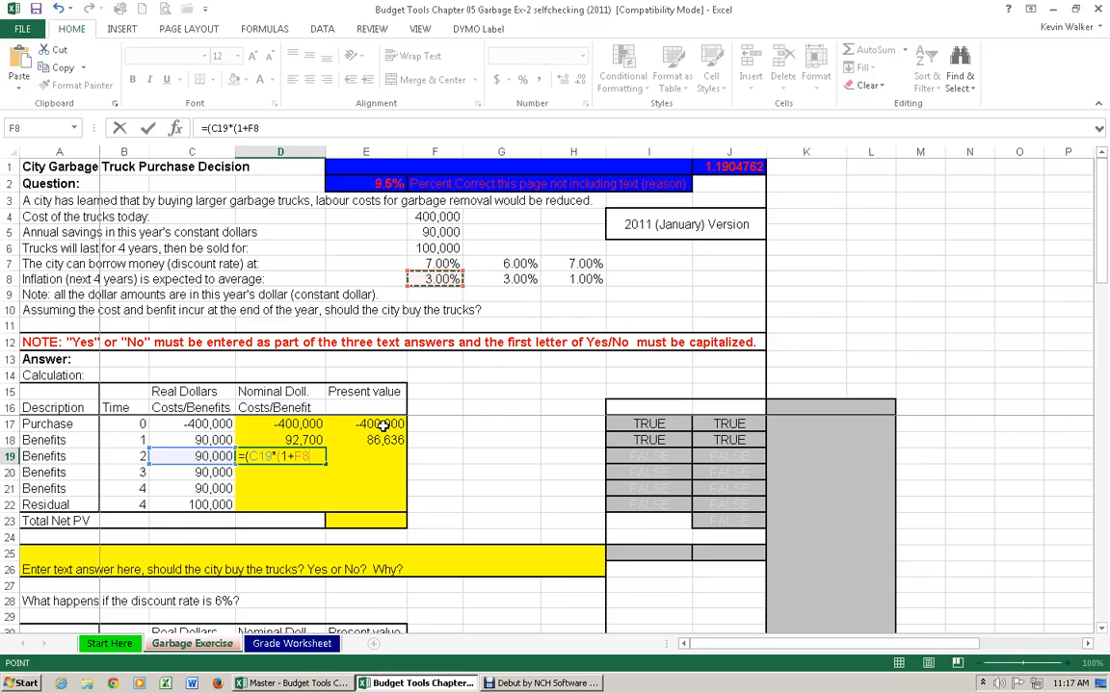
text())
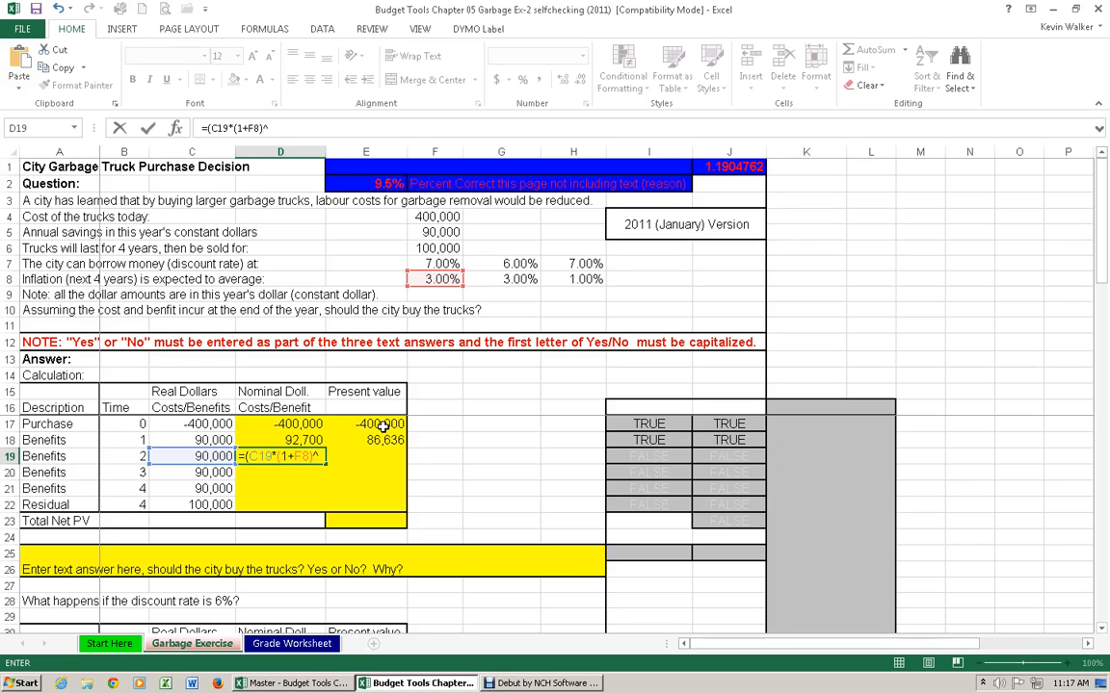
text(^)
click(139, 457)
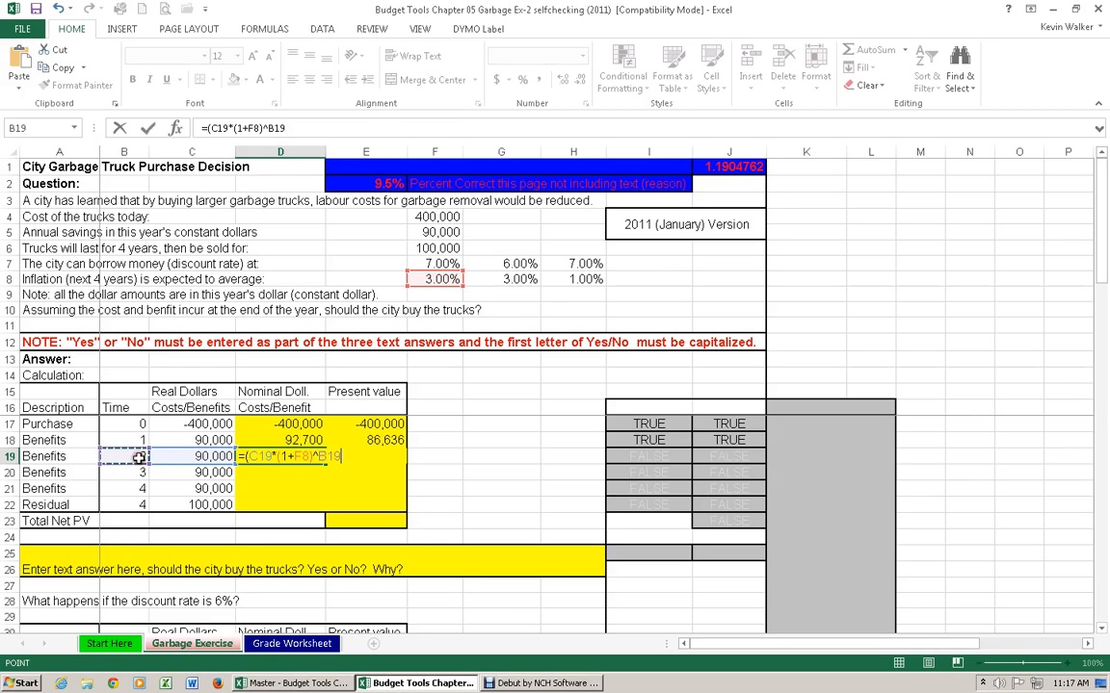
key(Return)
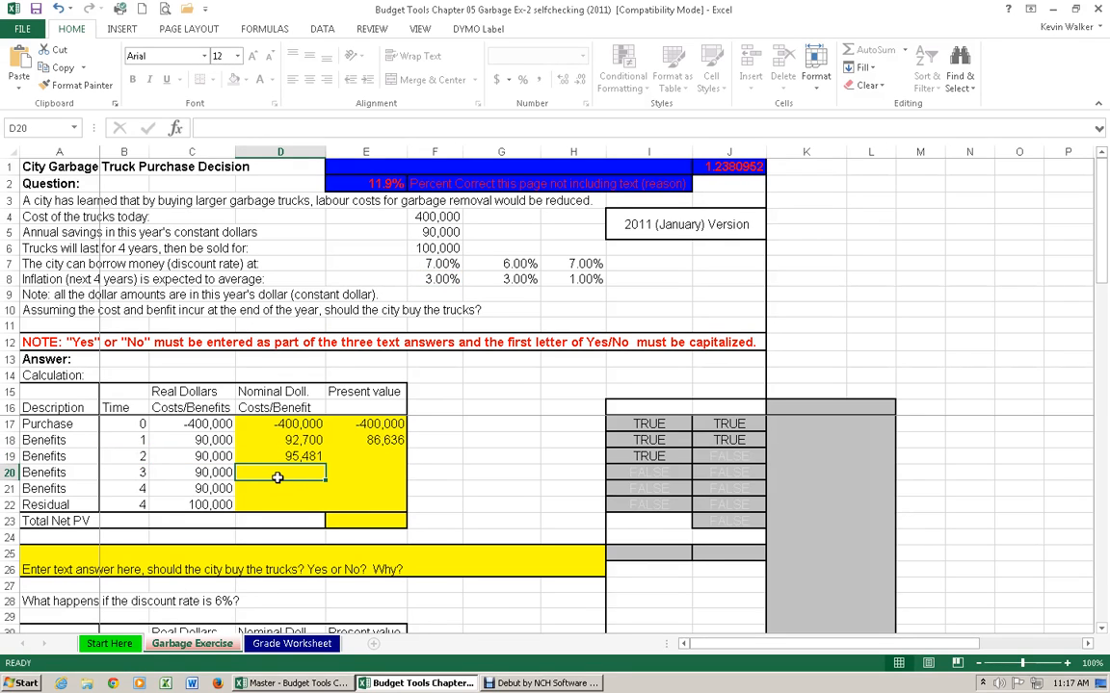
Calculate the nominal benefit for time 3 in D20 with the formula =(C20*(1+F8)^B20)
text(=)
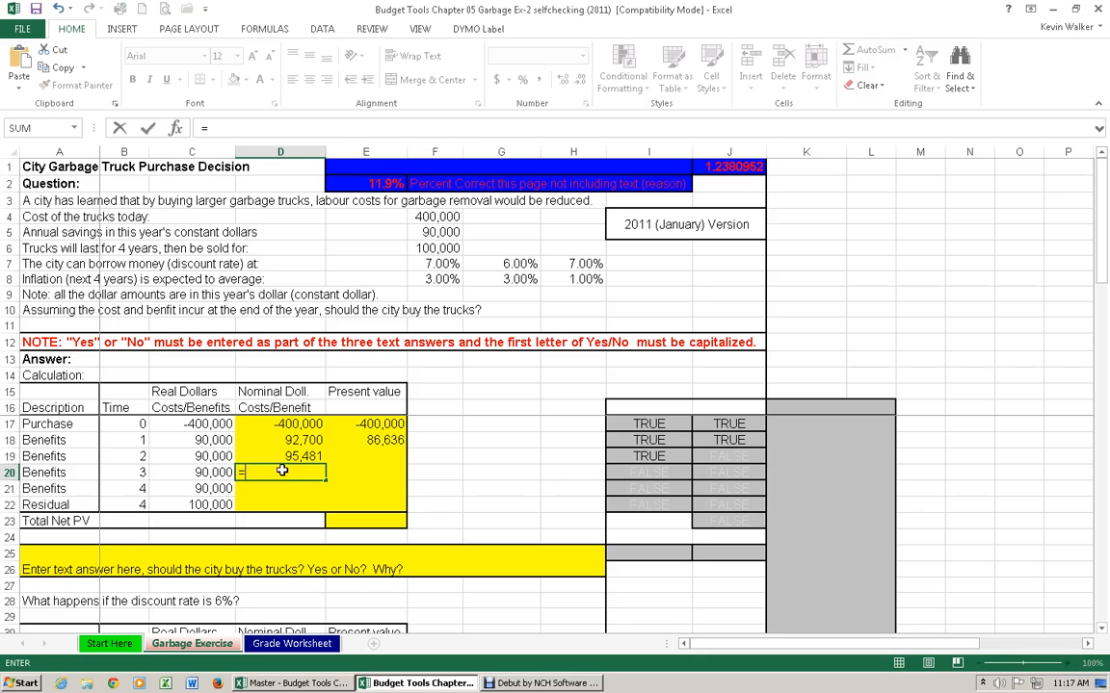
text(()
click(211, 472)
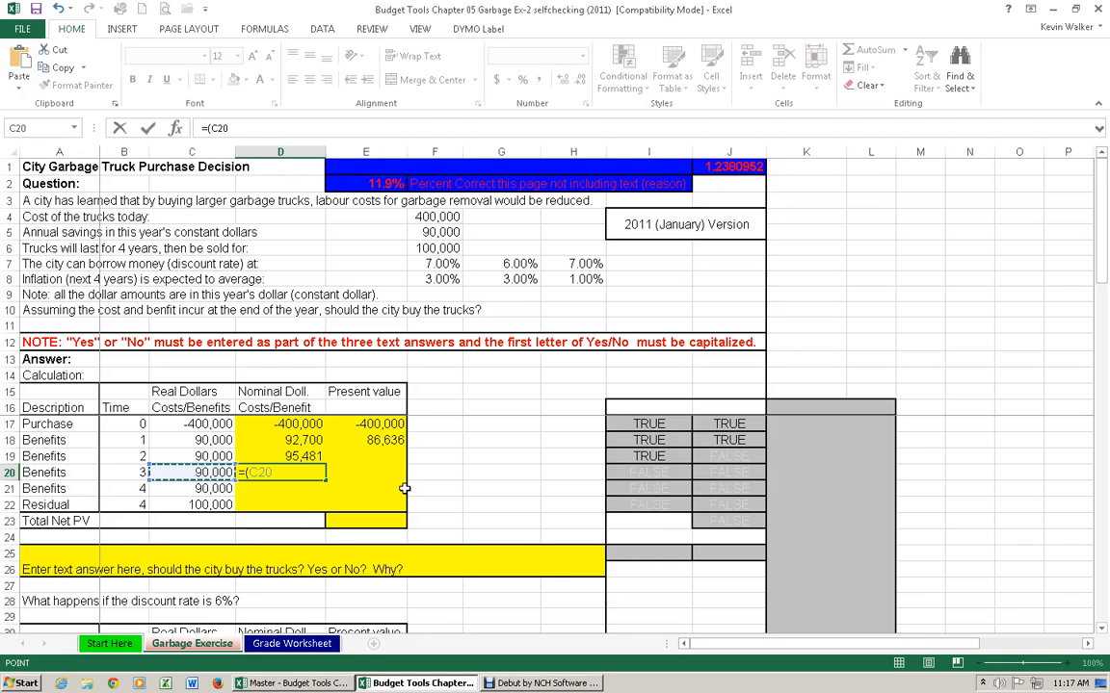
text(*()
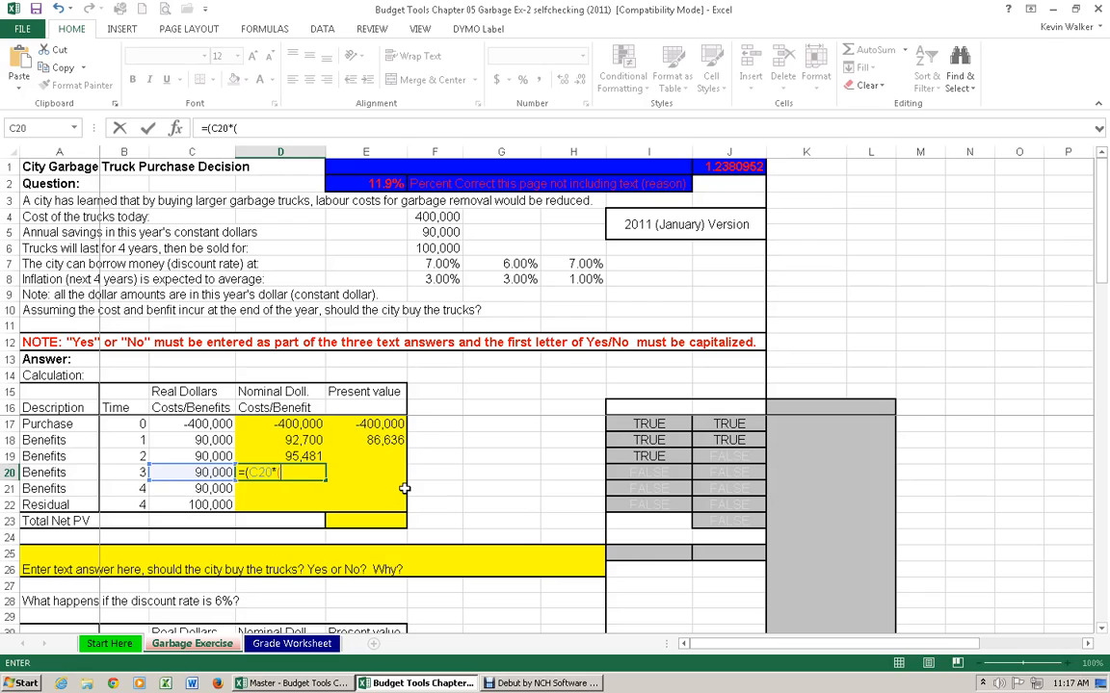
text(1+)
click(436, 278)
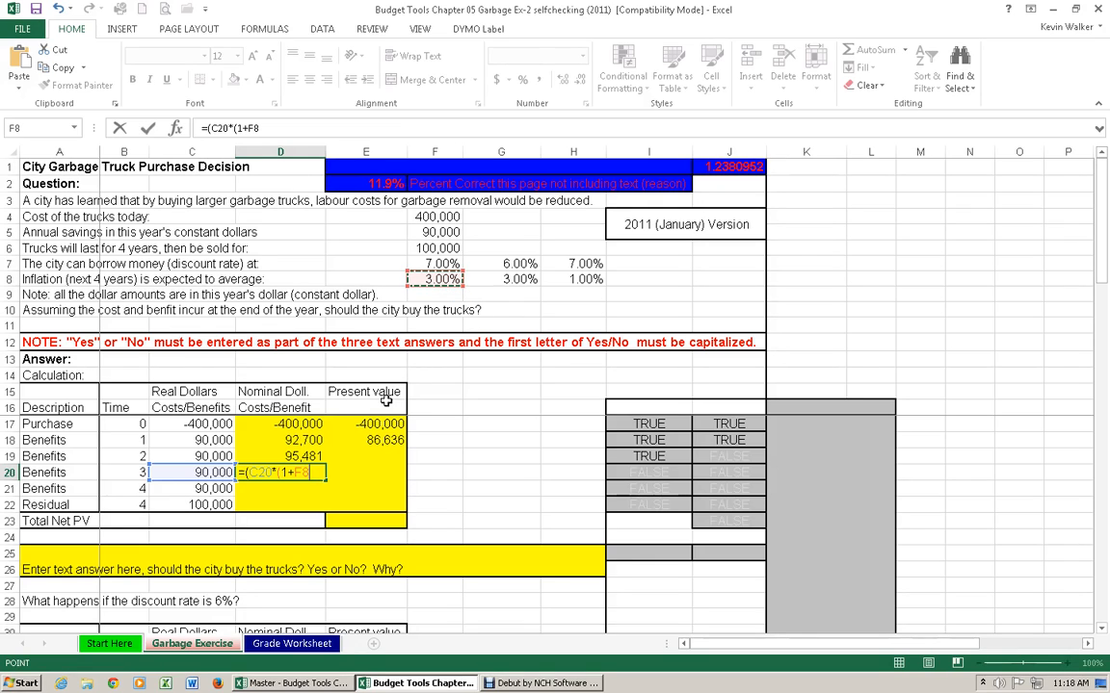
text()^)
click(142, 478)
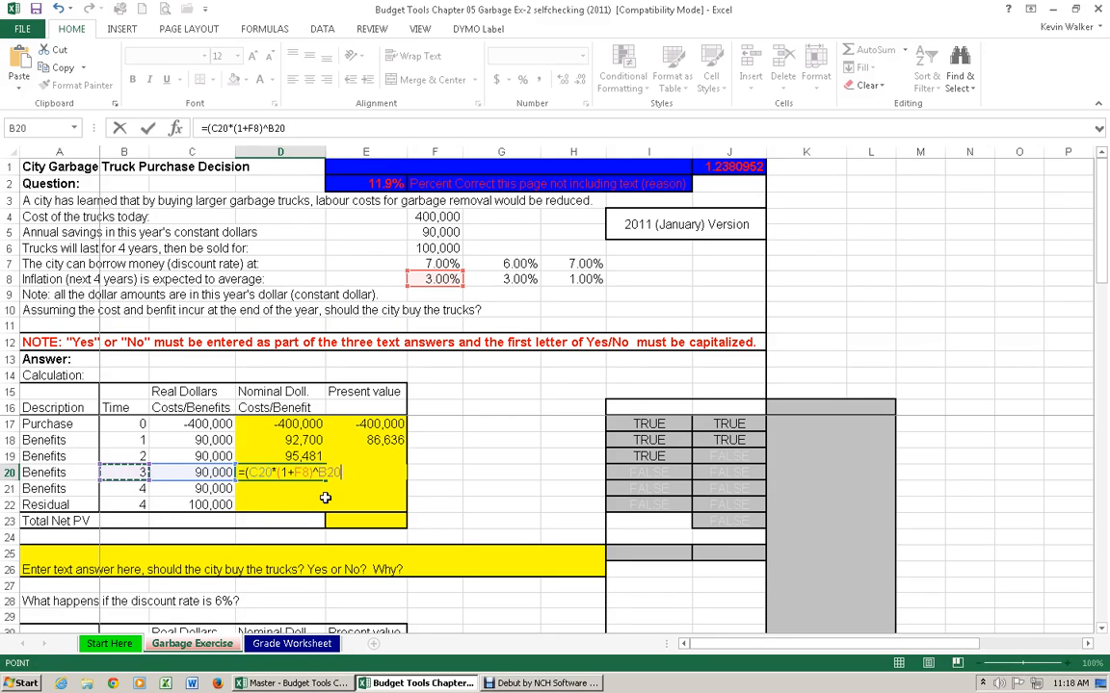
key(Return)
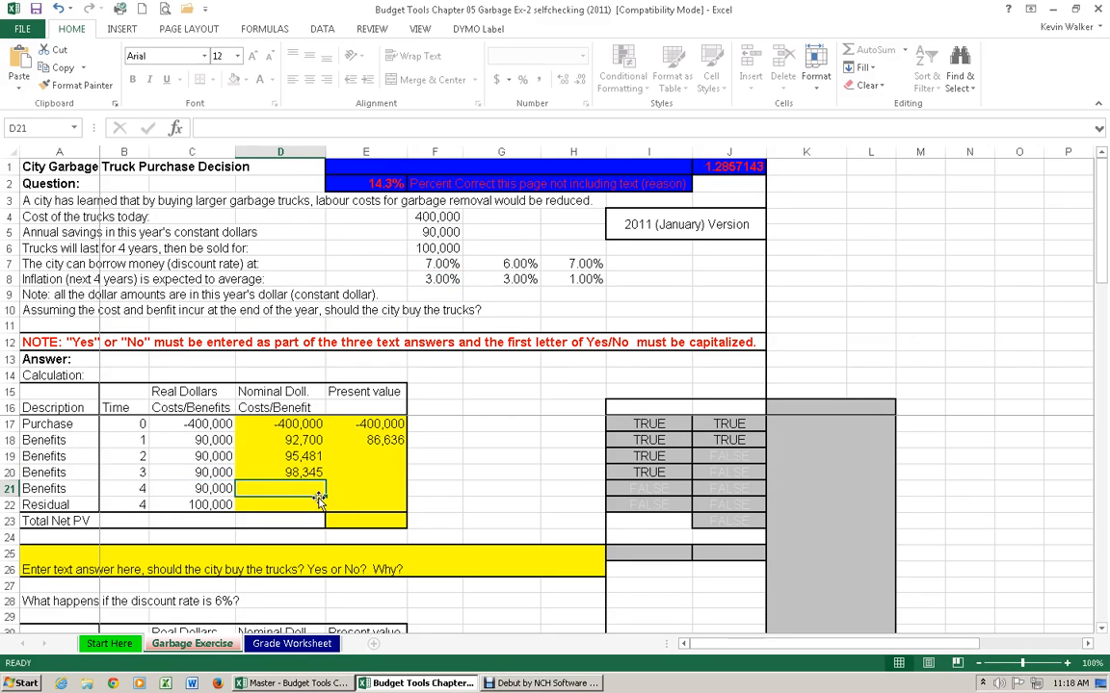
Calculate the nominal benefit for time 4 in D21 with the formula =(C21*(1+F8)^B21)
click(260, 130)
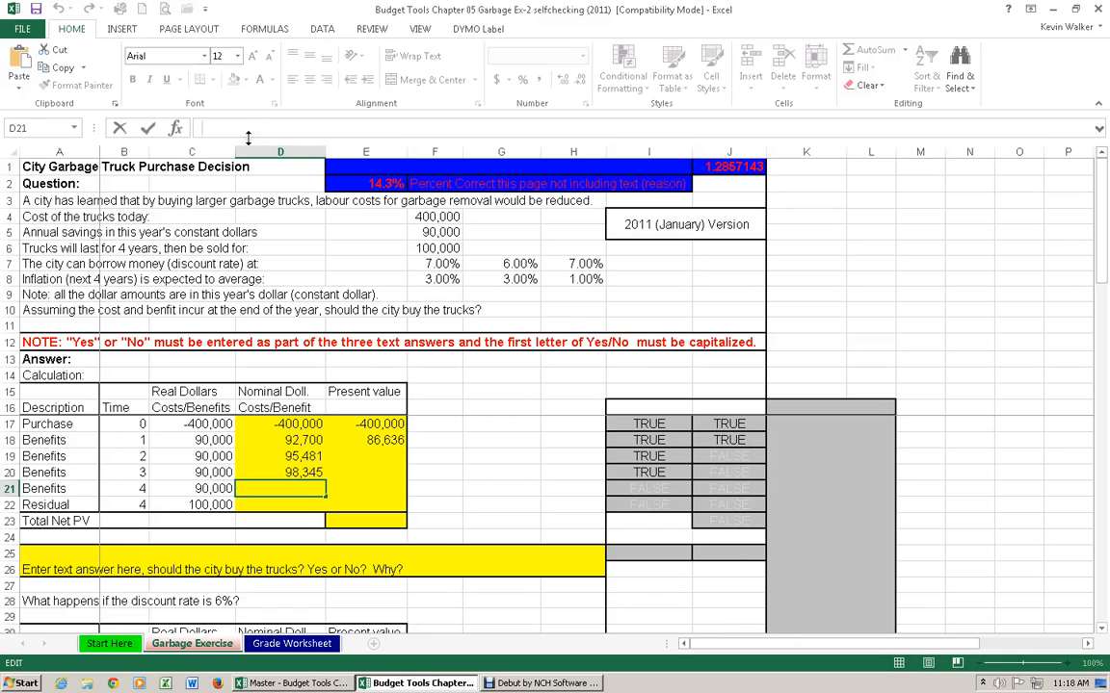
text(=)
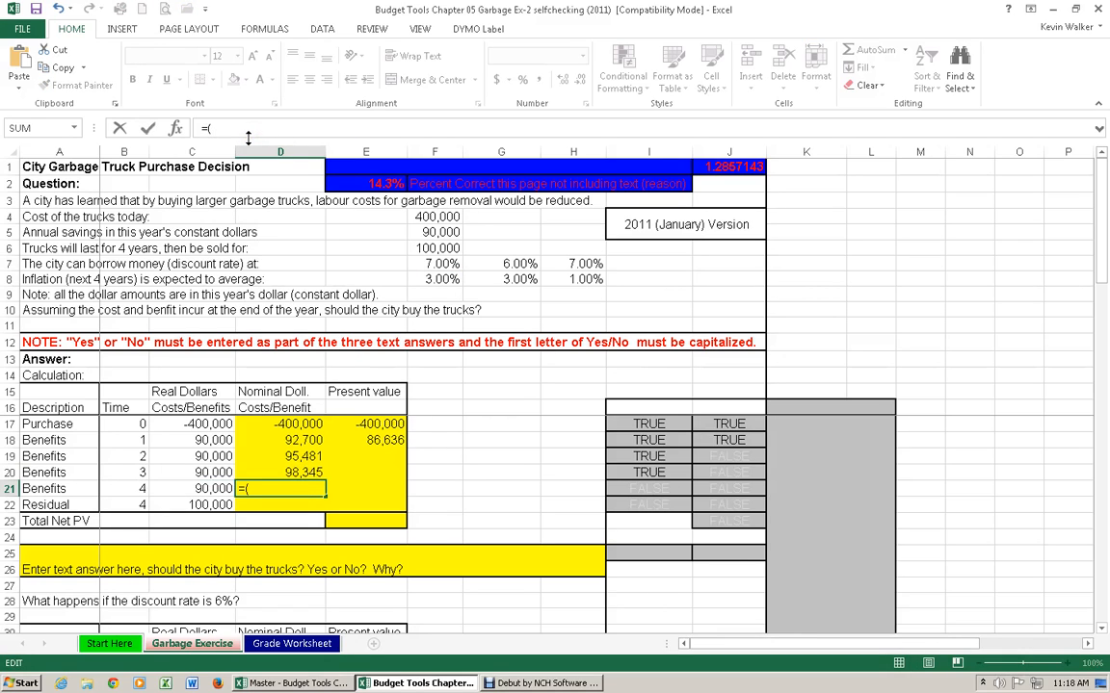
text(()
click(206, 489)
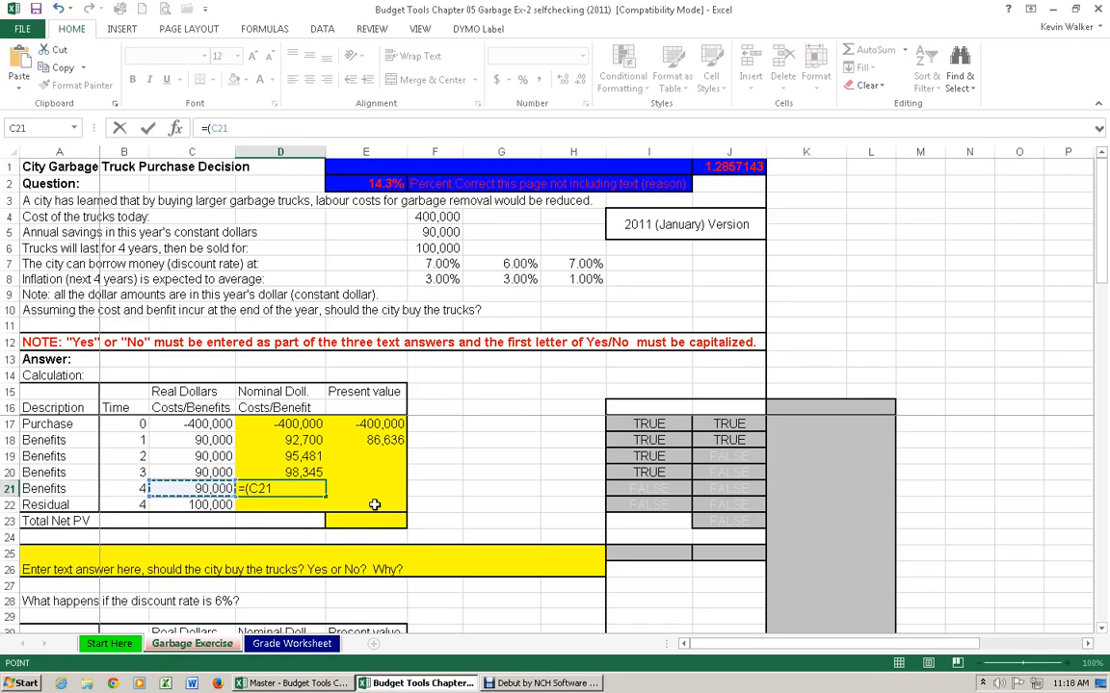
text((1)
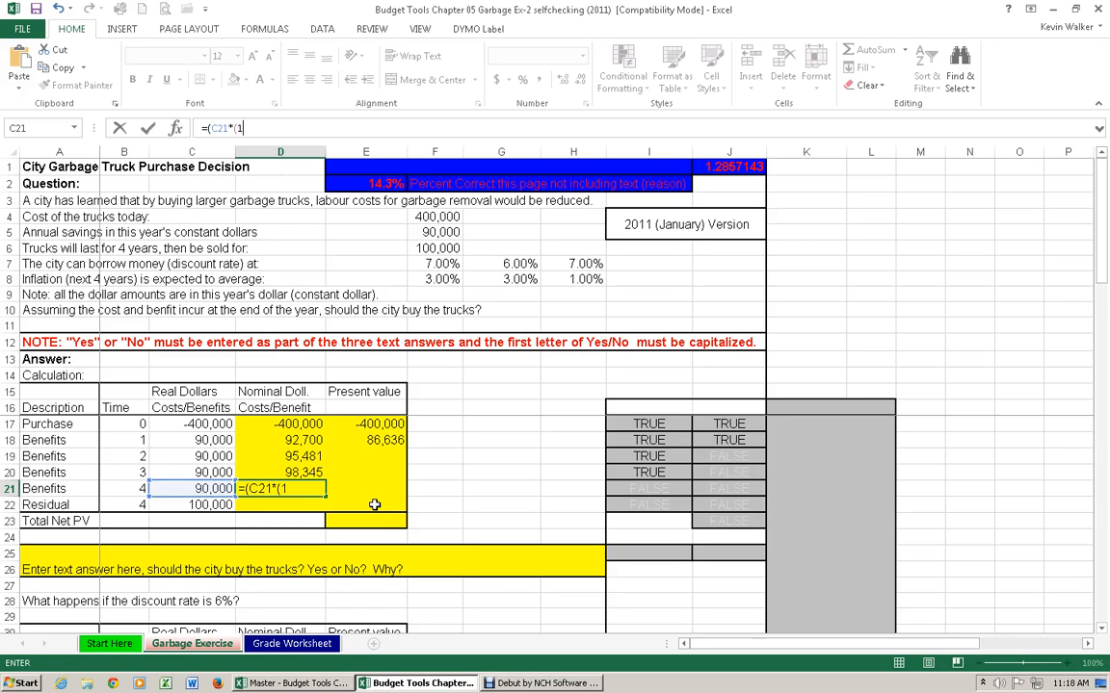
text(+)
click(435, 279)
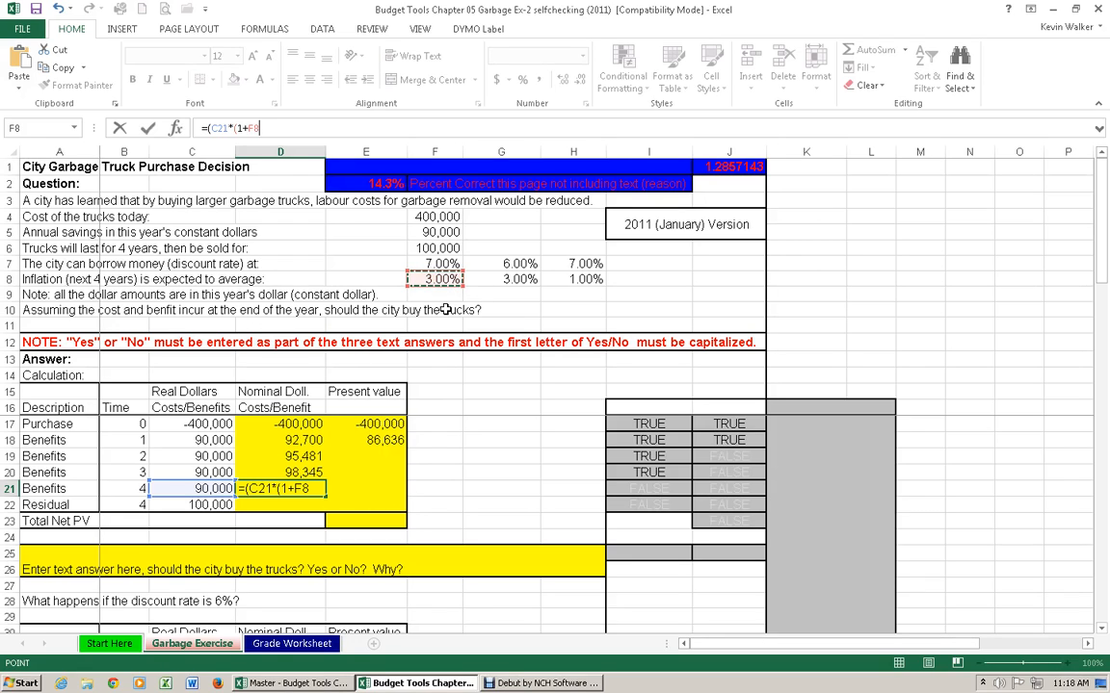
text())
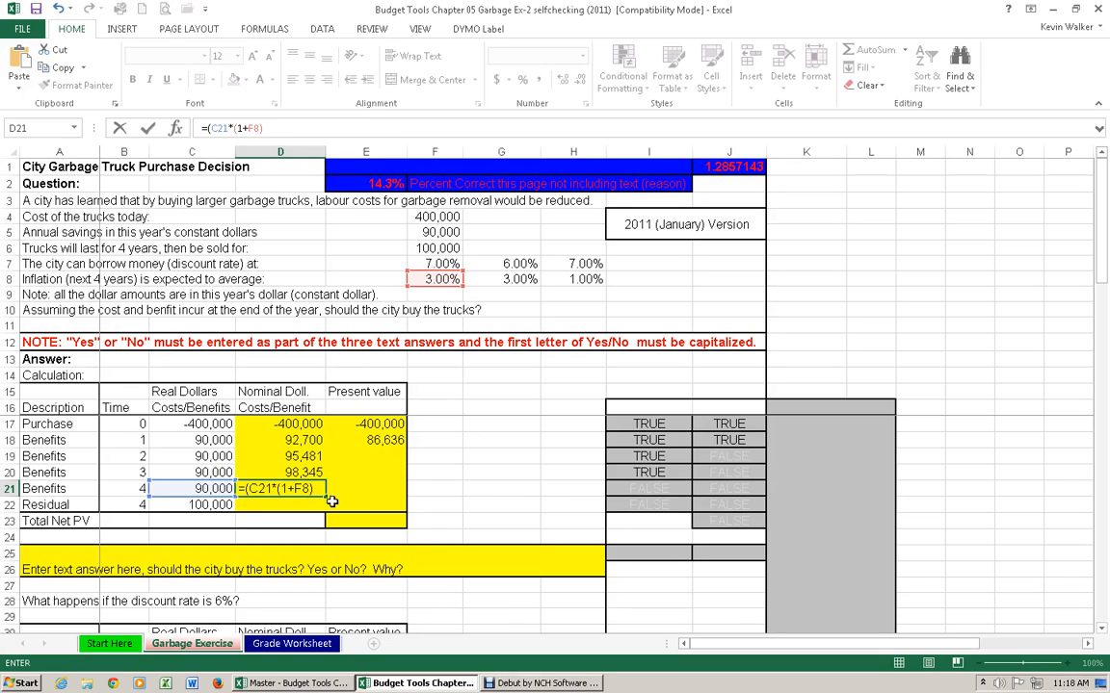
click(311, 488)
text(^)
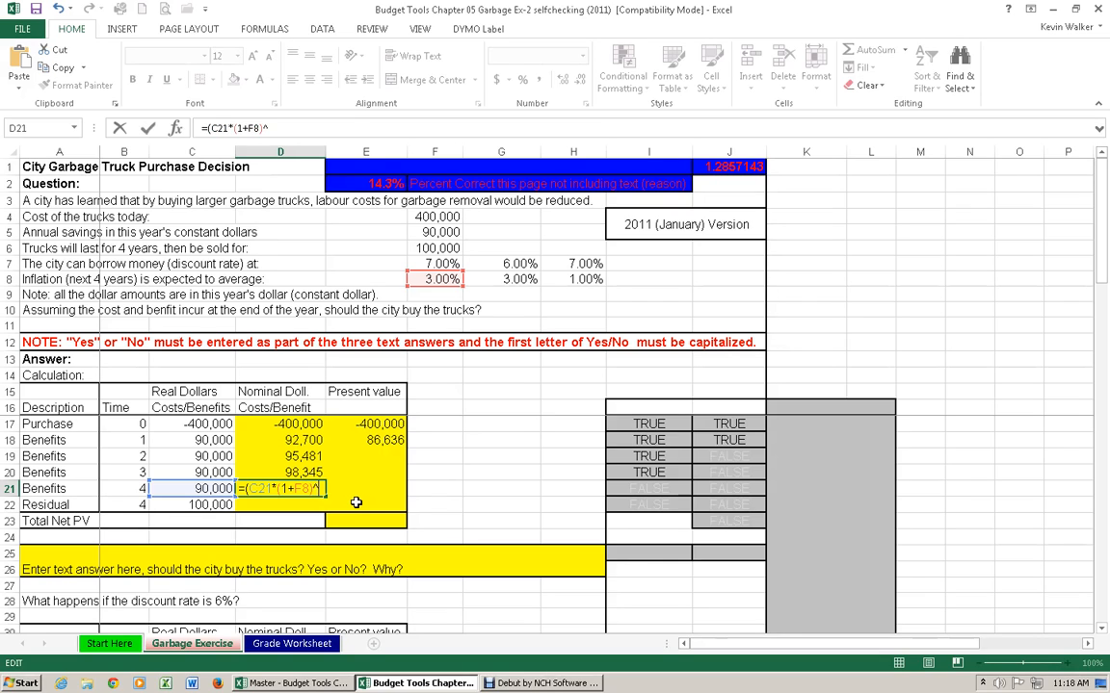
click(135, 488)
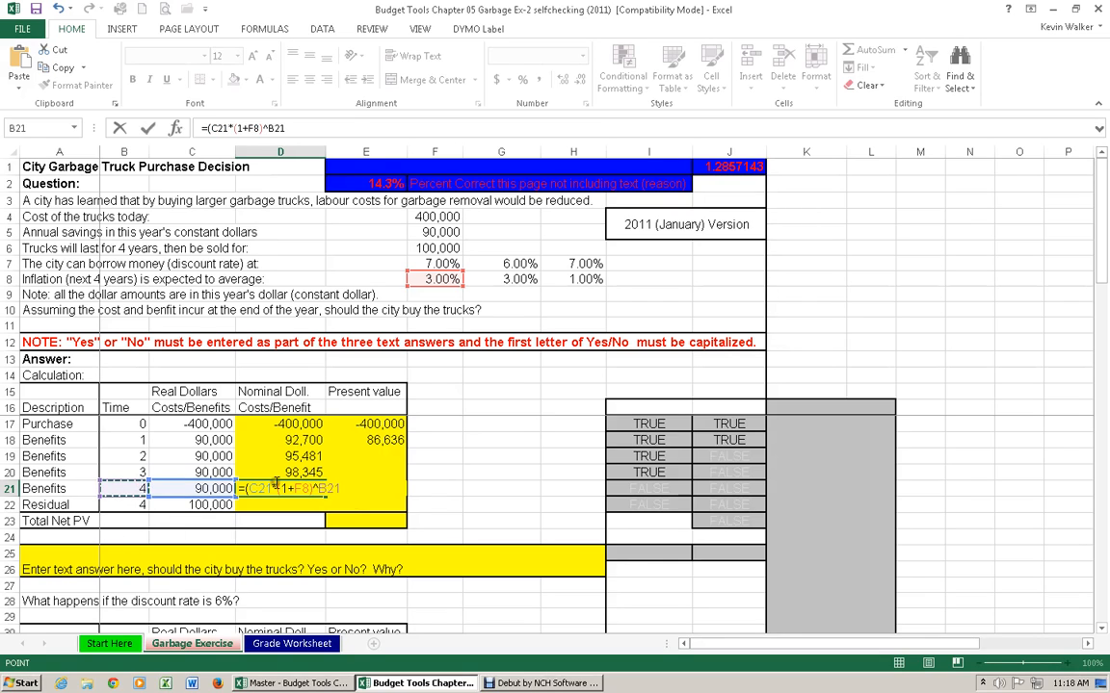
key(Return)
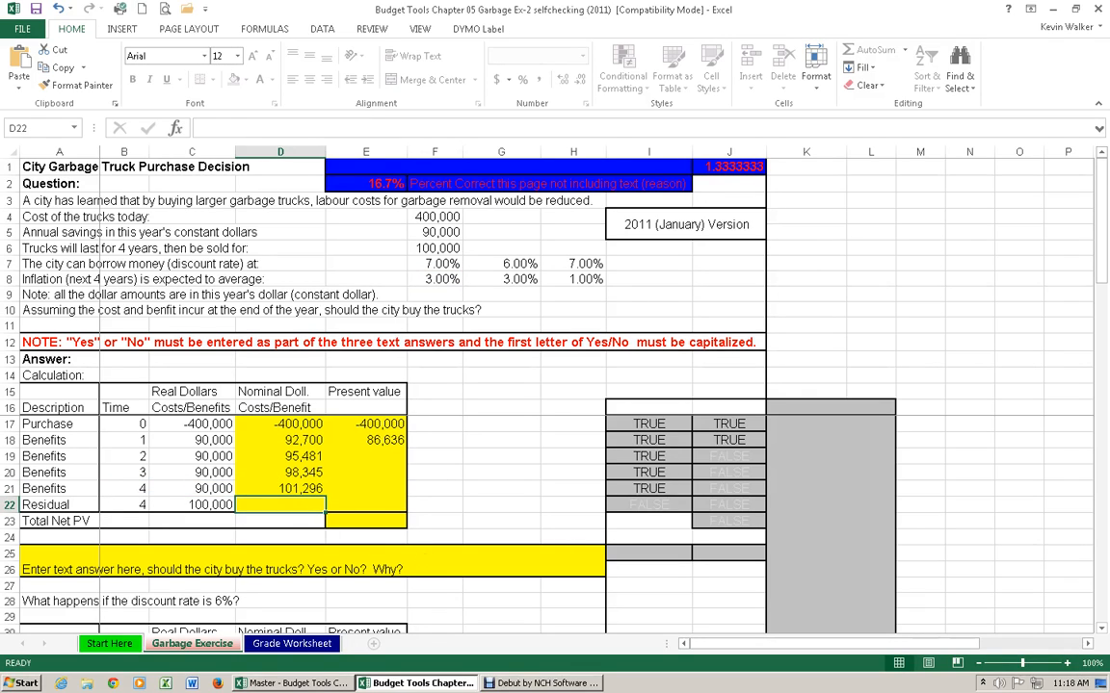
Enter the residual's nominal value formula in D22 as =(C22*(1*F8)^B22), accepting the suggested closing-parenthesis correction
key(alt+Tab)
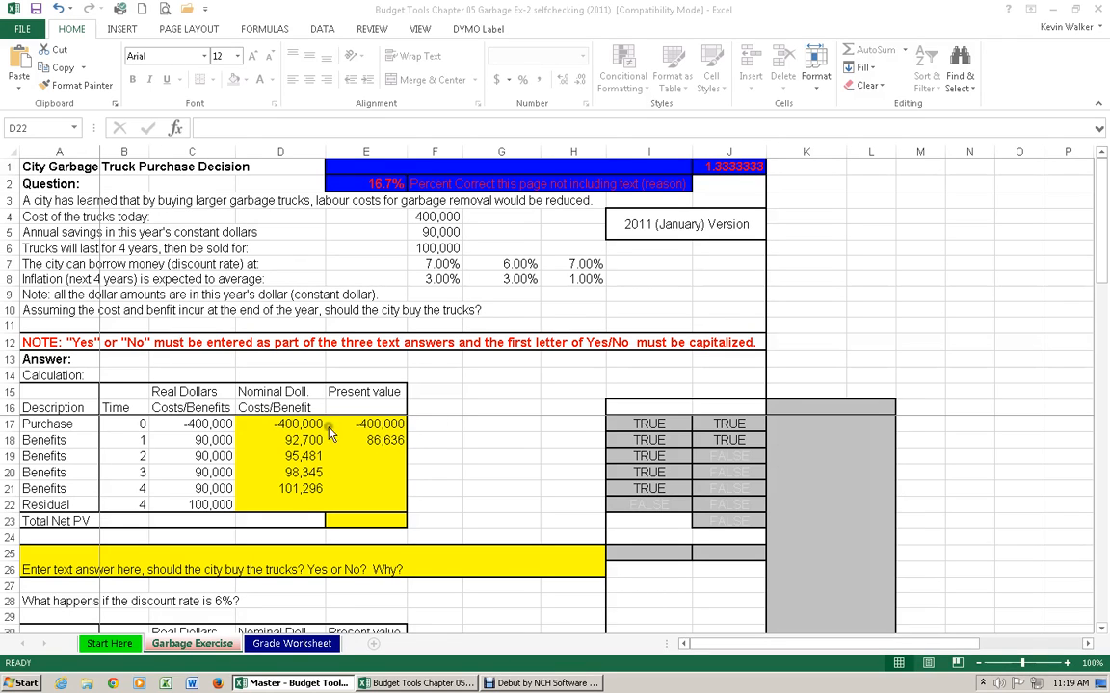
click(291, 505)
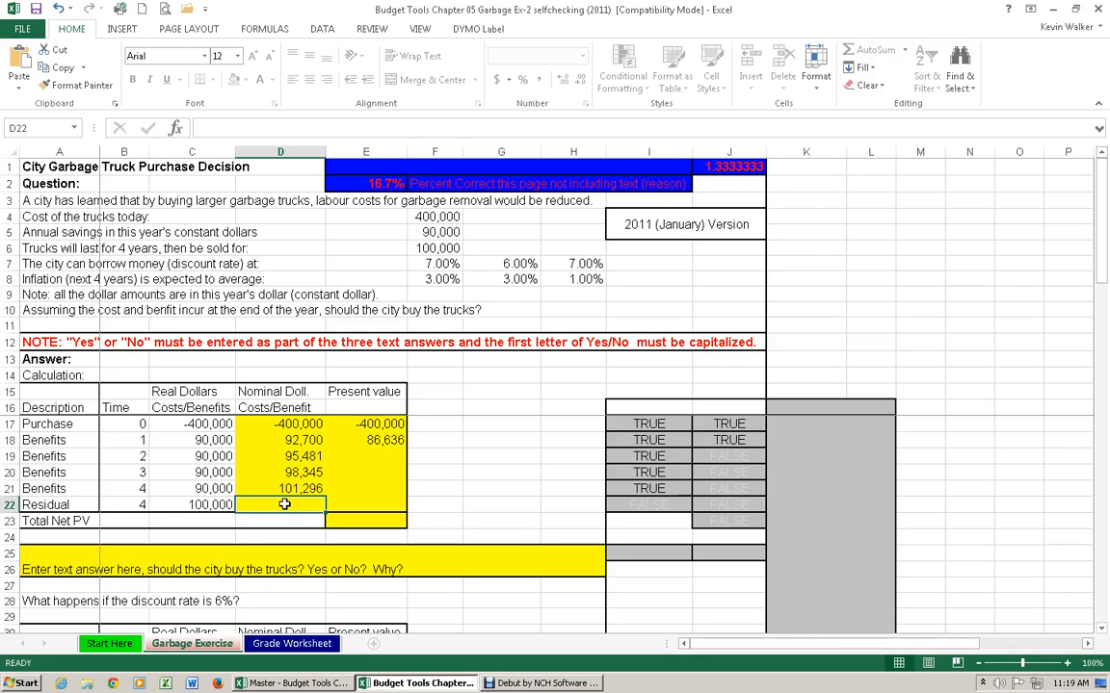
click(205, 128)
text(=)
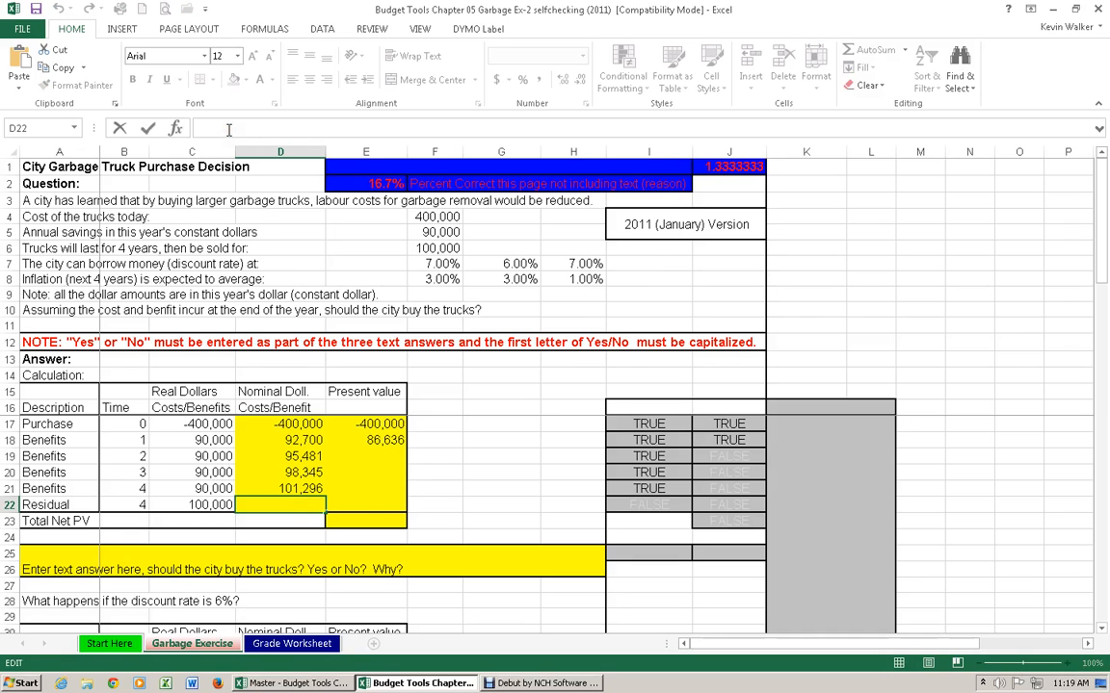
text(()
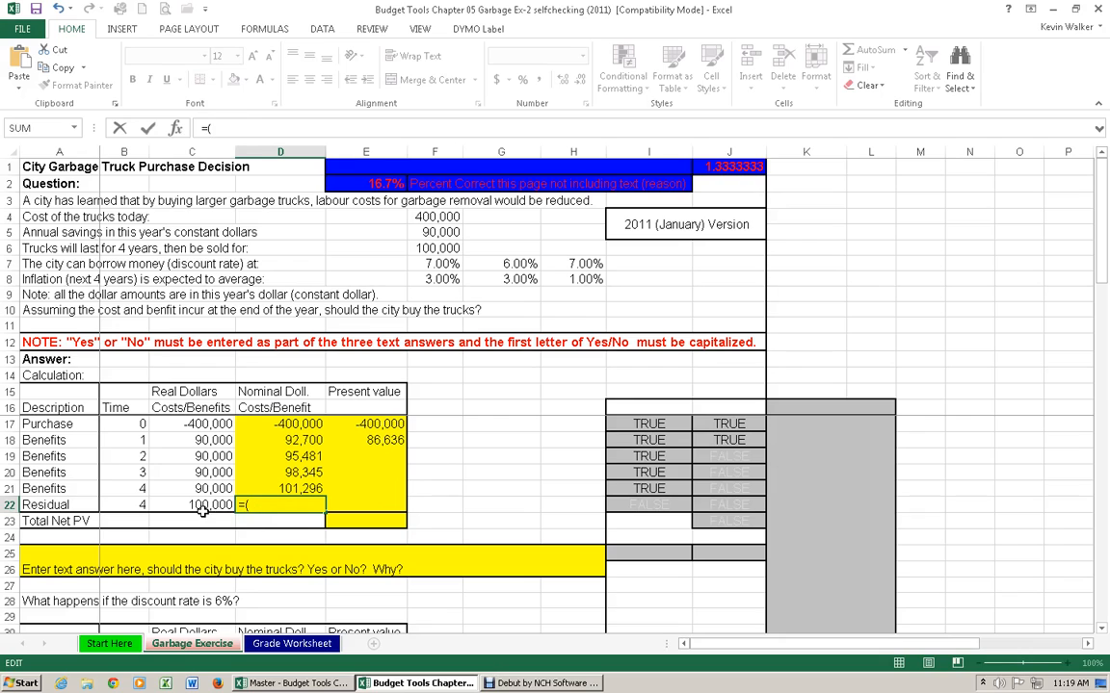
click(184, 504)
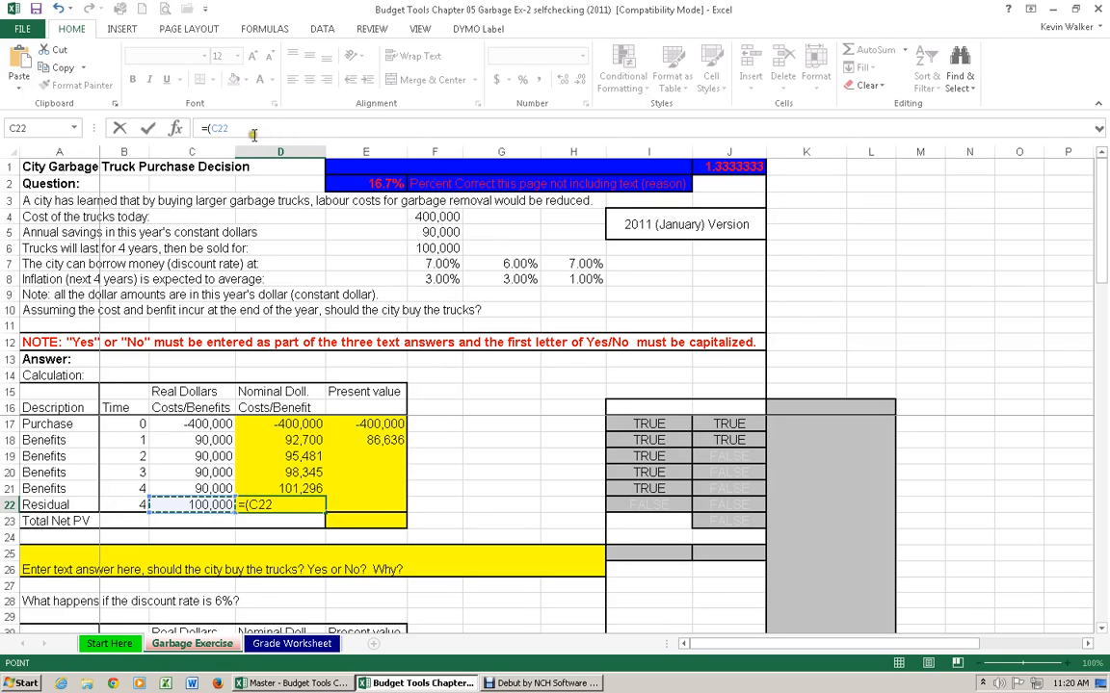
text(*(1*)
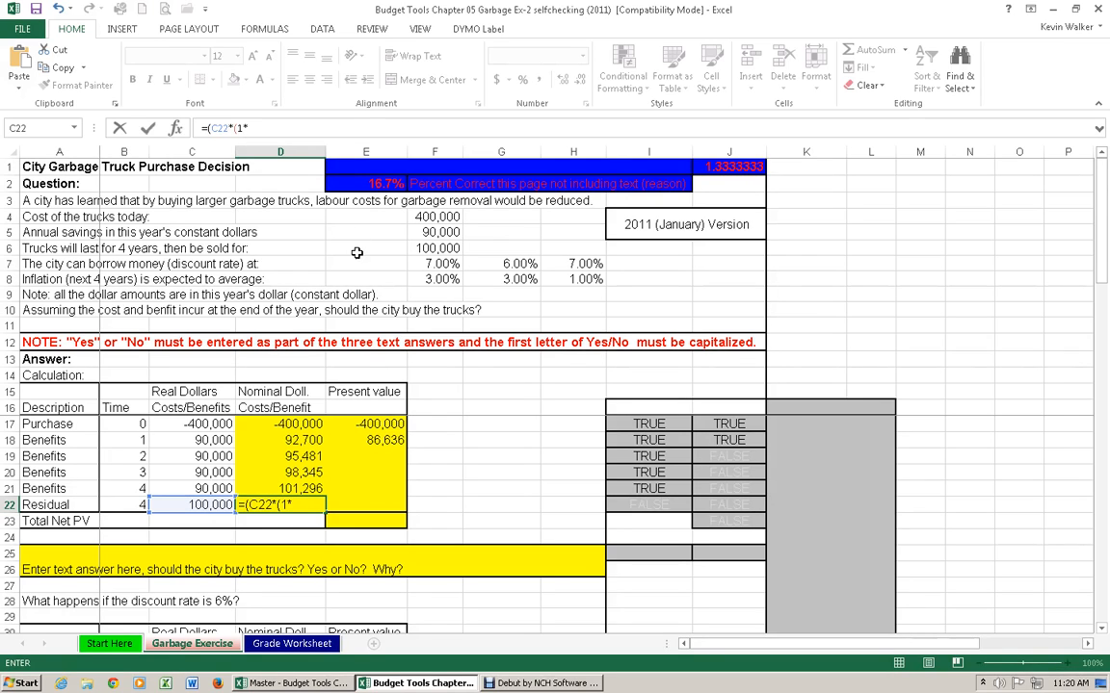
click(443, 280)
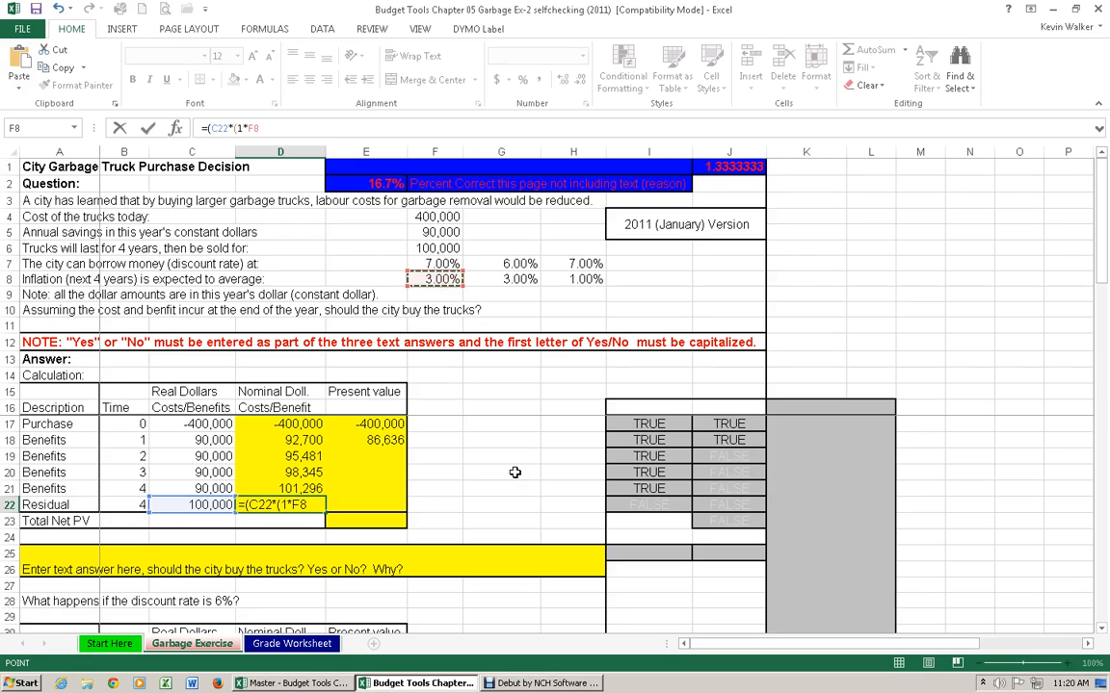
text()^)
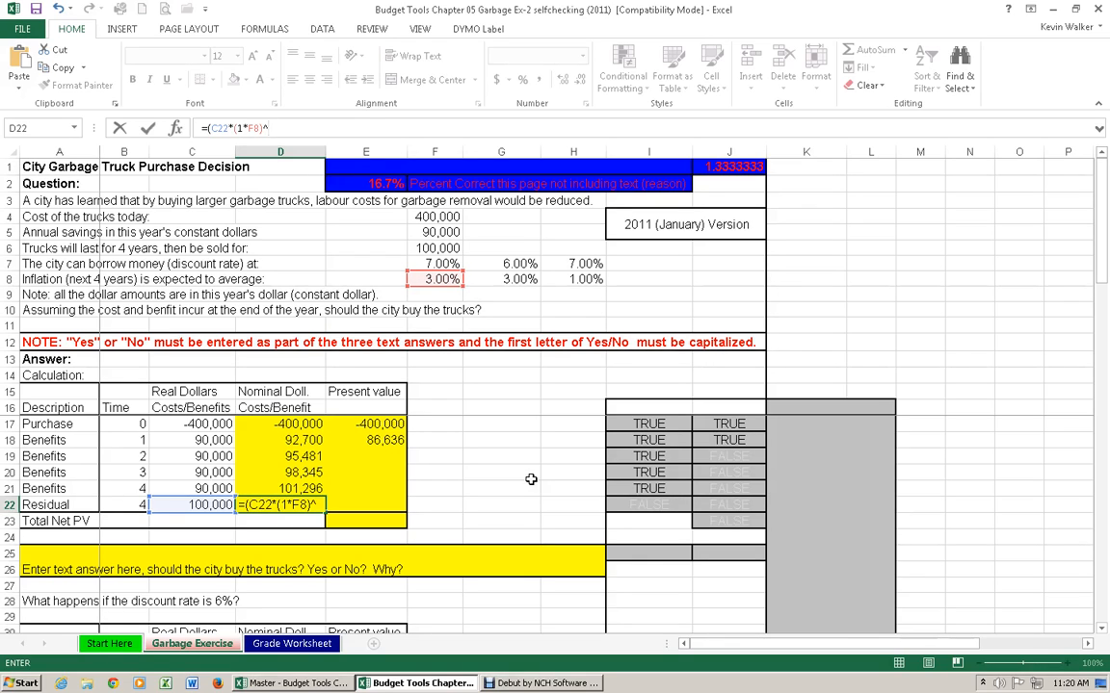
click(139, 502)
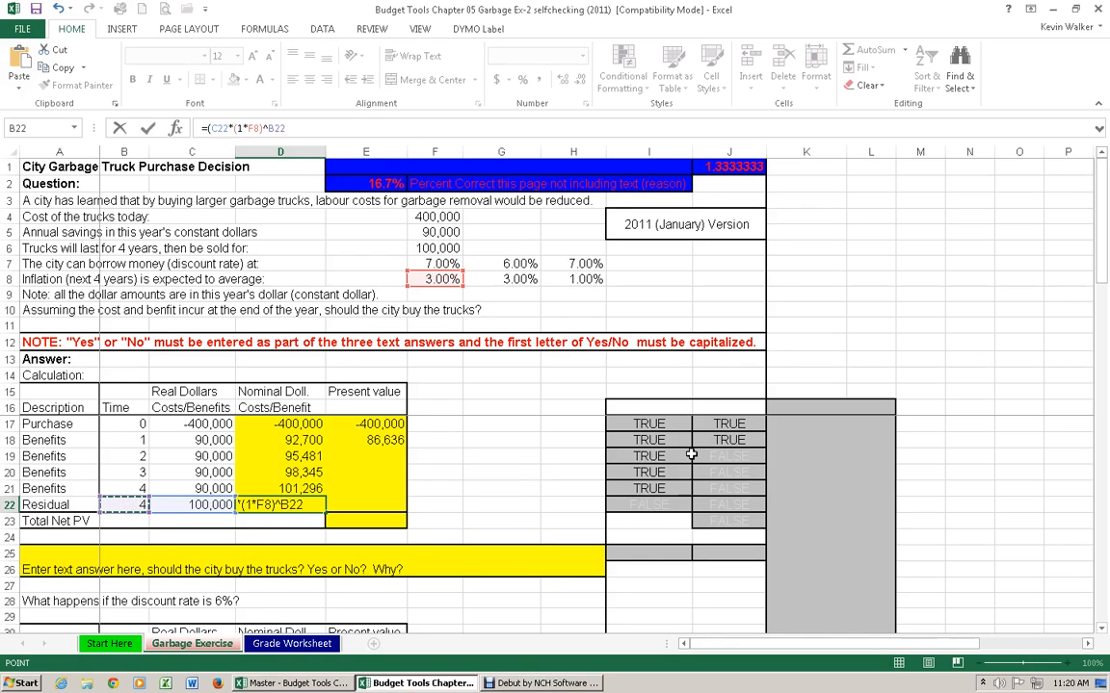
key(Return)
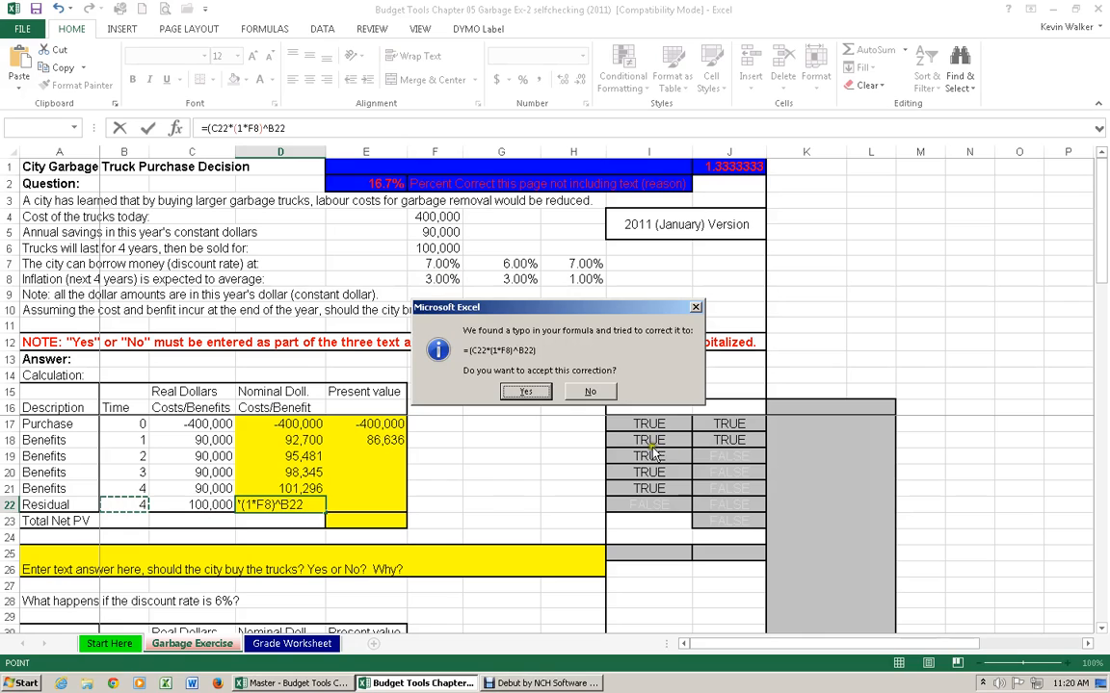
click(526, 393)
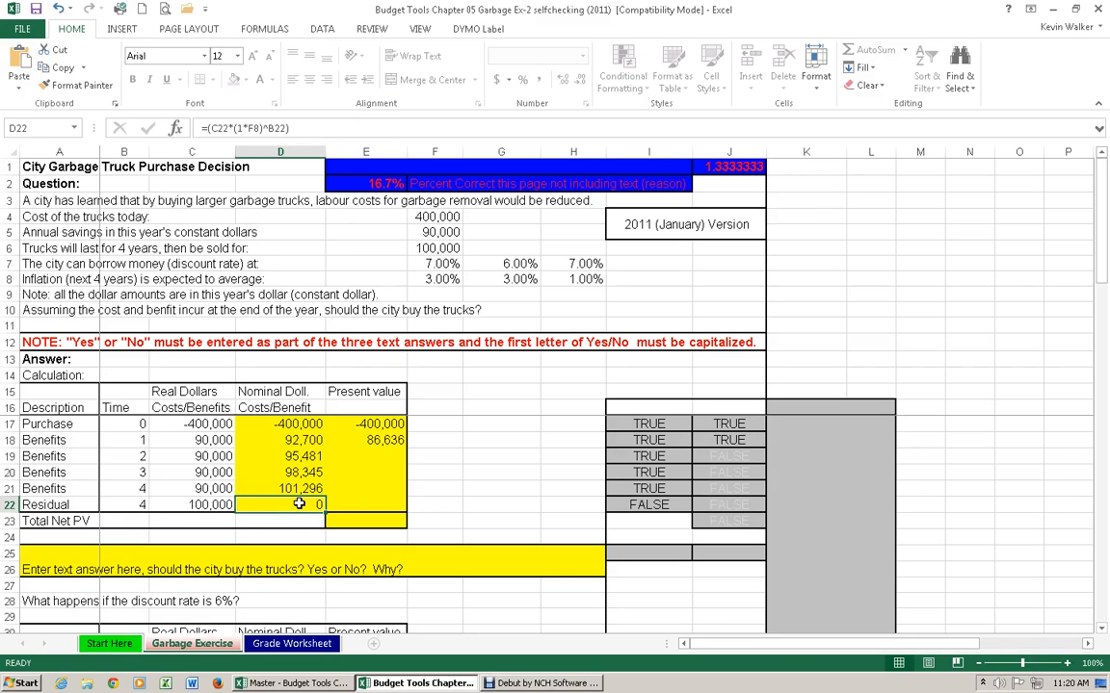
Check the cell references and operators in the residual's nominal value formula in D22
click(300, 503)
click(304, 126)
click(330, 128)
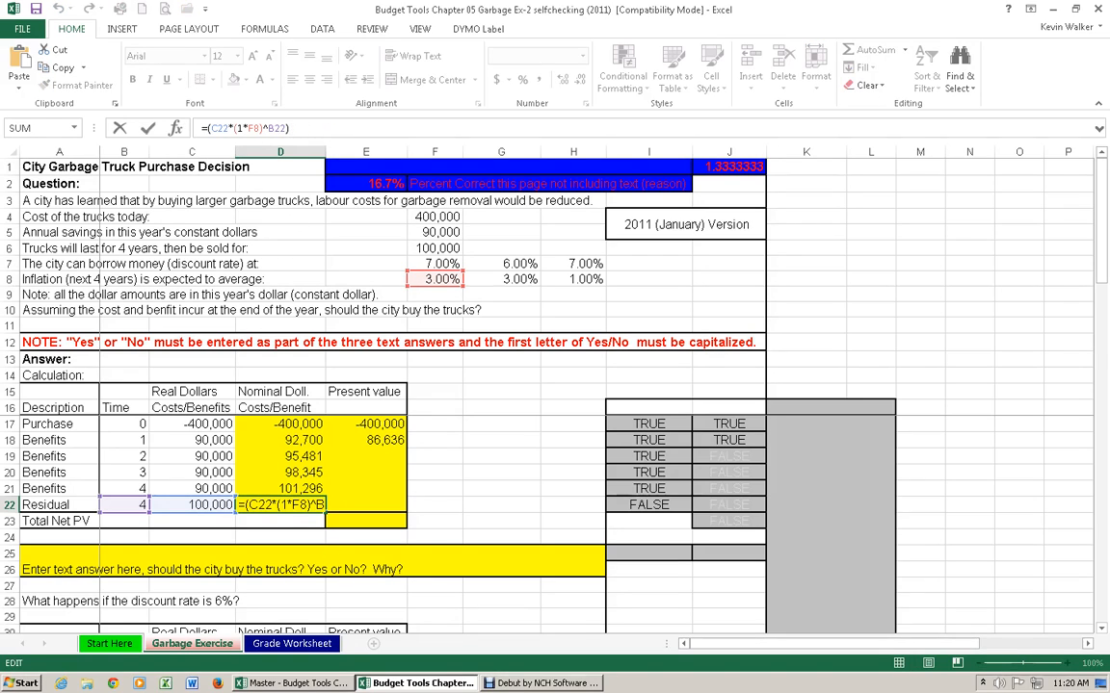
key(Escape)
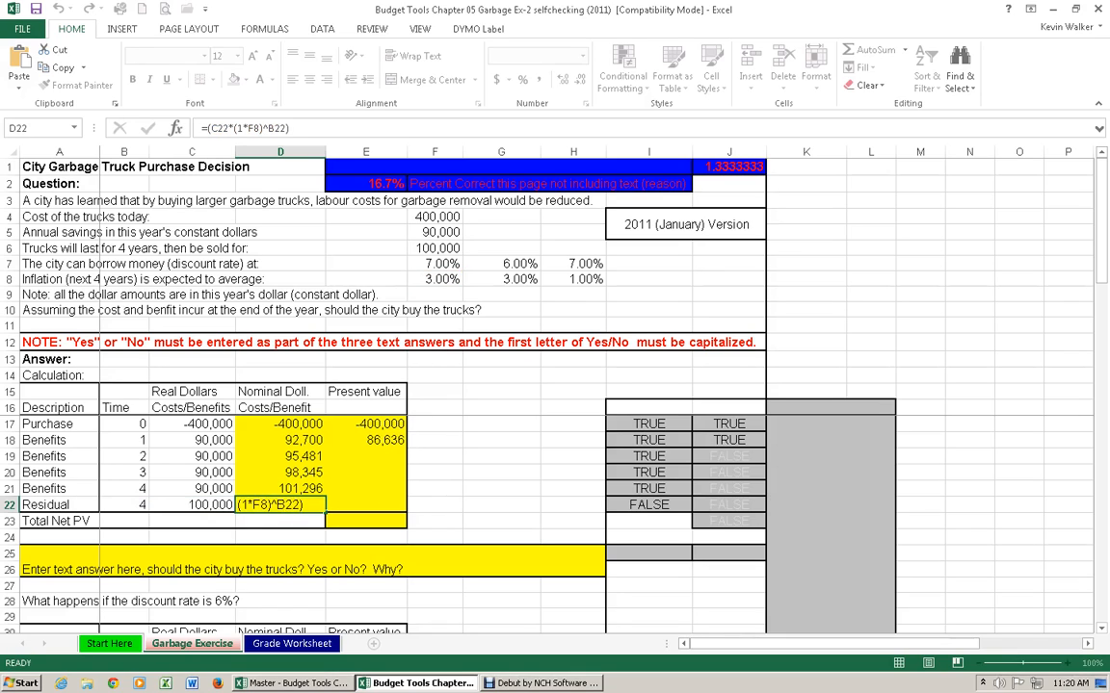
Try to replace the residual formula in D22 with =C22*(1+F8)^B22 copied from the master workbook
key(alt+Tab)
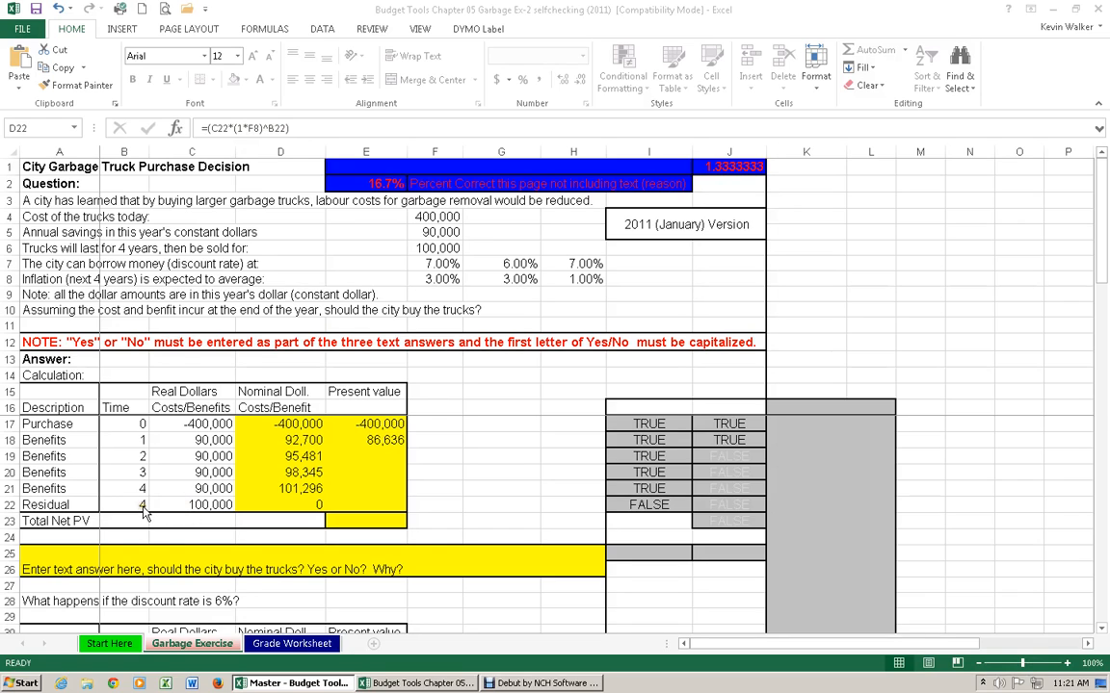
click(269, 504)
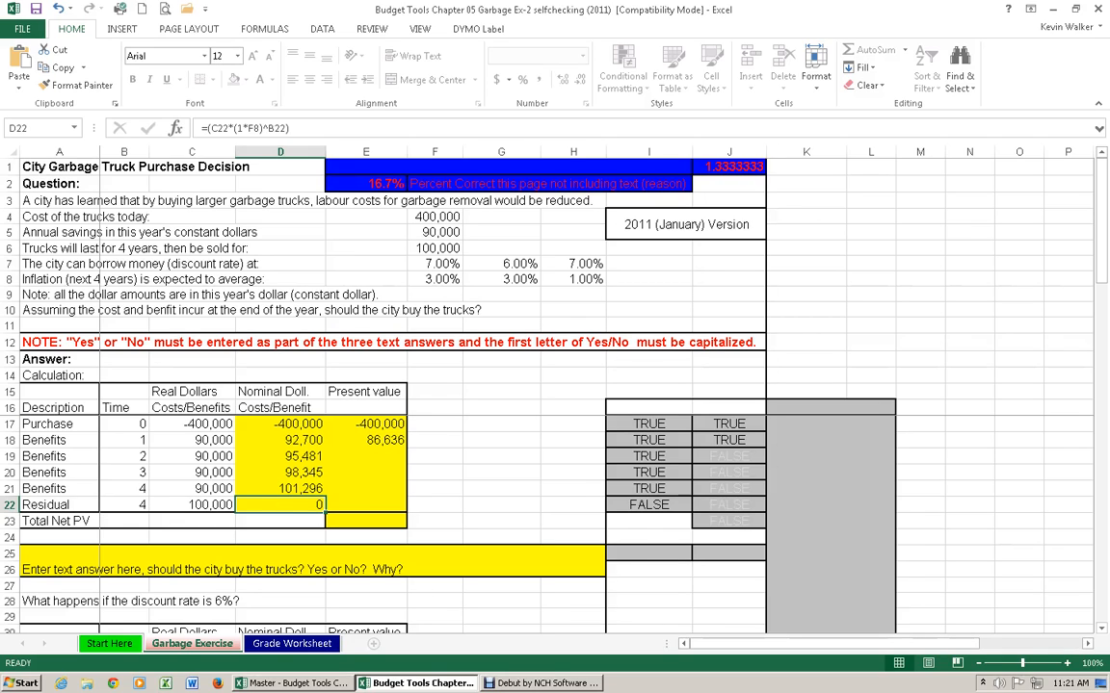
key(alt+Tab)
key(F2)
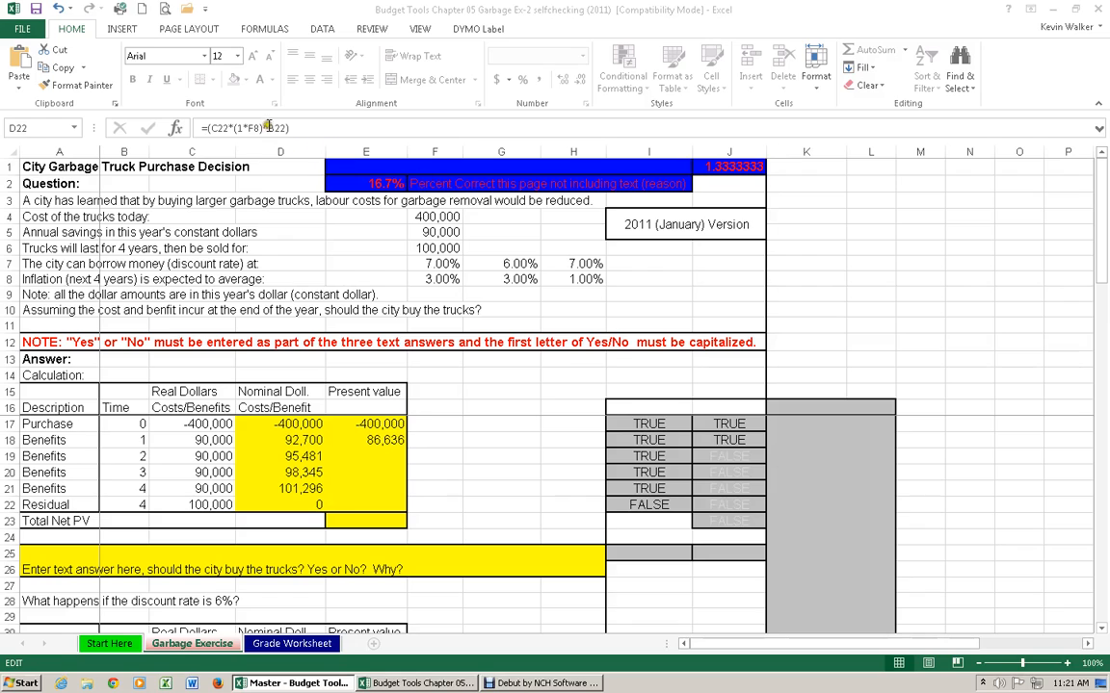
click(222, 129)
drag(222, 130, 161, 131)
right_click(216, 127)
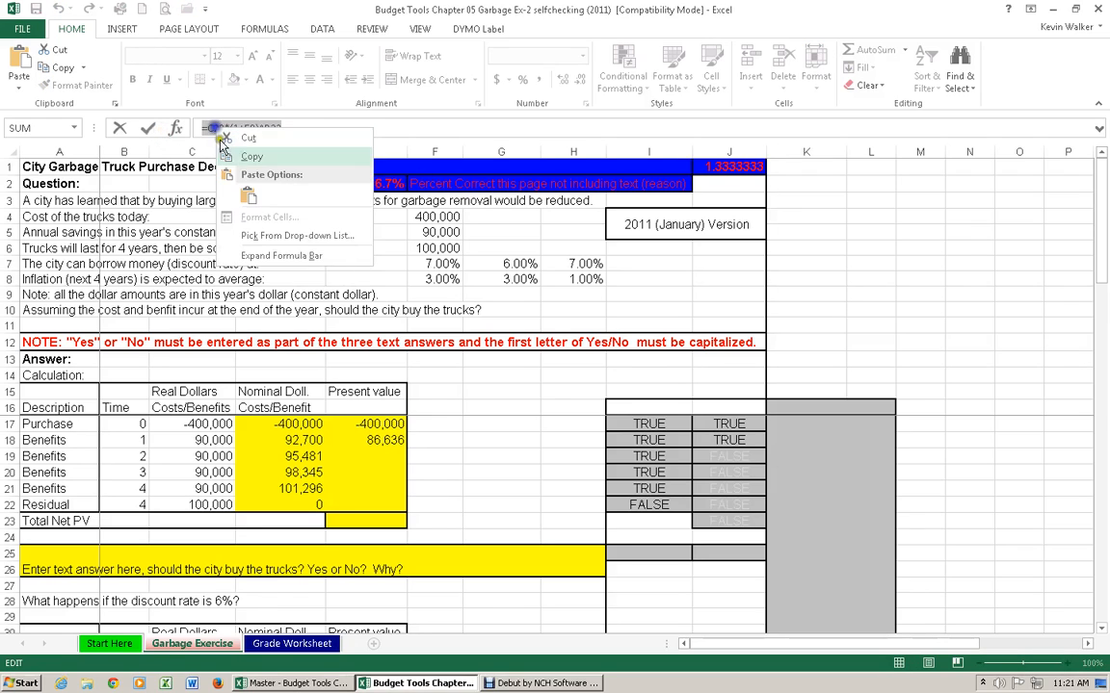
click(249, 199)
key(Return)
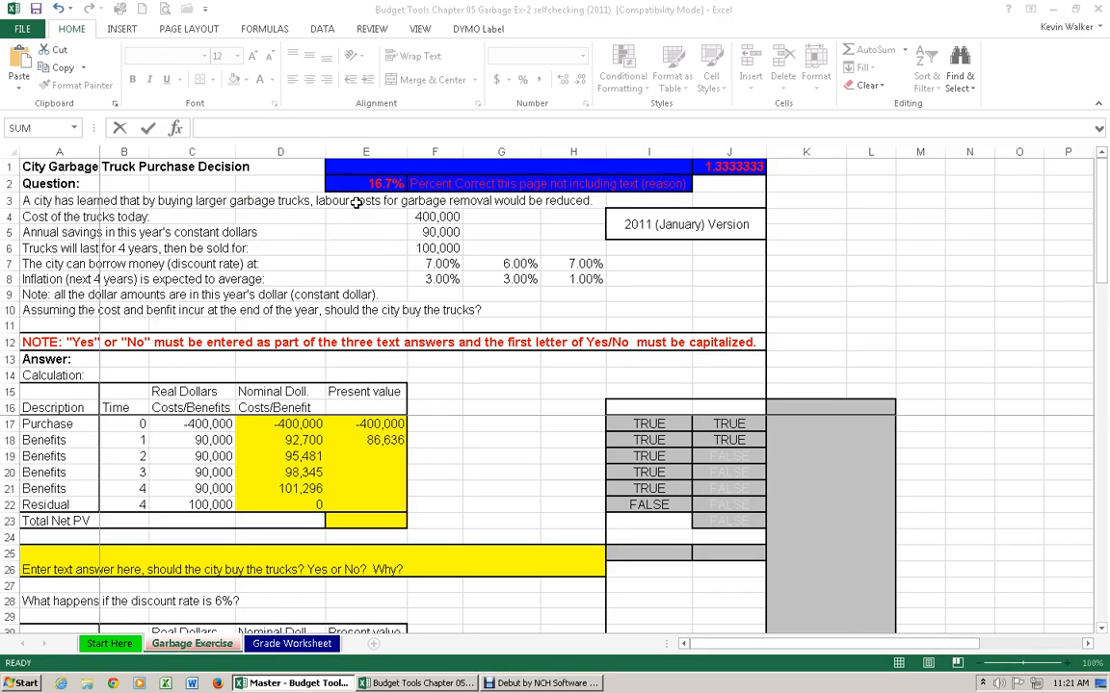
click(282, 503)
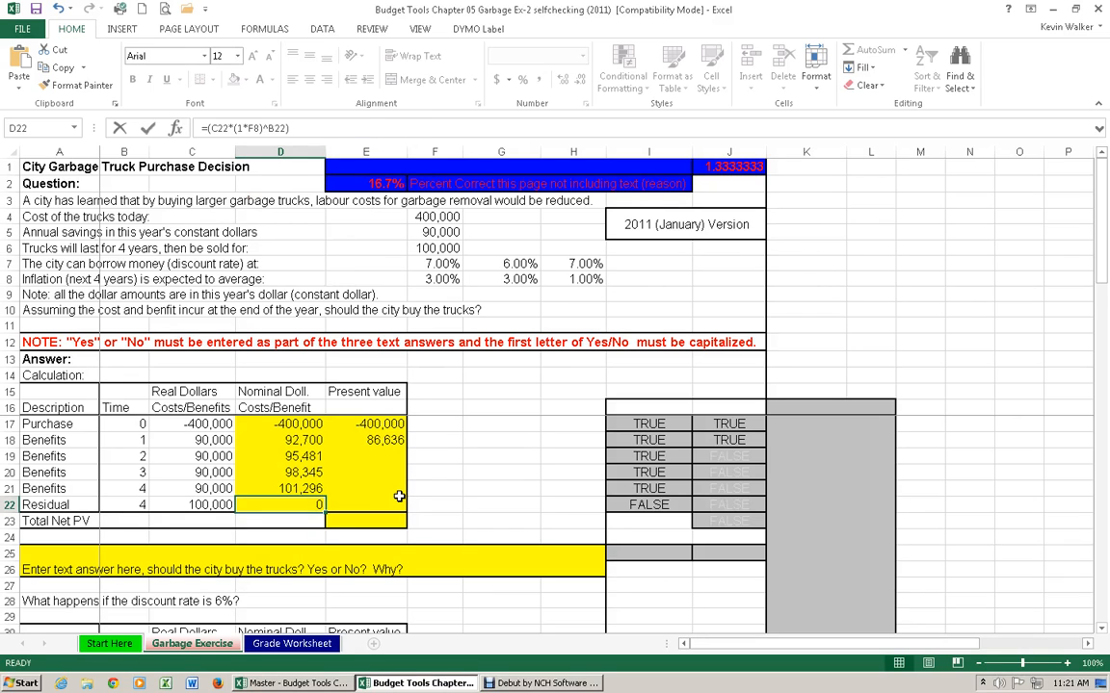
key(Return)
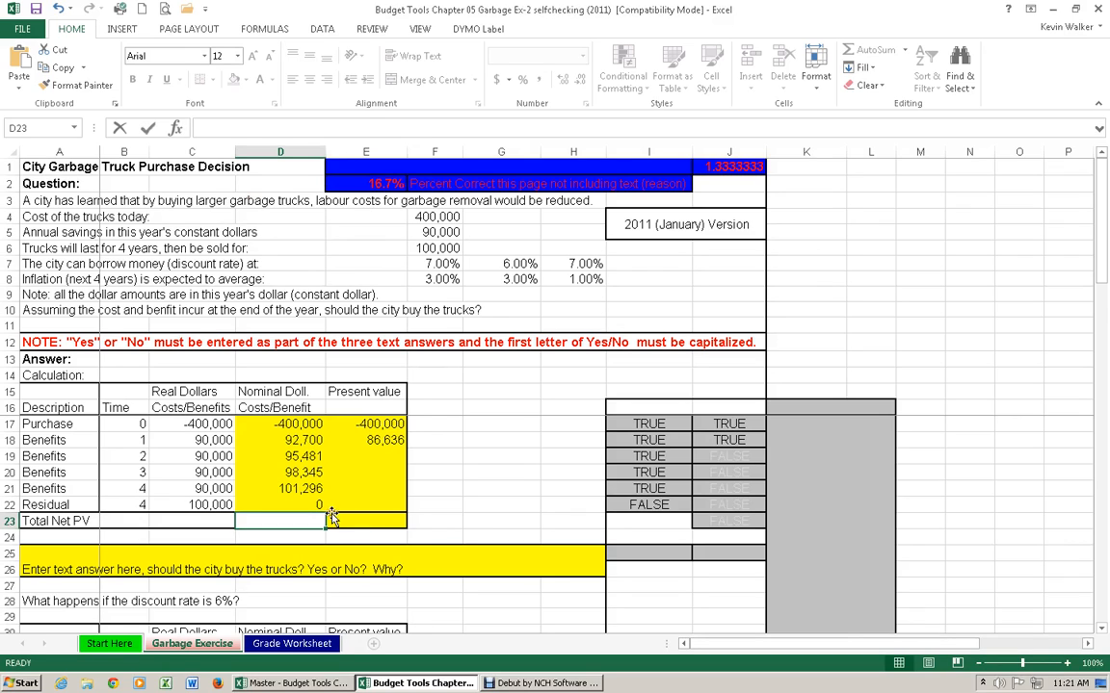
click(287, 507)
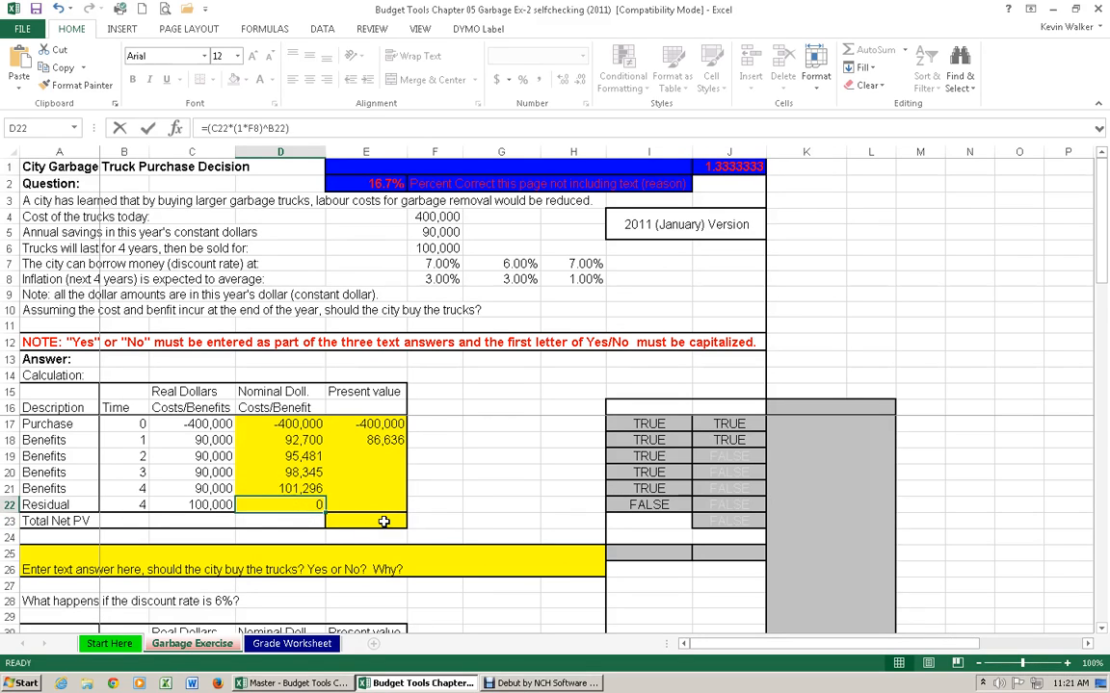
key(alt+Tab)
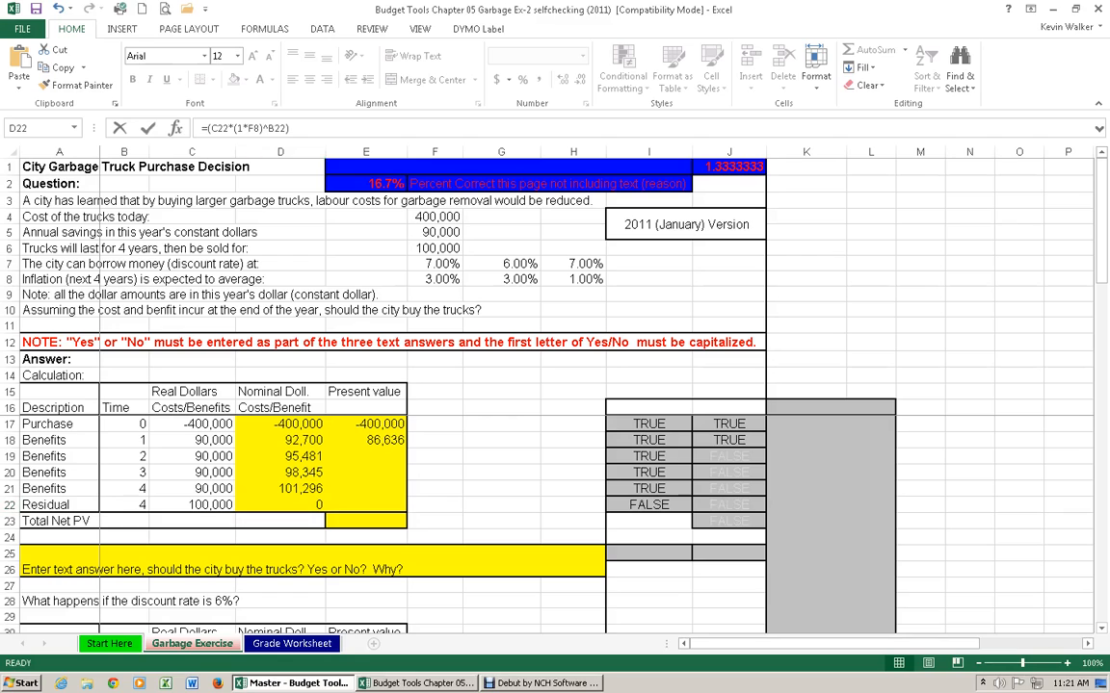
key(F2)
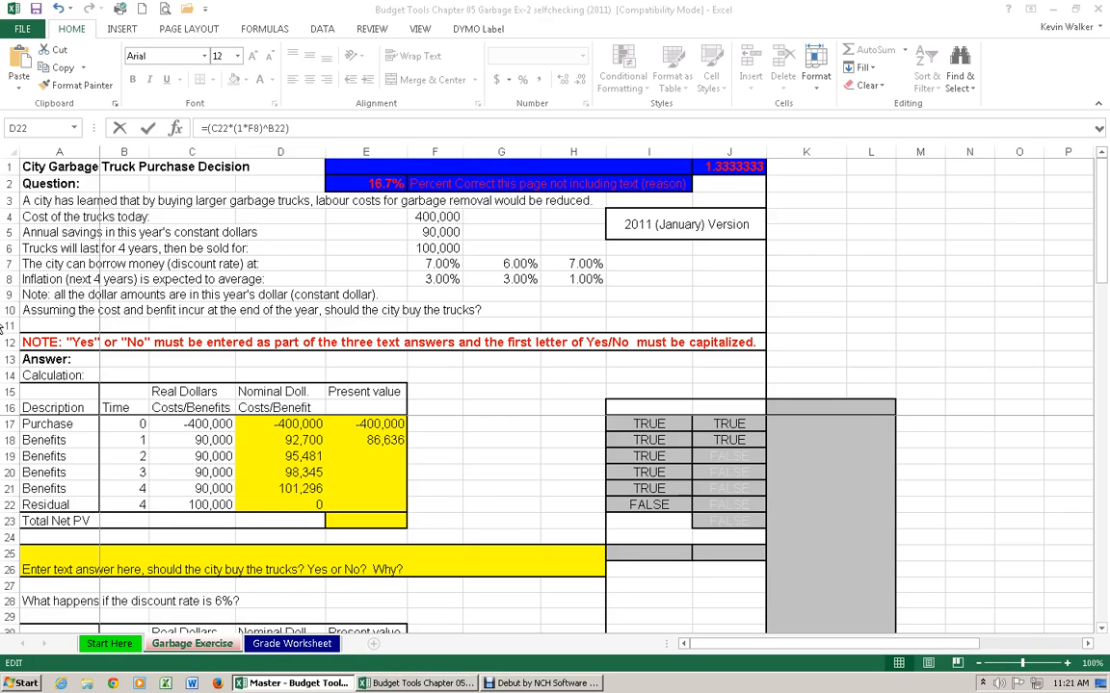
key(alt+Tab)
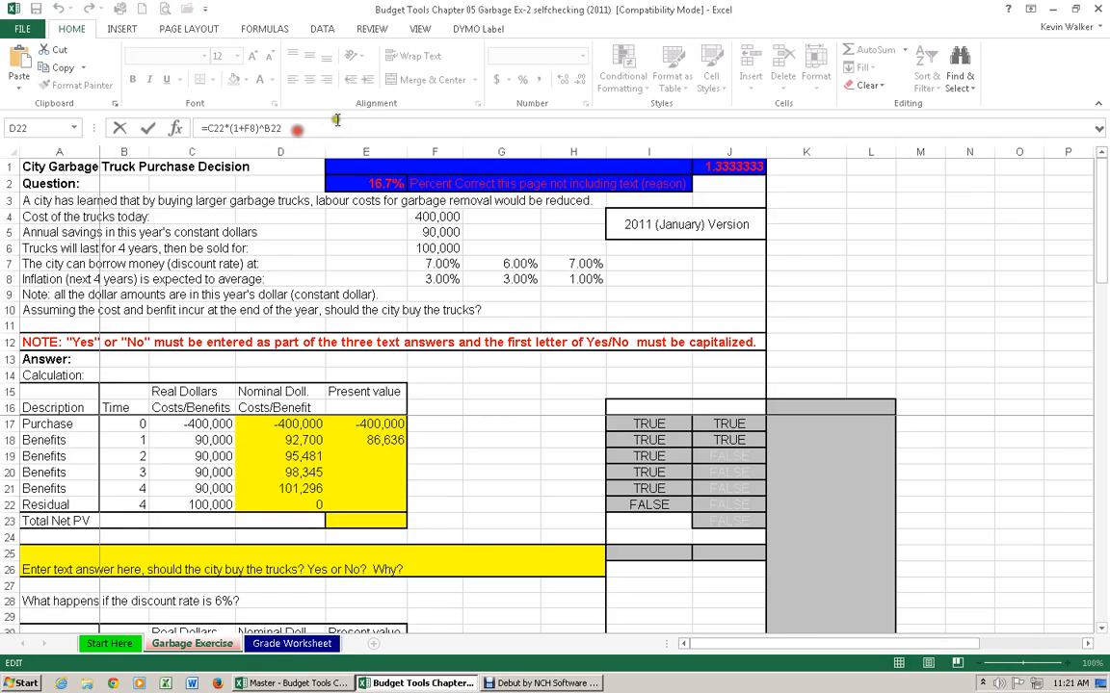
key(Escape)
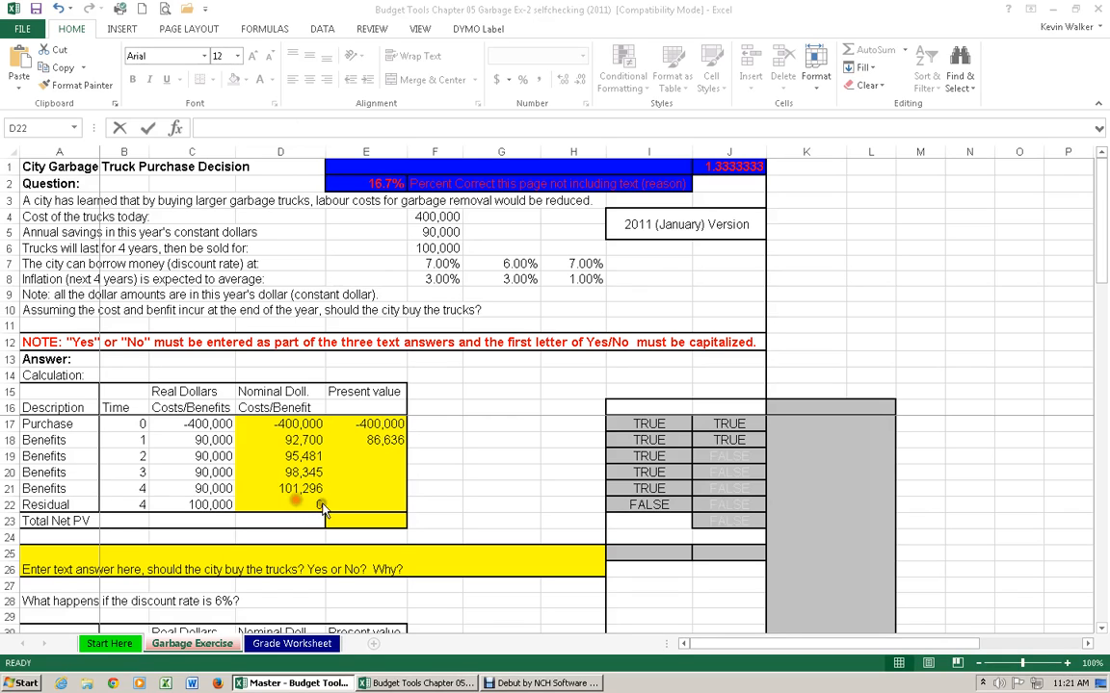
Replace the residual's nominal value formula in D22 with =C22*(1+F8)^C22
click(299, 505)
click(302, 128)
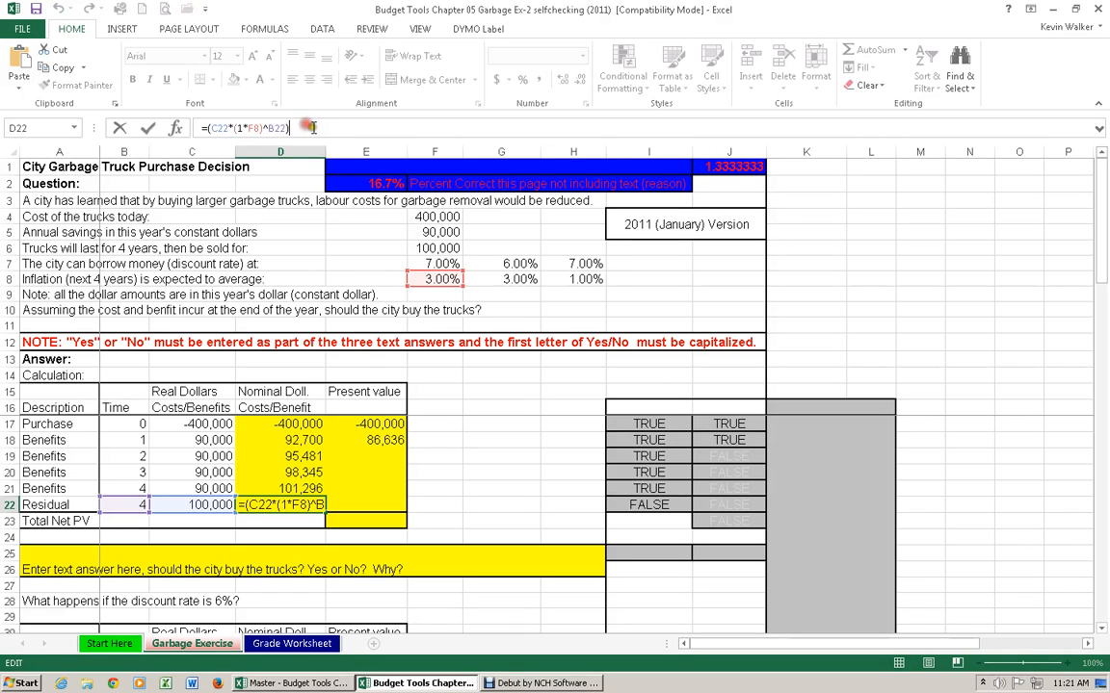
key(BackSpace)
key(BackSpace)
key(BackSpace)
key(BackSpace)
key(BackSpace)
key(BackSpace)
key(BackSpace)
key(BackSpace)
key(BackSpace)
key(BackSpace)
key(BackSpace)
key(BackSpace)
key(BackSpace)
key(BackSpace)
key(BackSpace)
key(BackSpace)
key(BackSpace)
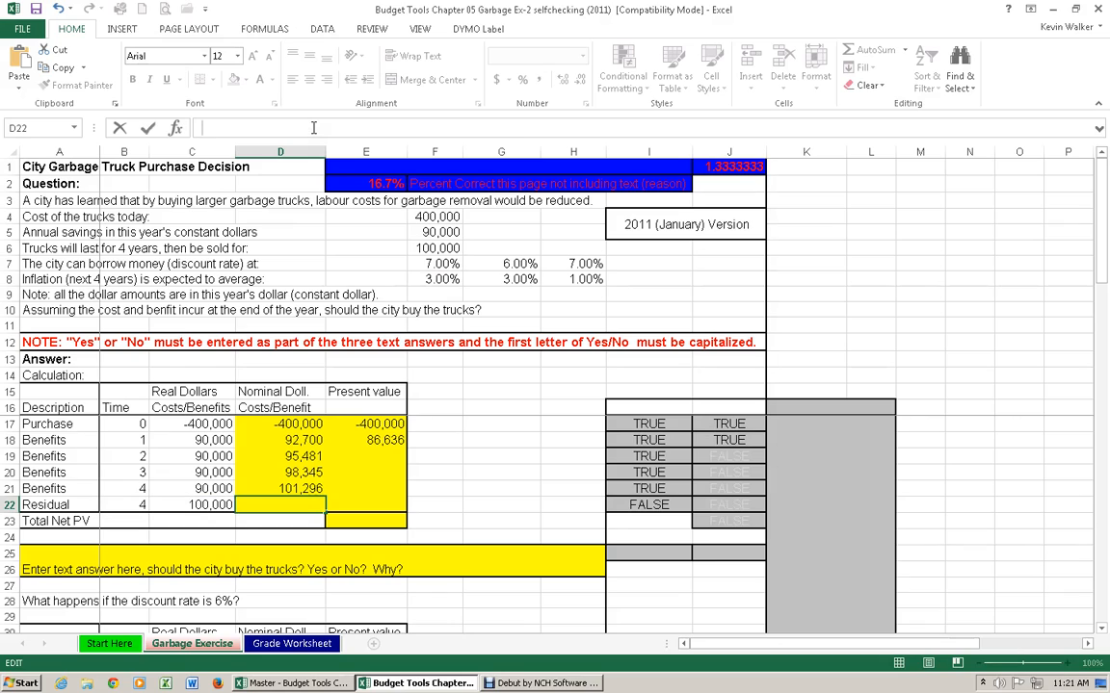
text(=)
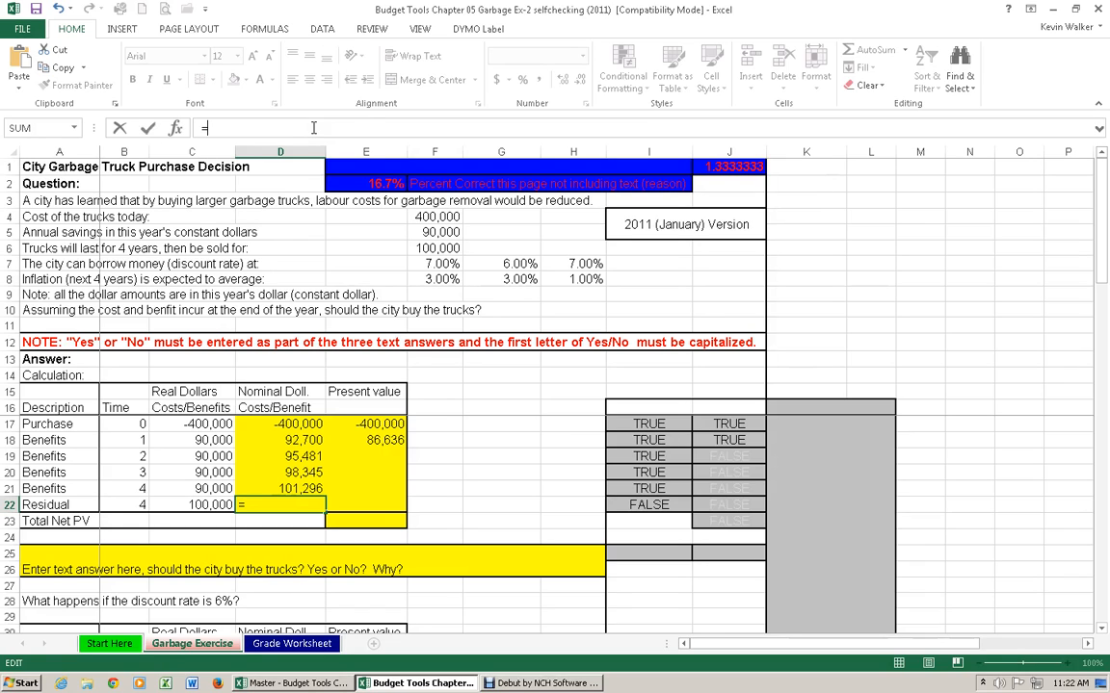
text(C22)
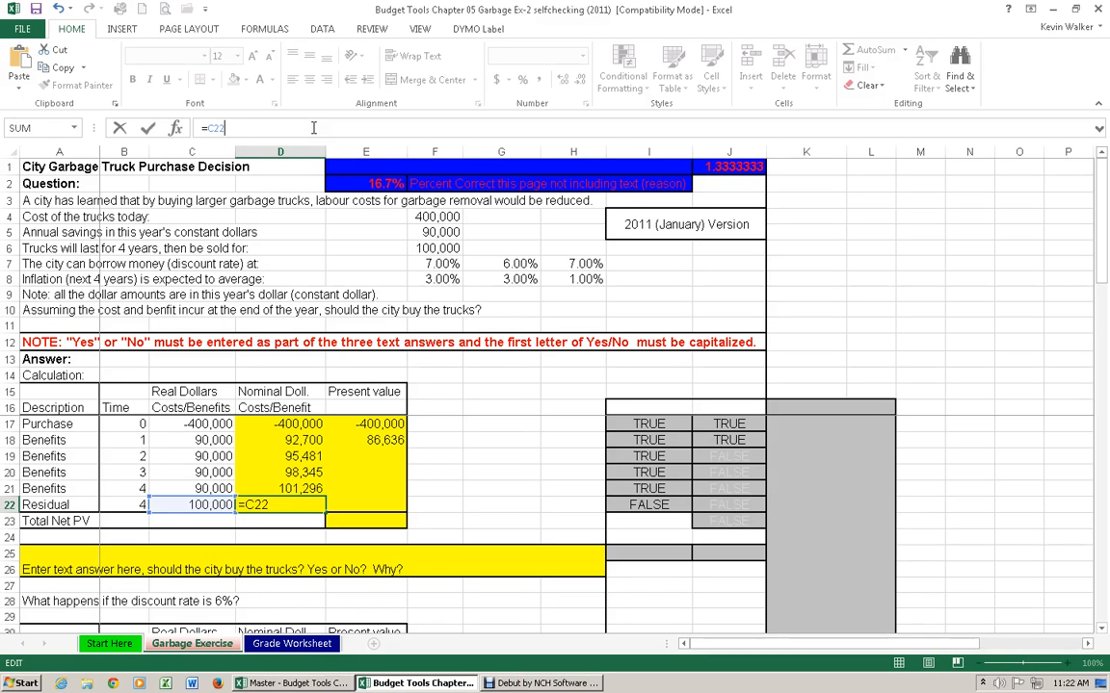
text(*(1+)
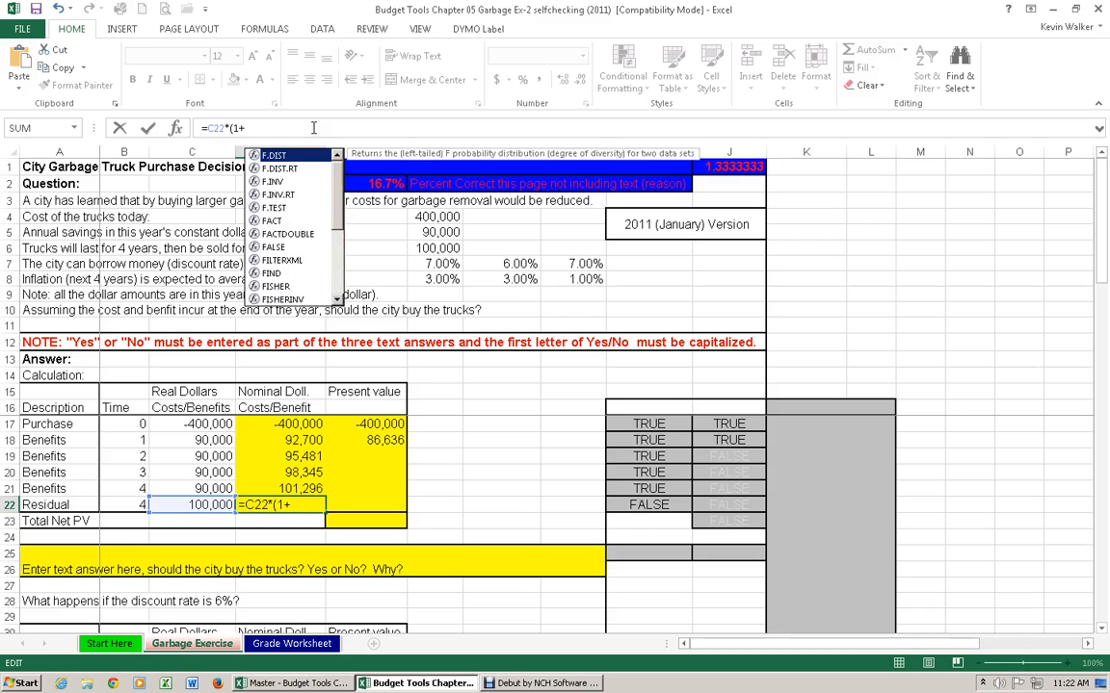
text(F8))
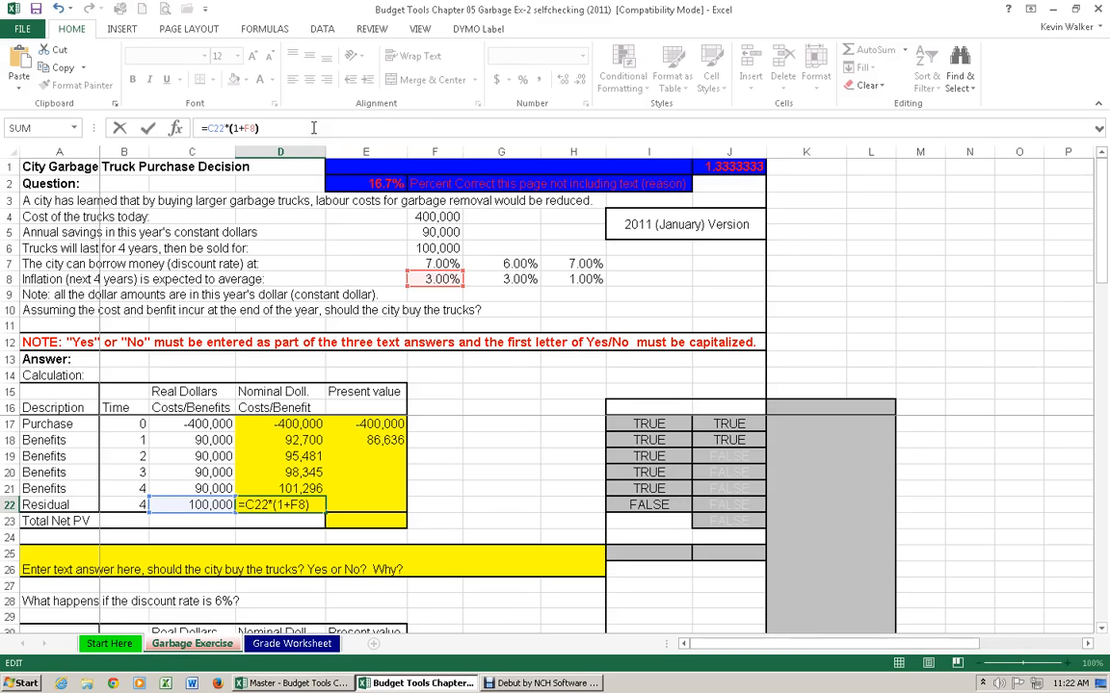
text(^C)
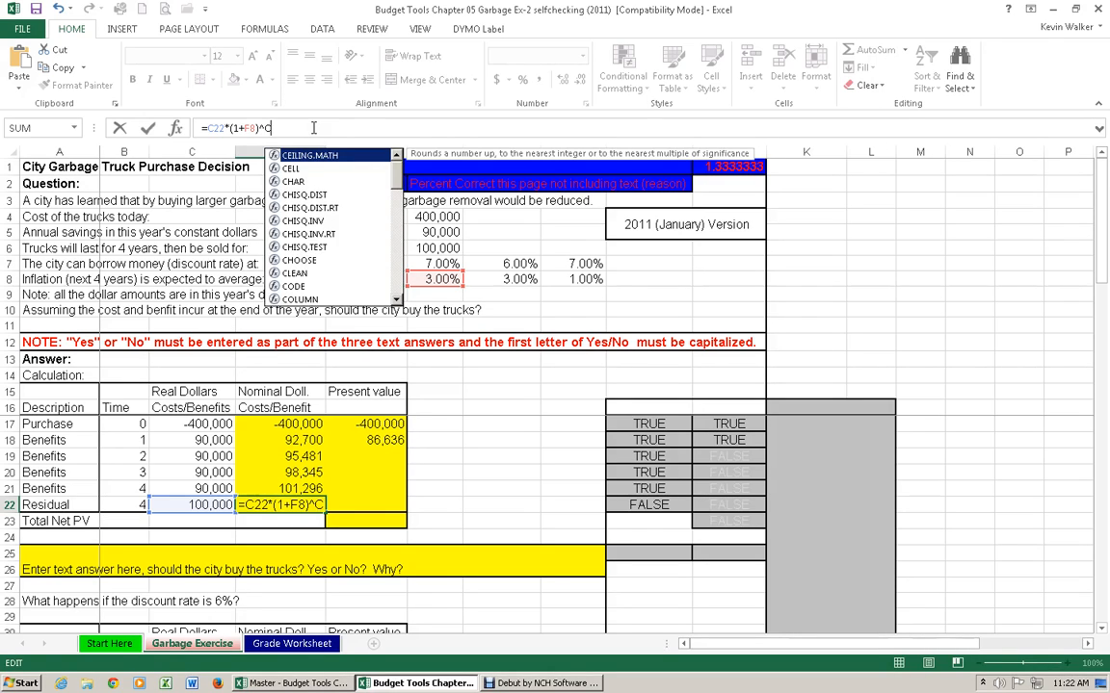
text(22)
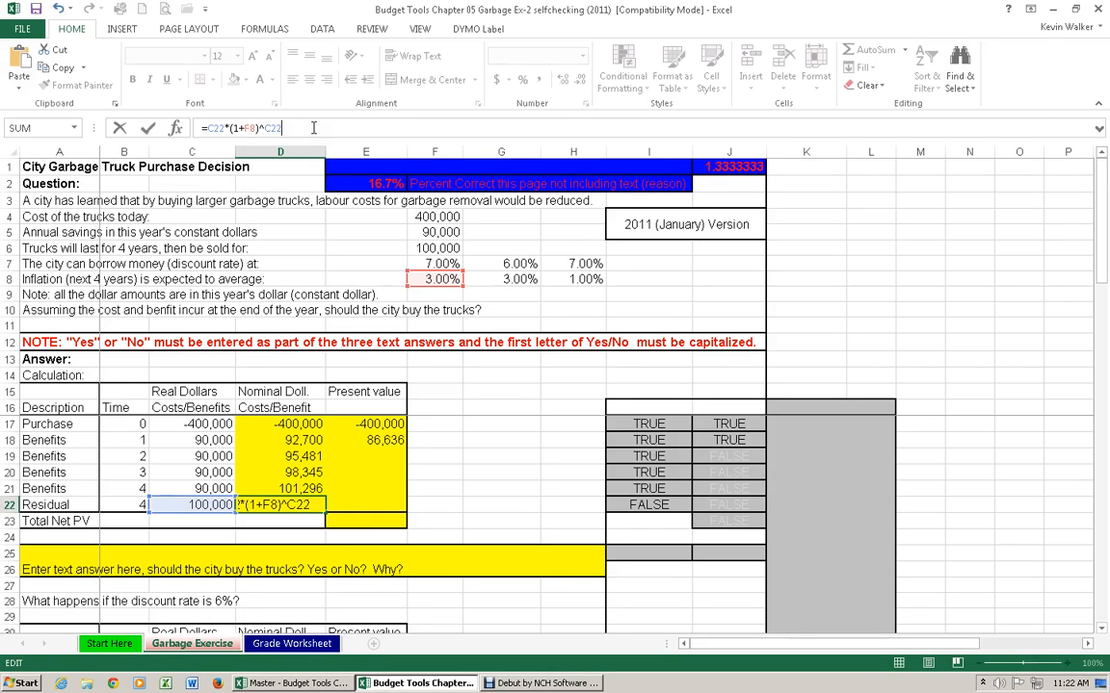
key(Return)
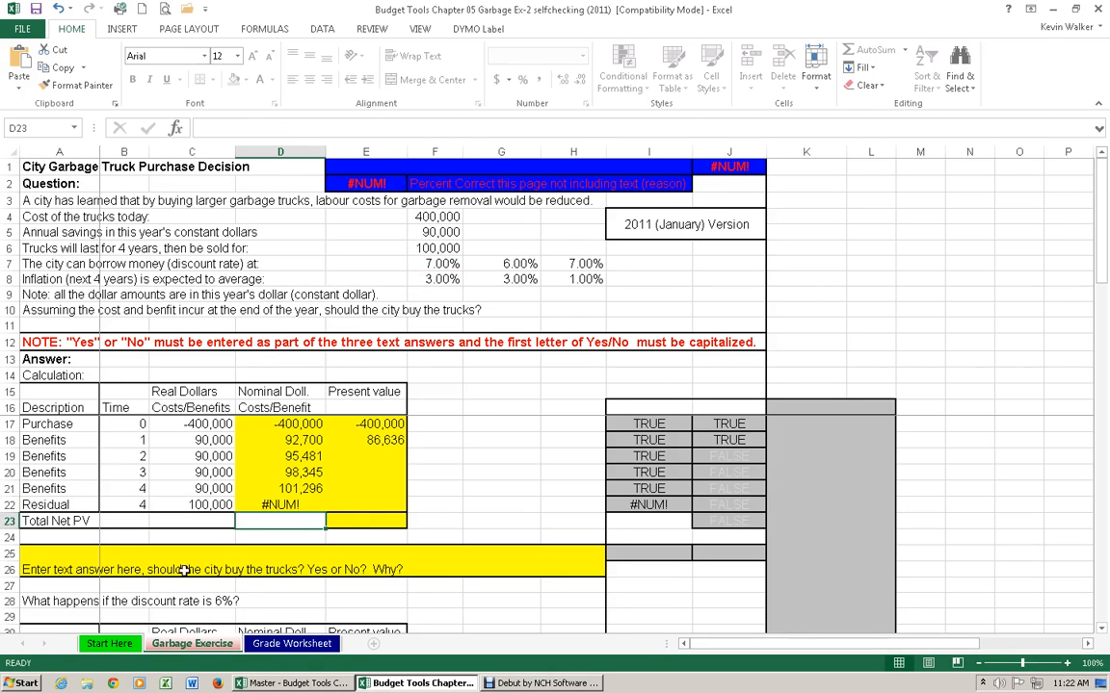
Correct the exponent in the residual's D22 formula to B22 so it reads =C22*(1+F8)^B22
click(289, 504)
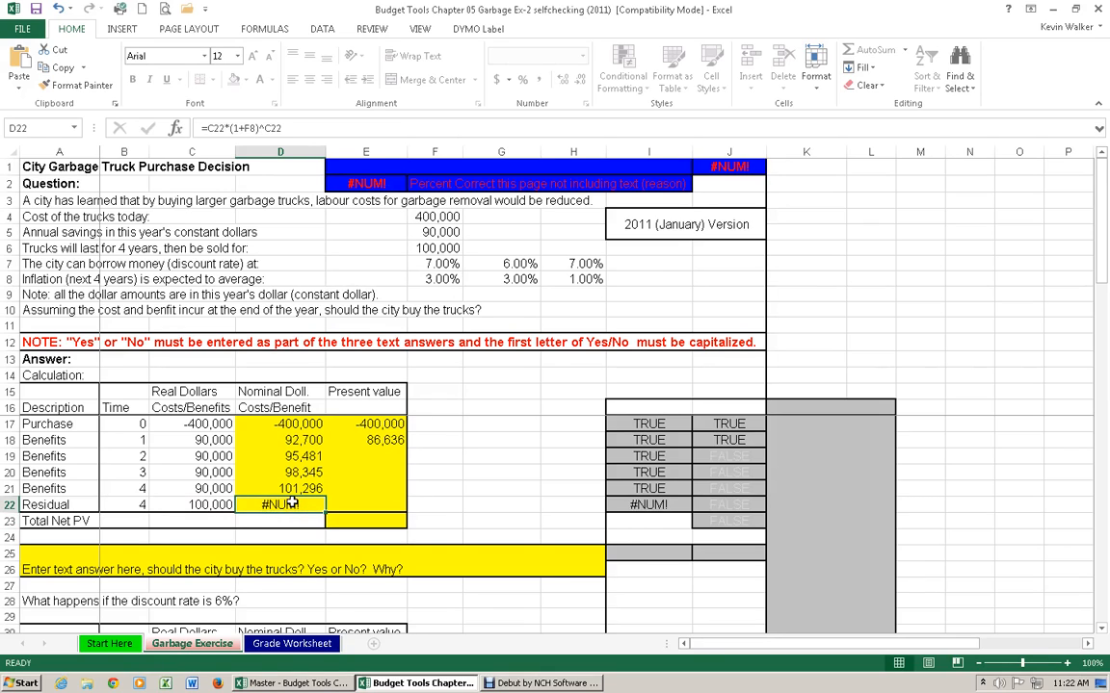
click(245, 127)
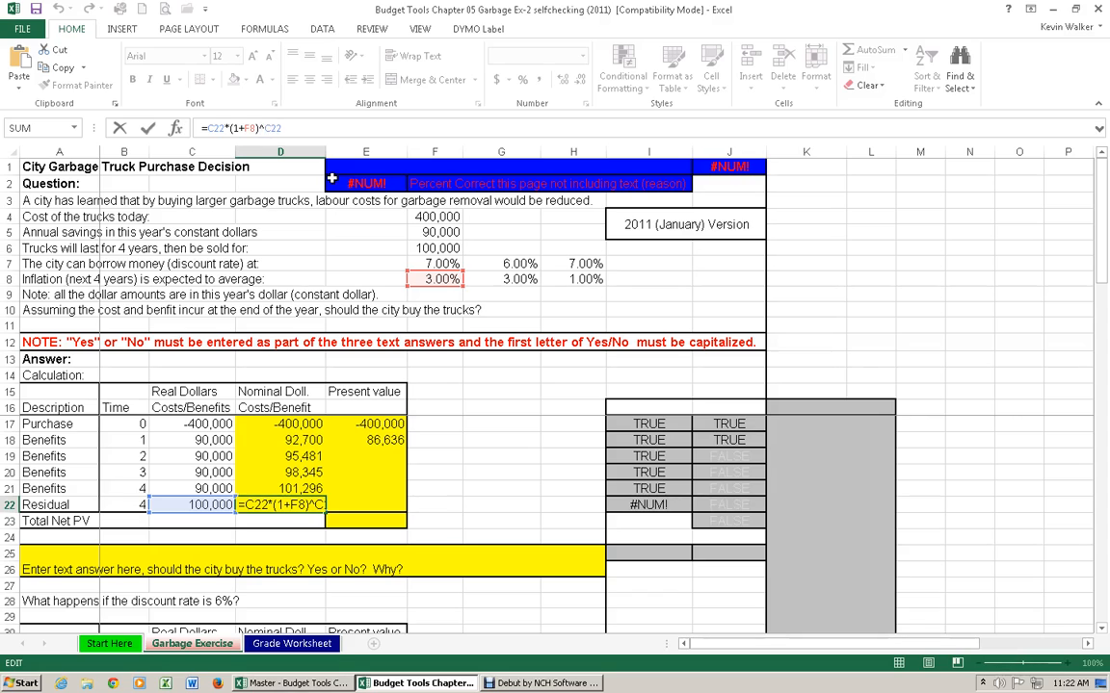
key(BackSpace)
key(BackSpace)
key(BackSpace)
text(B22)
key(Return)
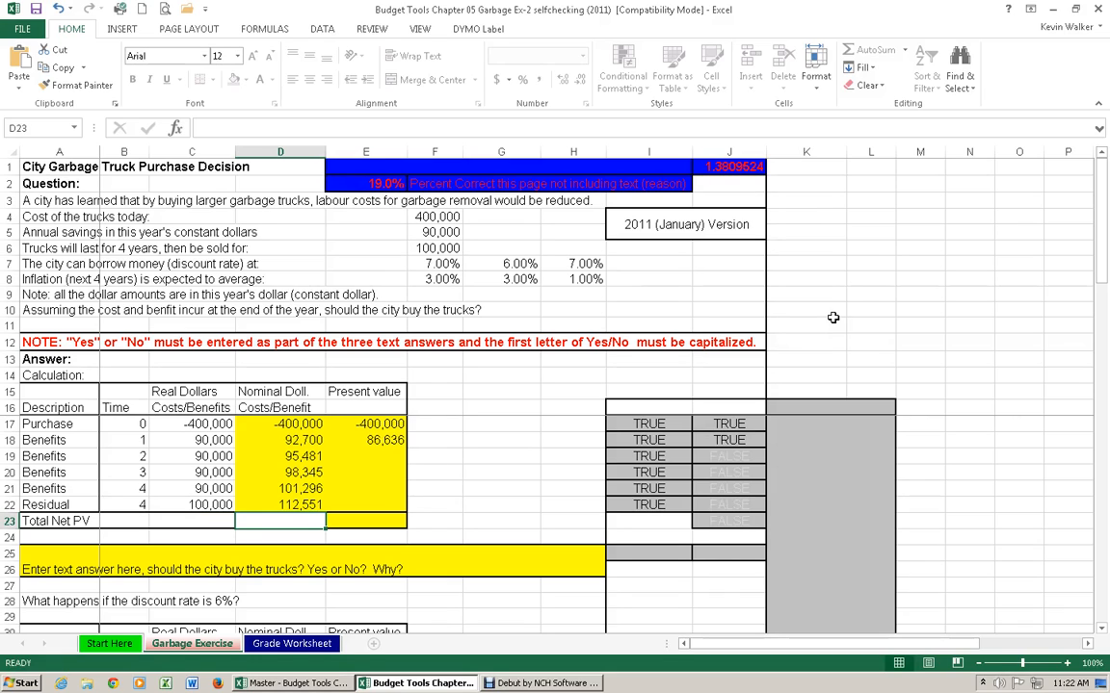
Review the residual's nominal value formula in D22 against its real-dollar amount in C22
click(311, 503)
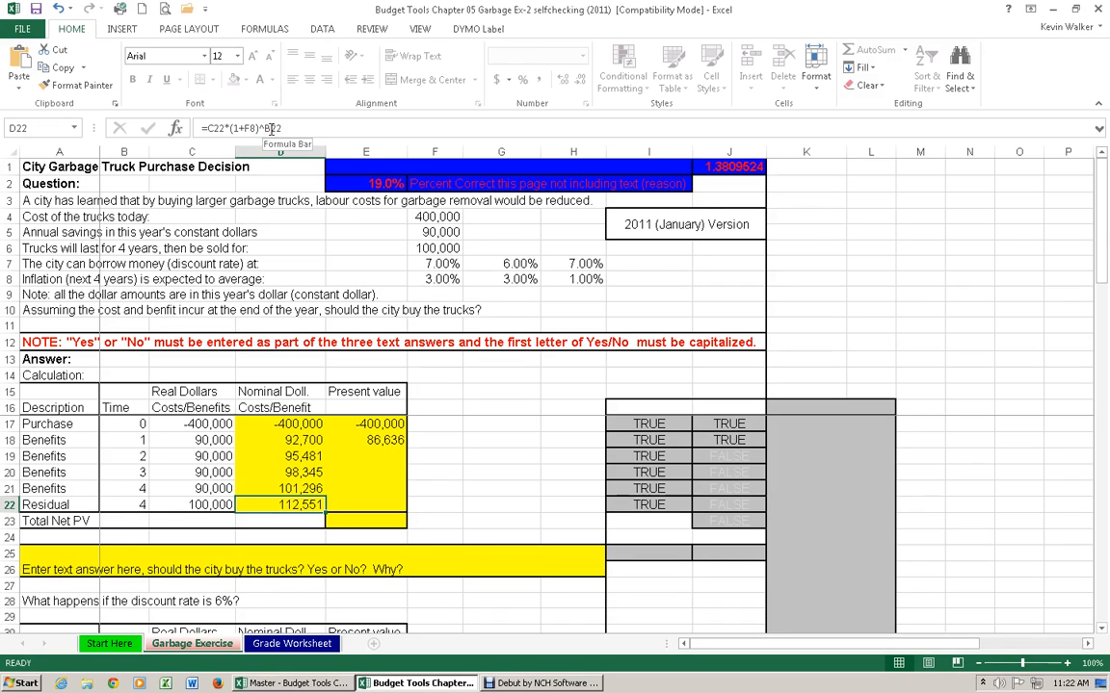
click(214, 508)
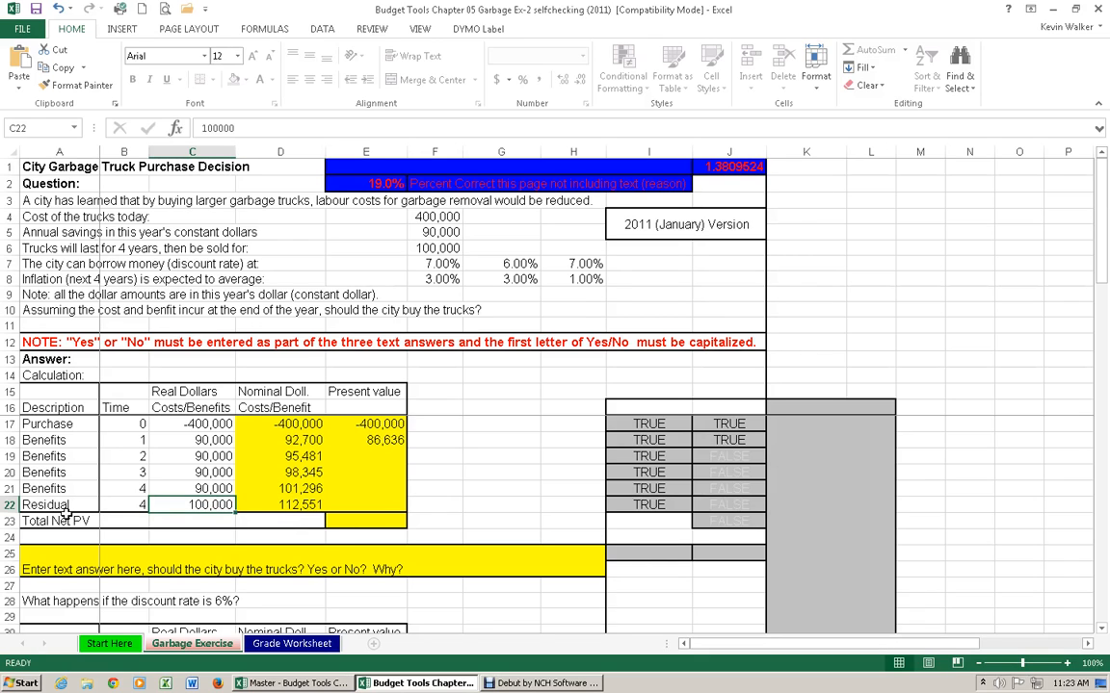
click(291, 507)
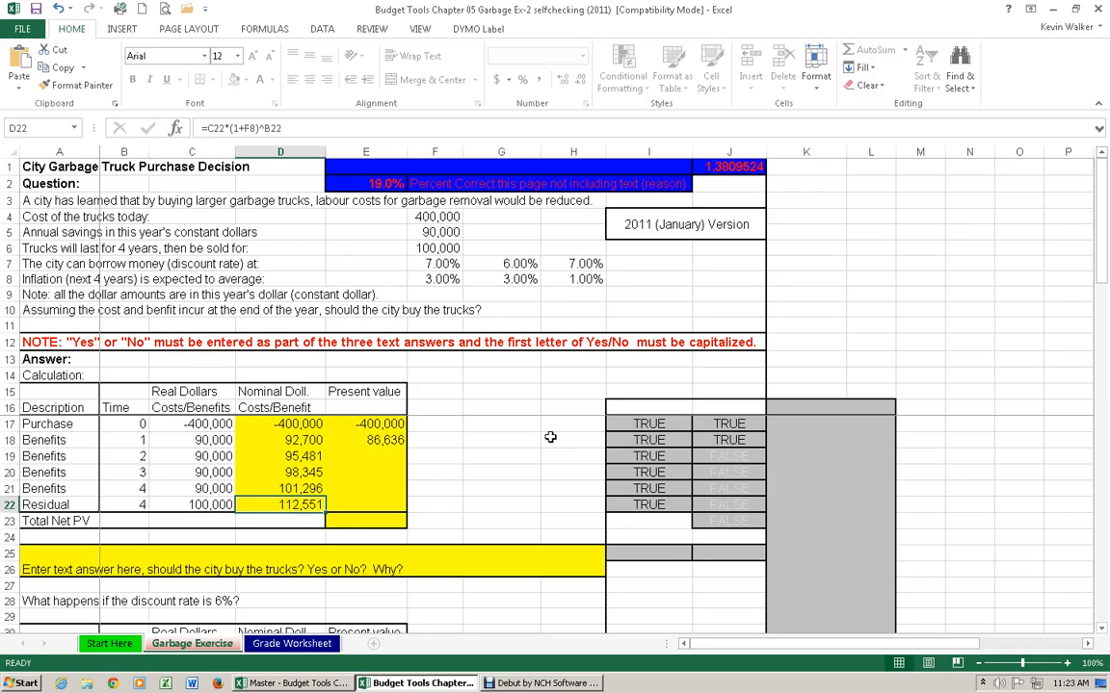
click(522, 470)
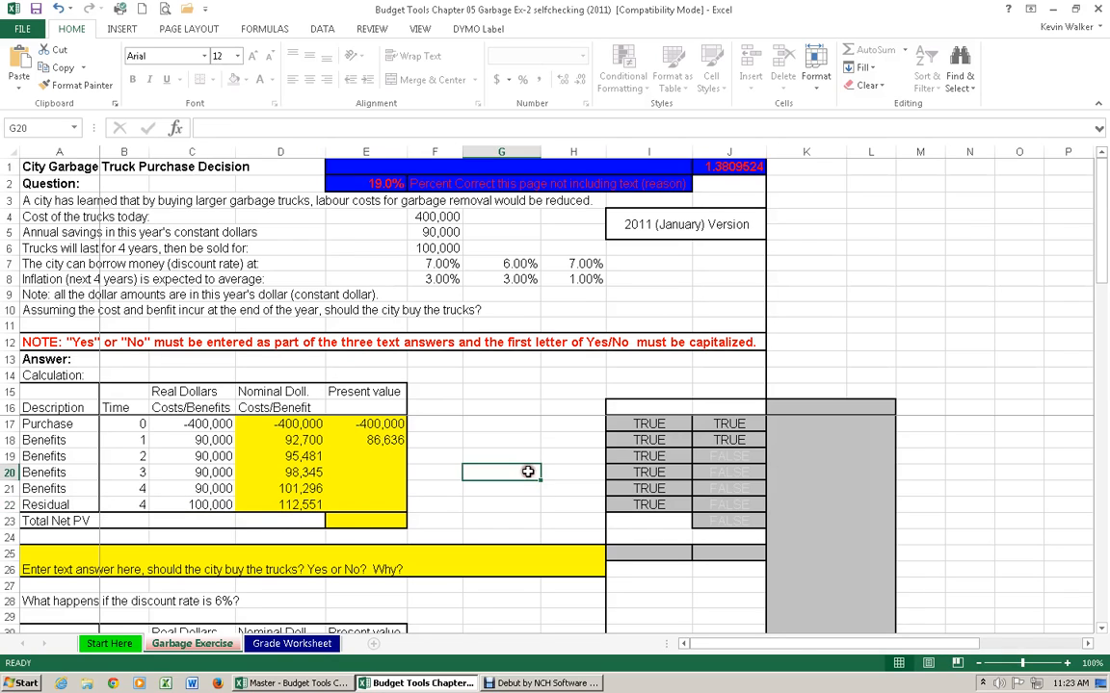
Calculate the time 2 benefit's present value in E19 with =D19/(1+F7)^B19, accepting the suggested formula correction
click(371, 456)
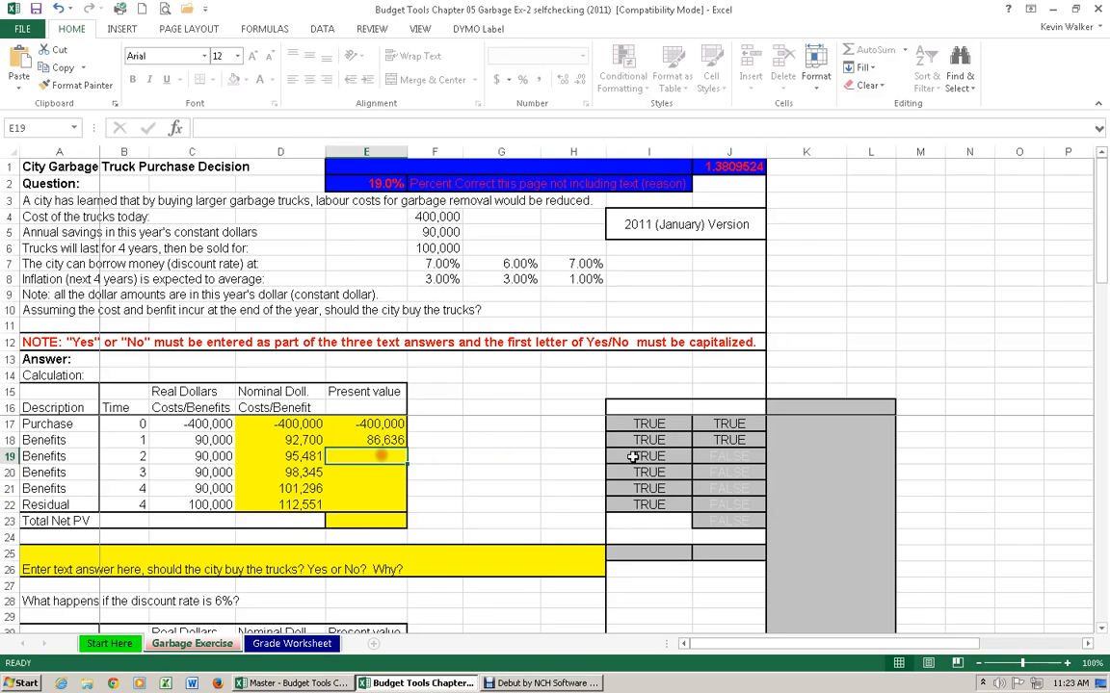
key(alt+Tab)
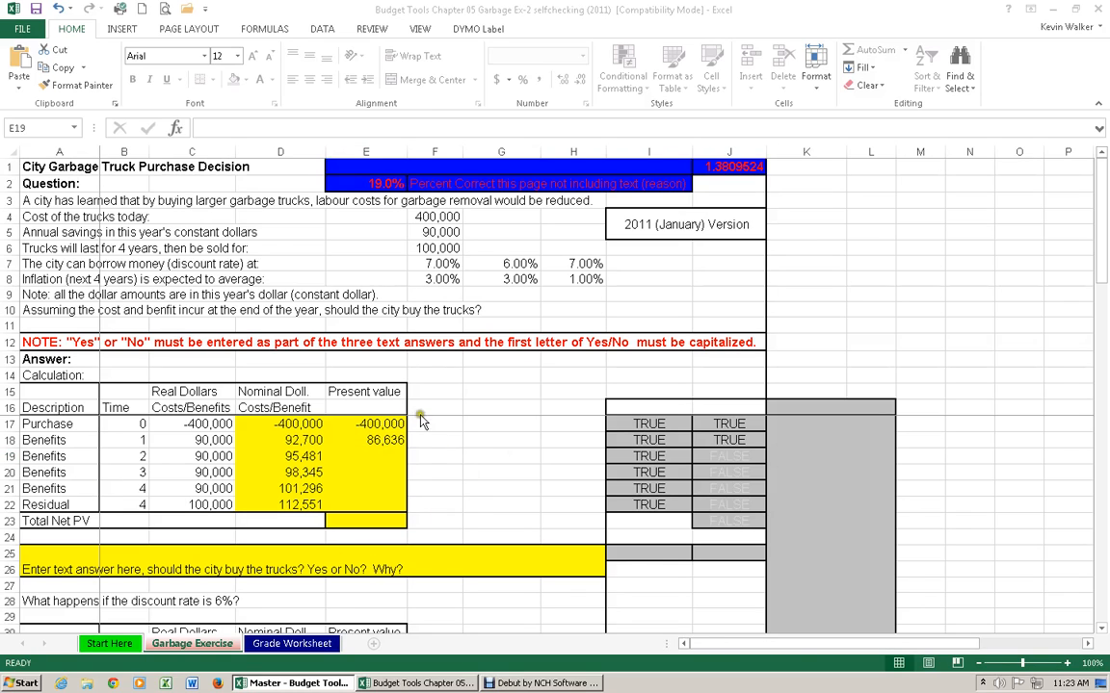
click(382, 463)
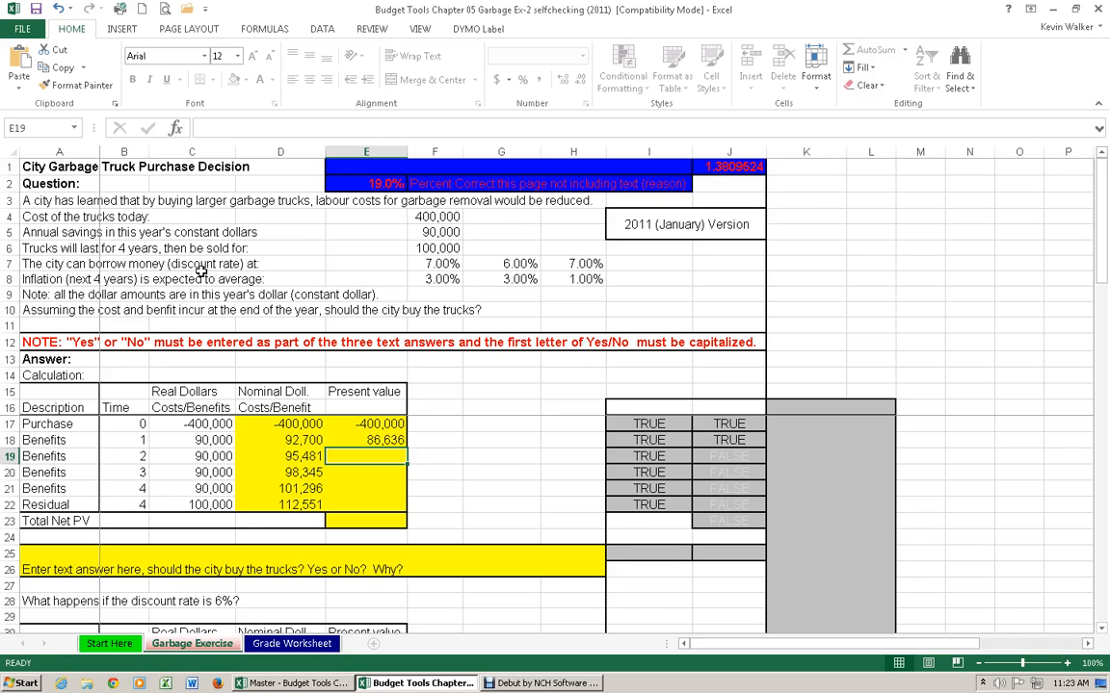
click(439, 265)
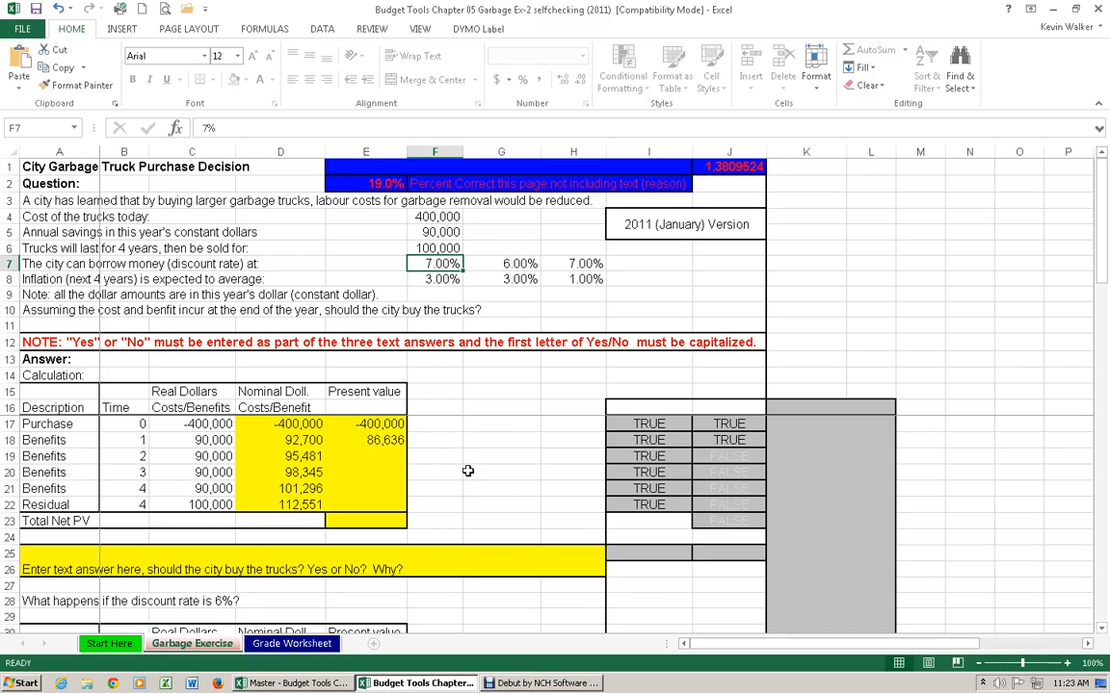
click(383, 456)
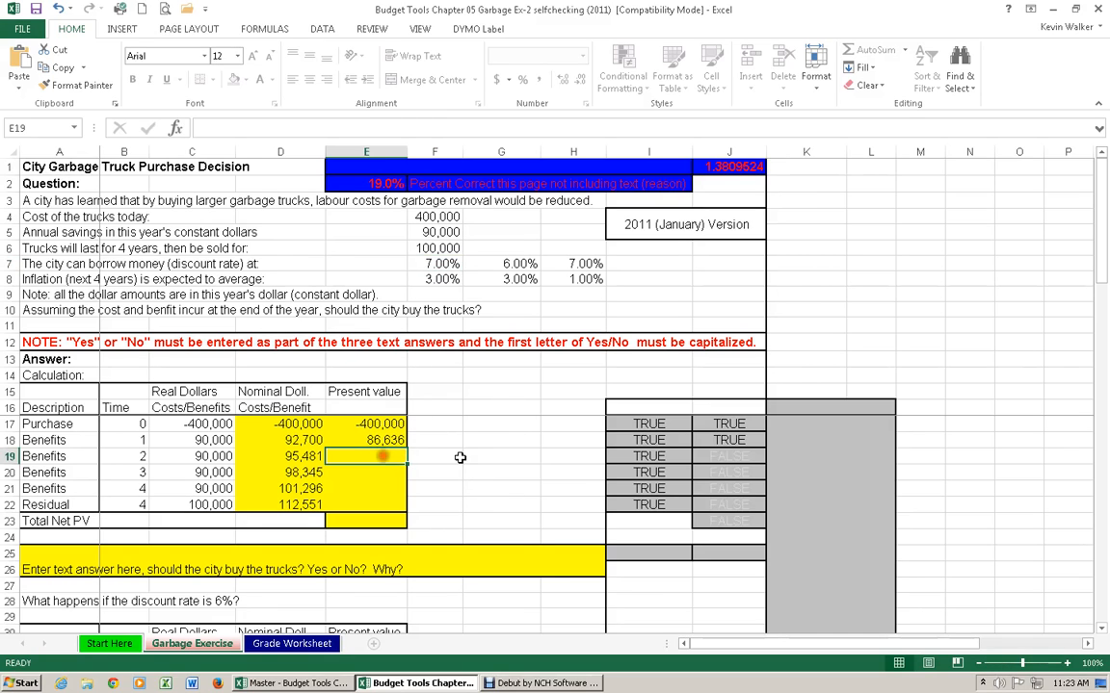
click(224, 129)
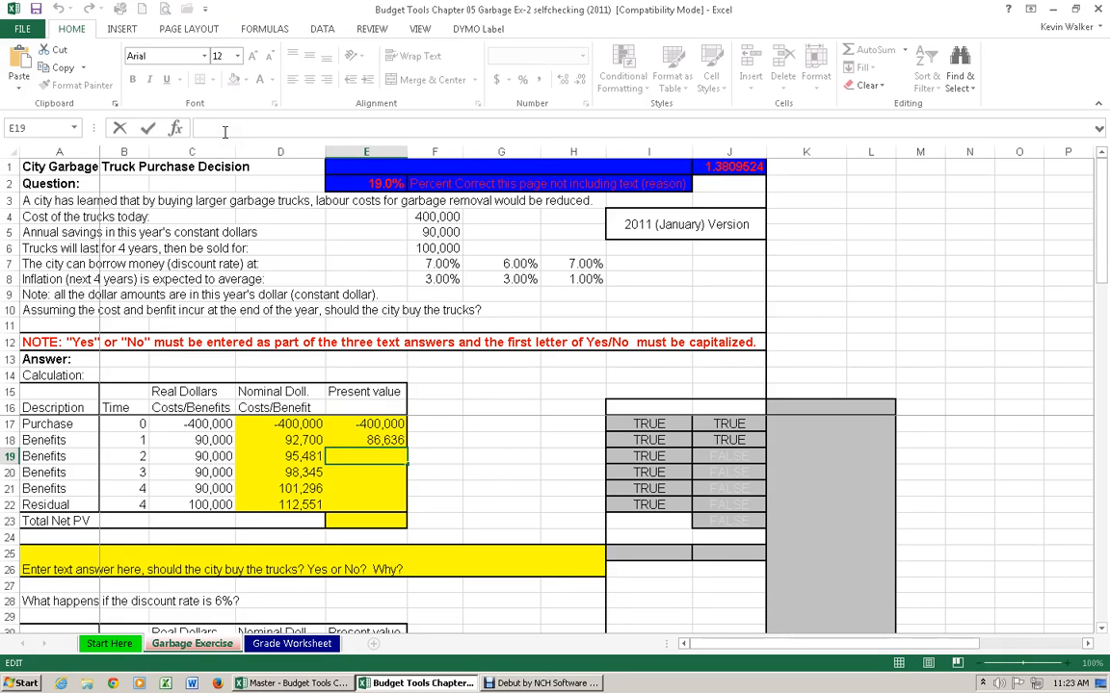
text(=)
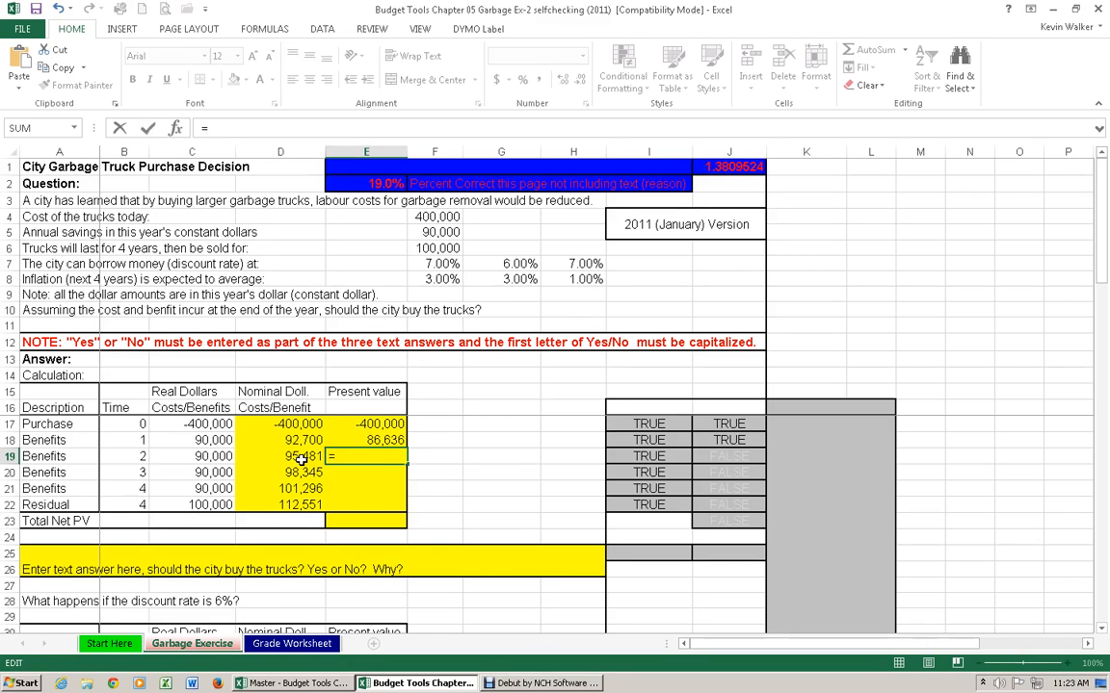
click(298, 459)
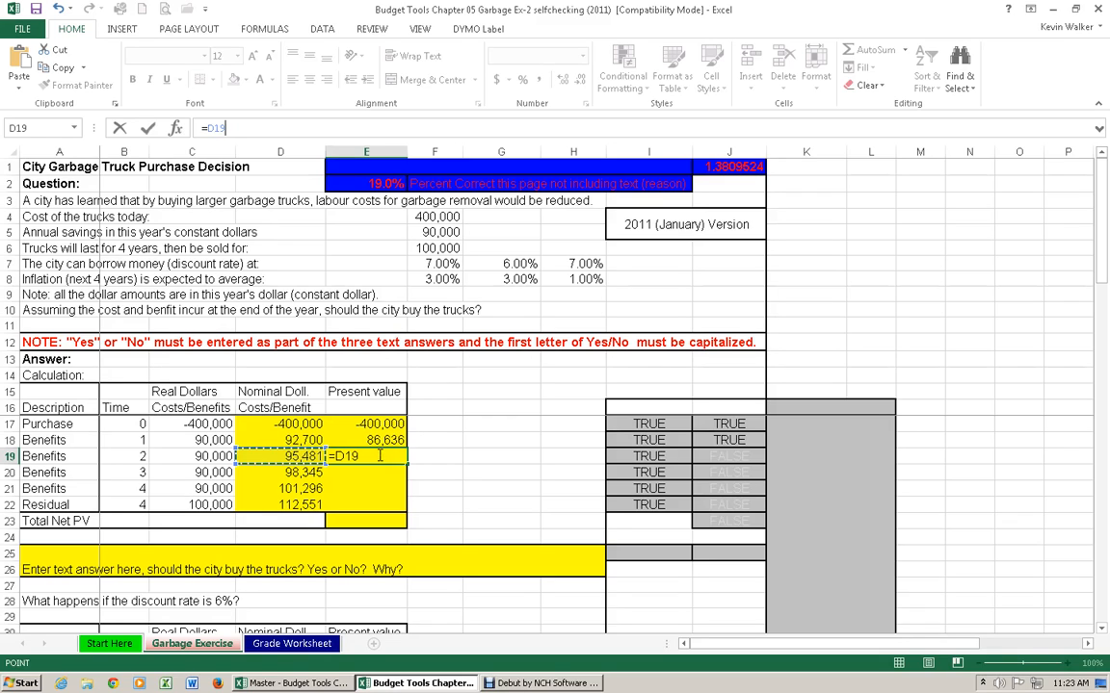
click(380, 456)
text(/)
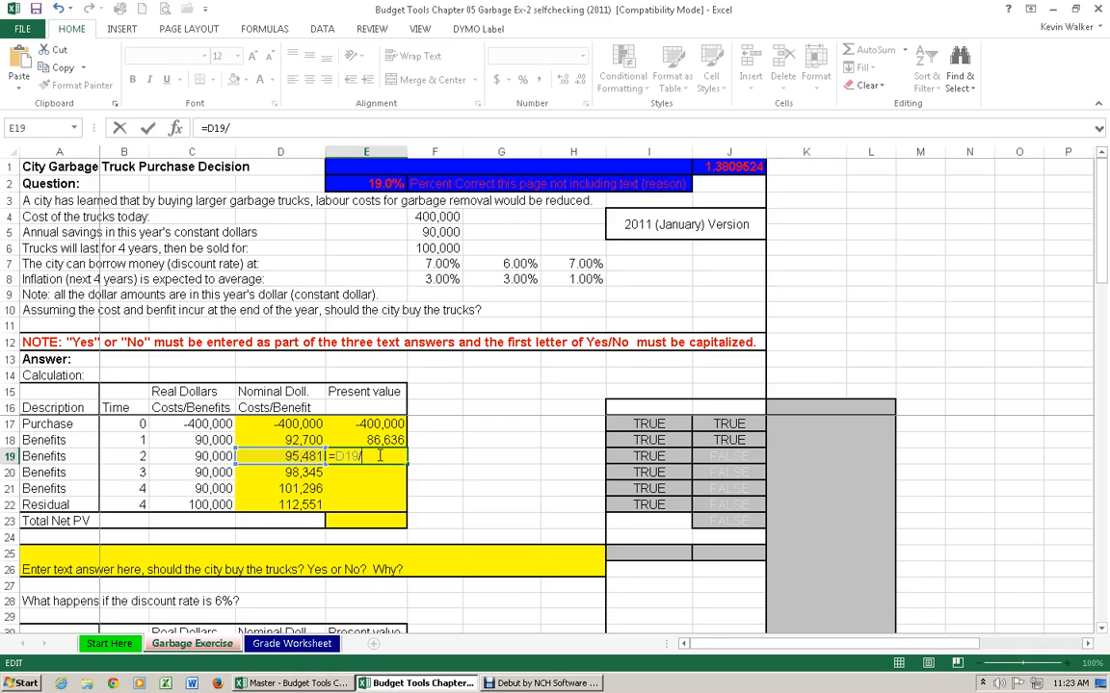
text((1+)
click(446, 264)
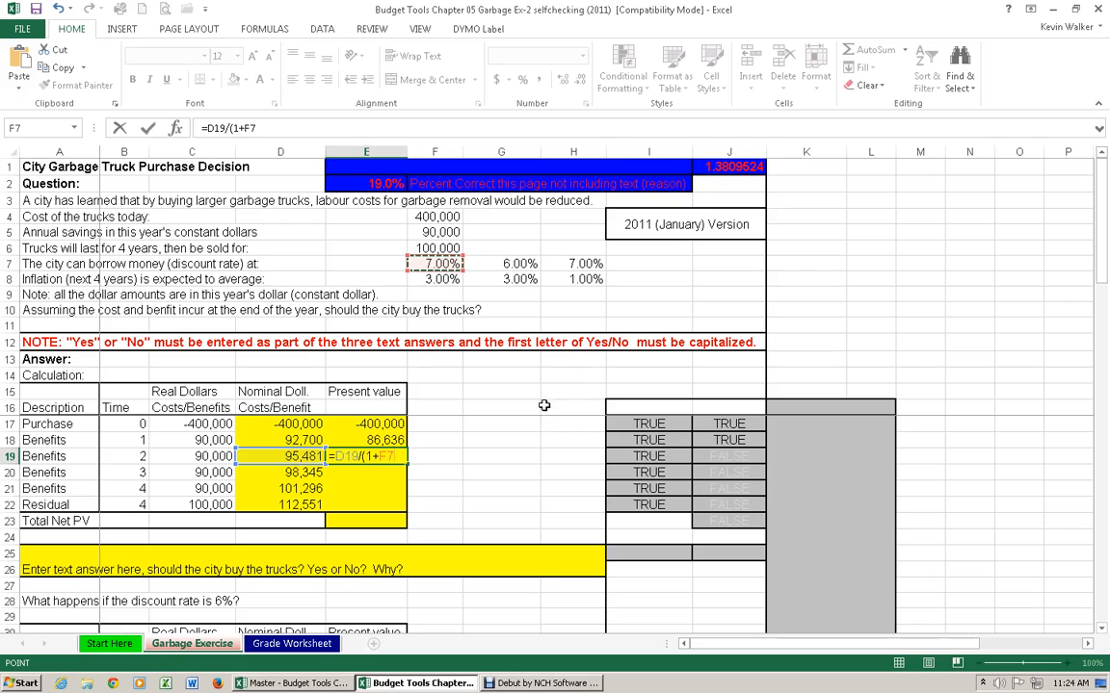
text()^)
click(141, 457)
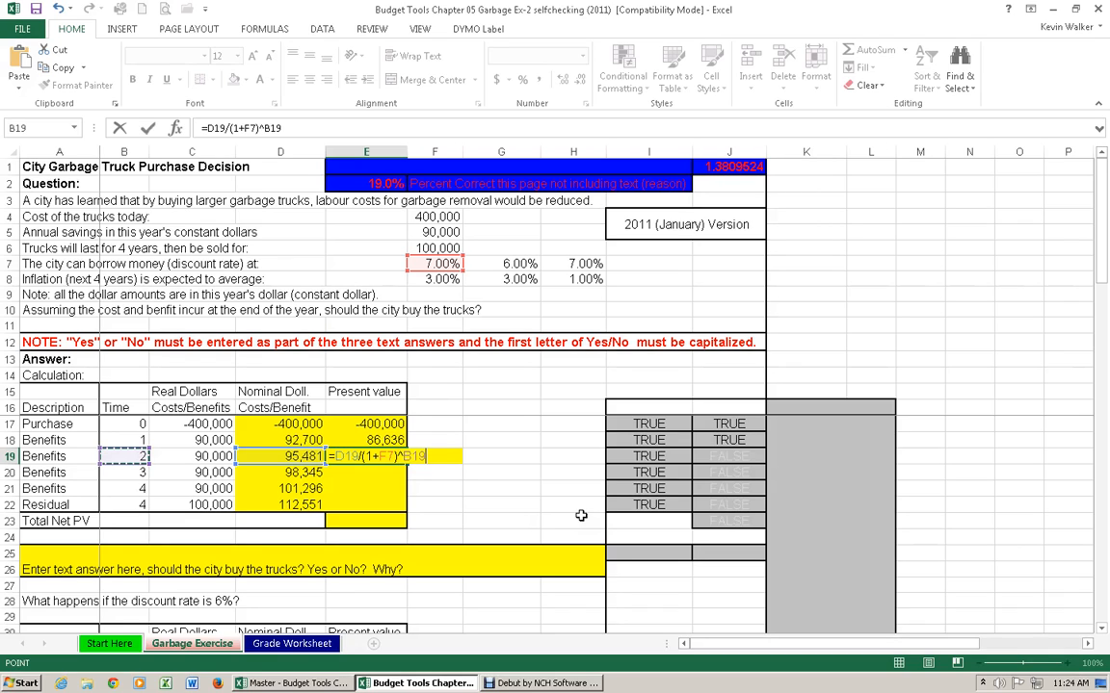
key(Return)
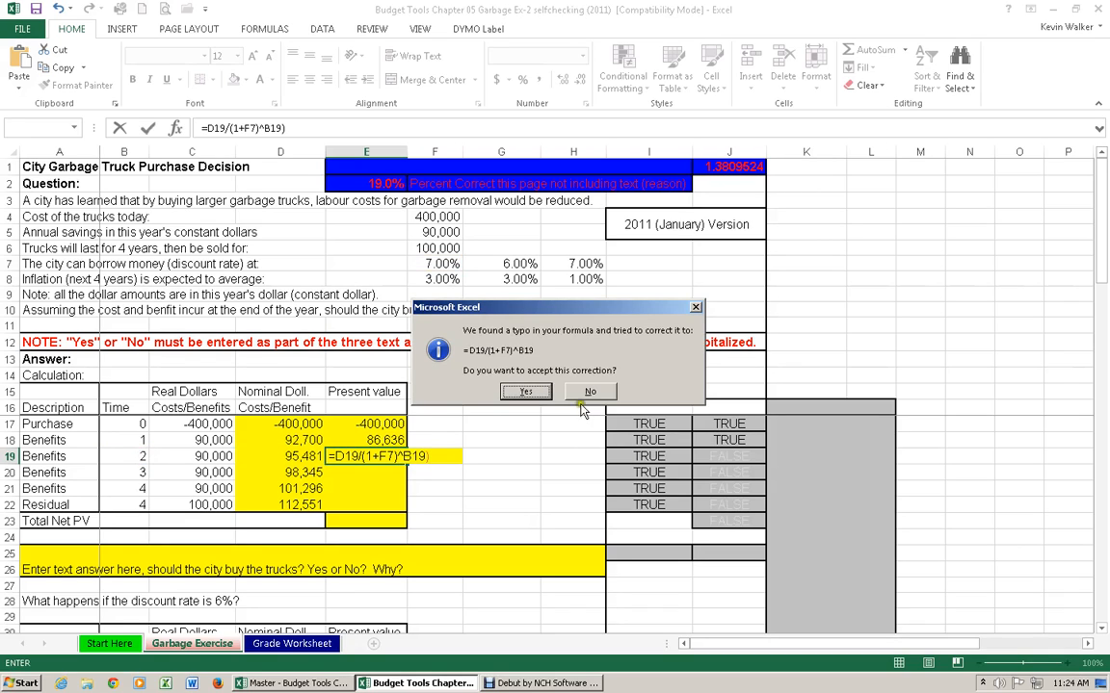
click(526, 391)
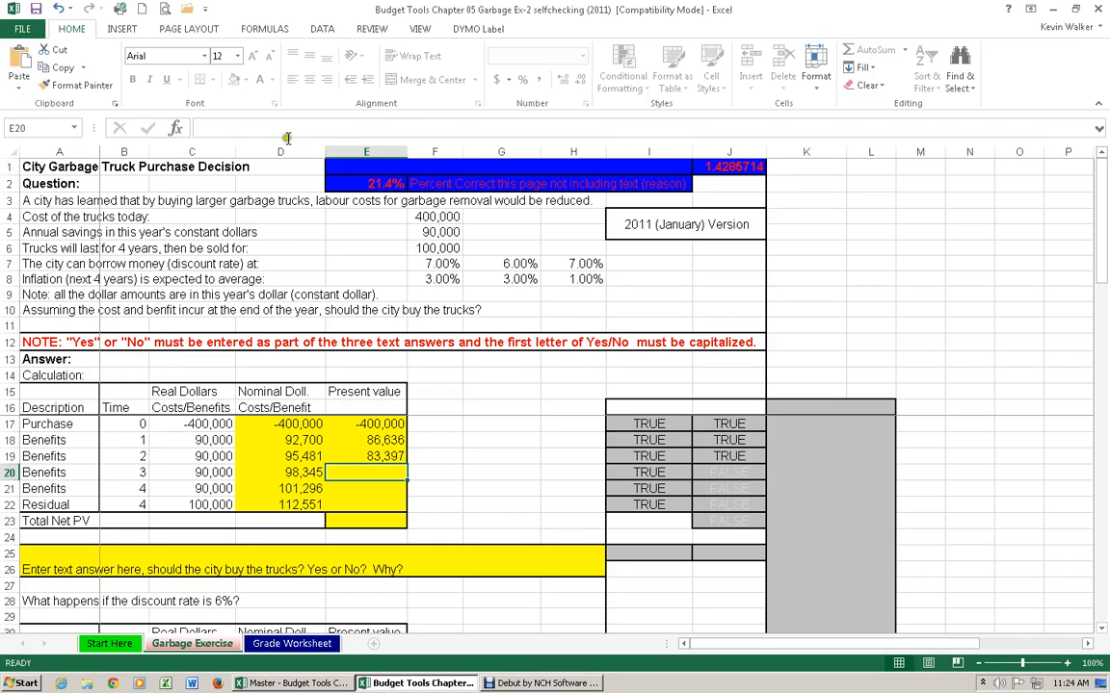
Calculate the time 3 benefit's present value in E20 with +D20/(1+F7)^B20
click(235, 127)
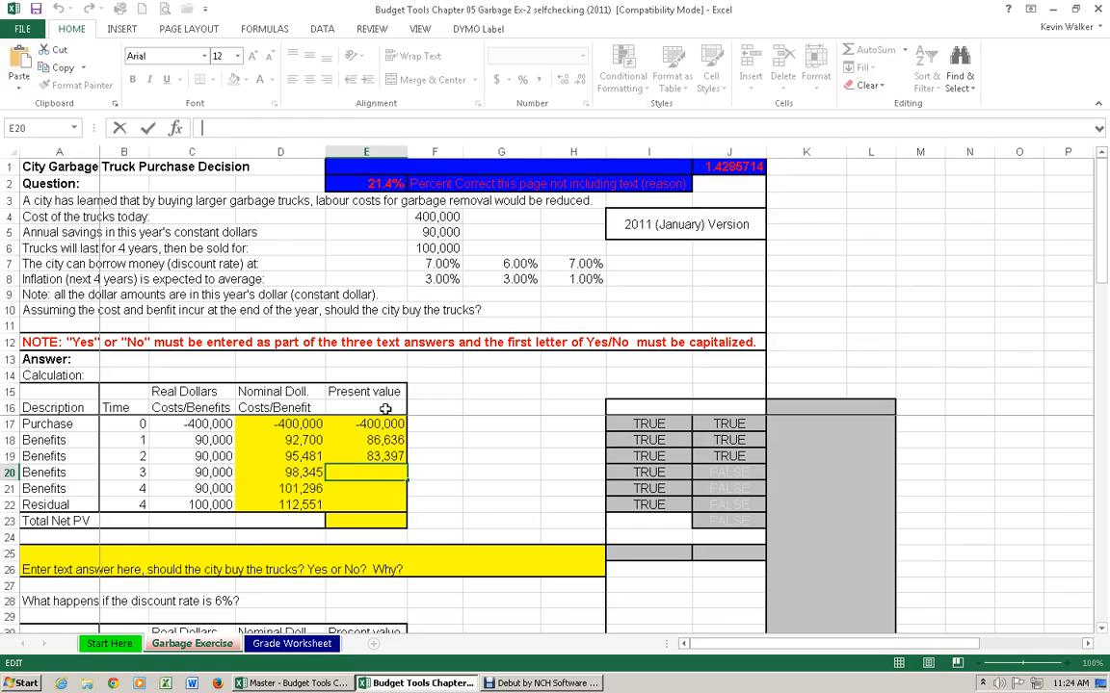
text(+)
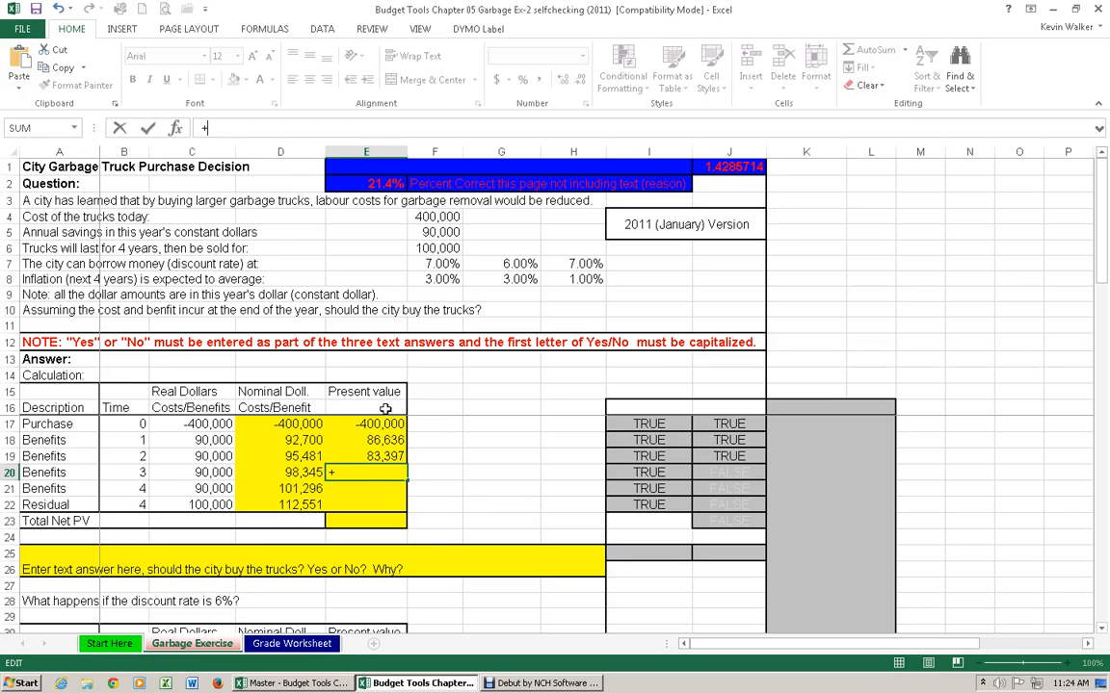
click(298, 472)
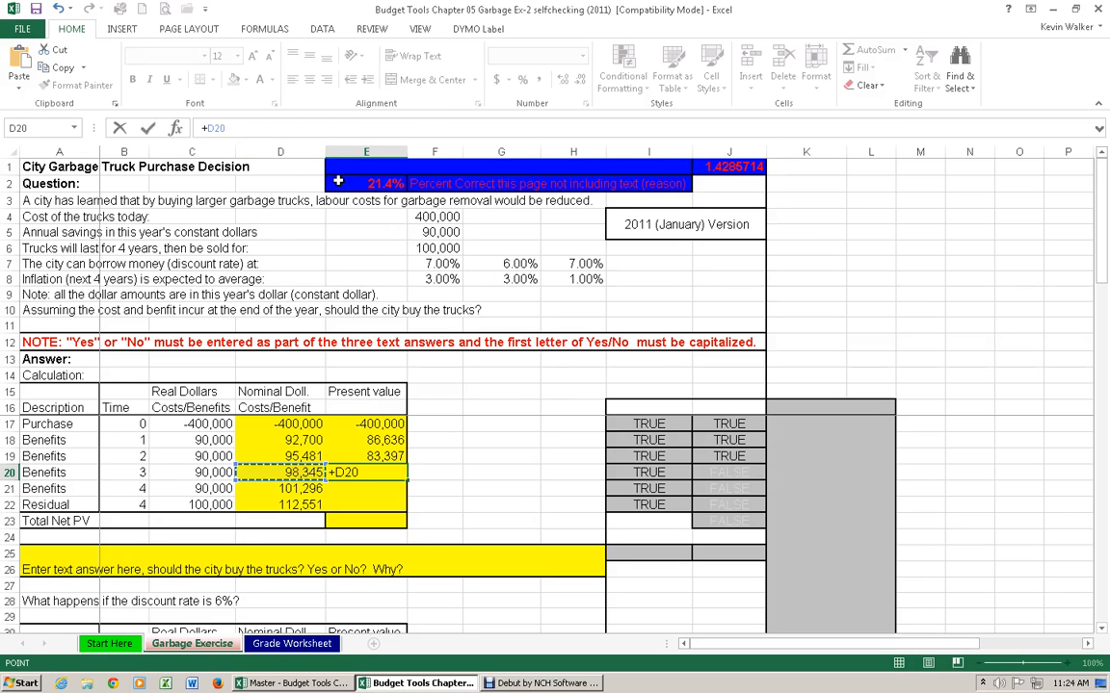
text(/)
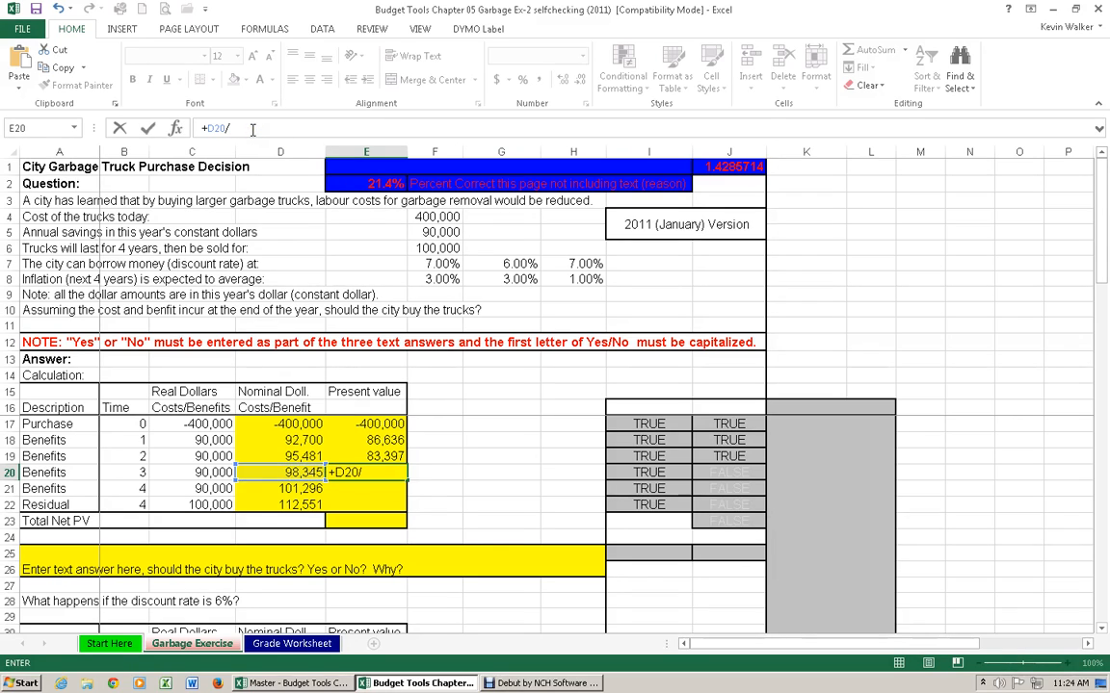
text((1+)
click(439, 263)
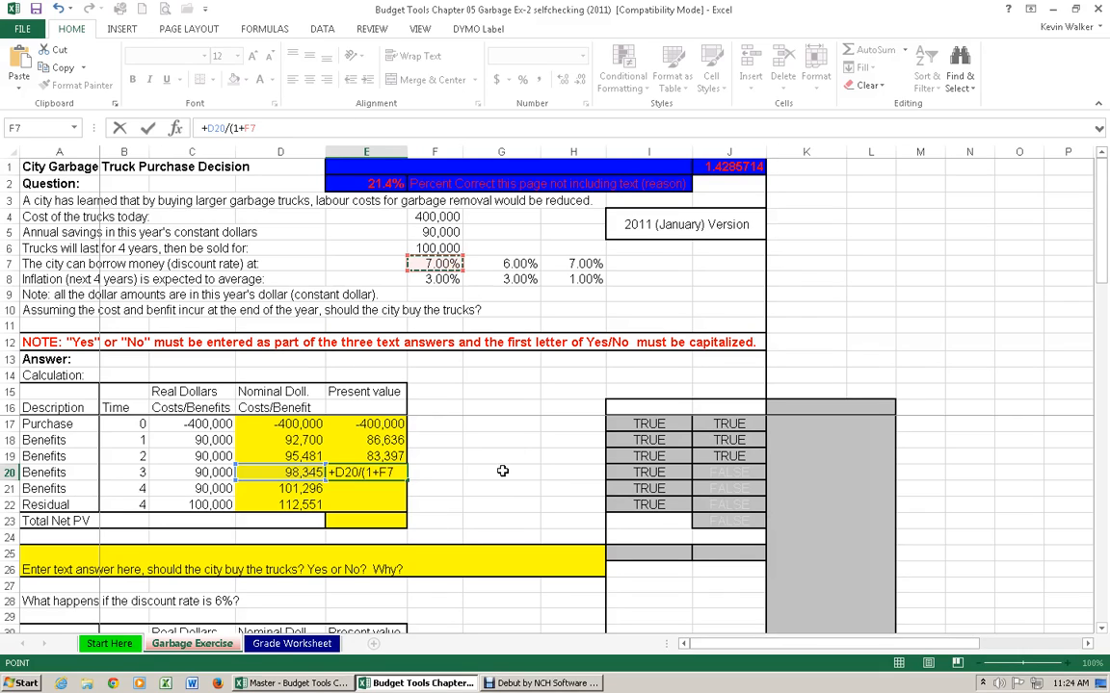
text())
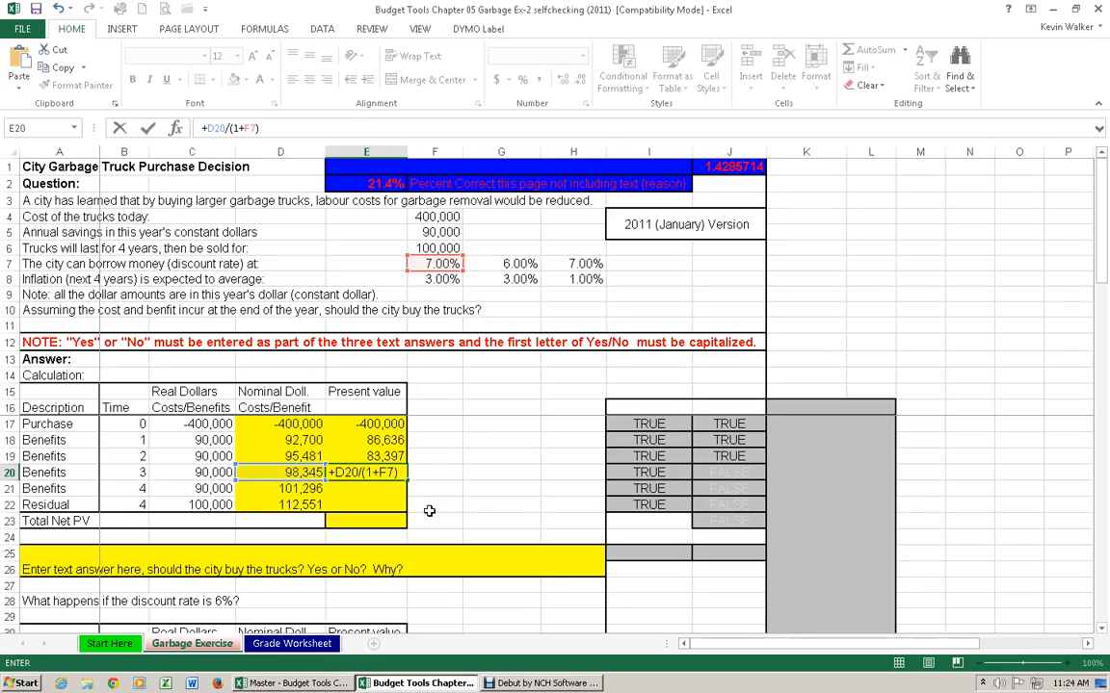
text(^)
key(F2)
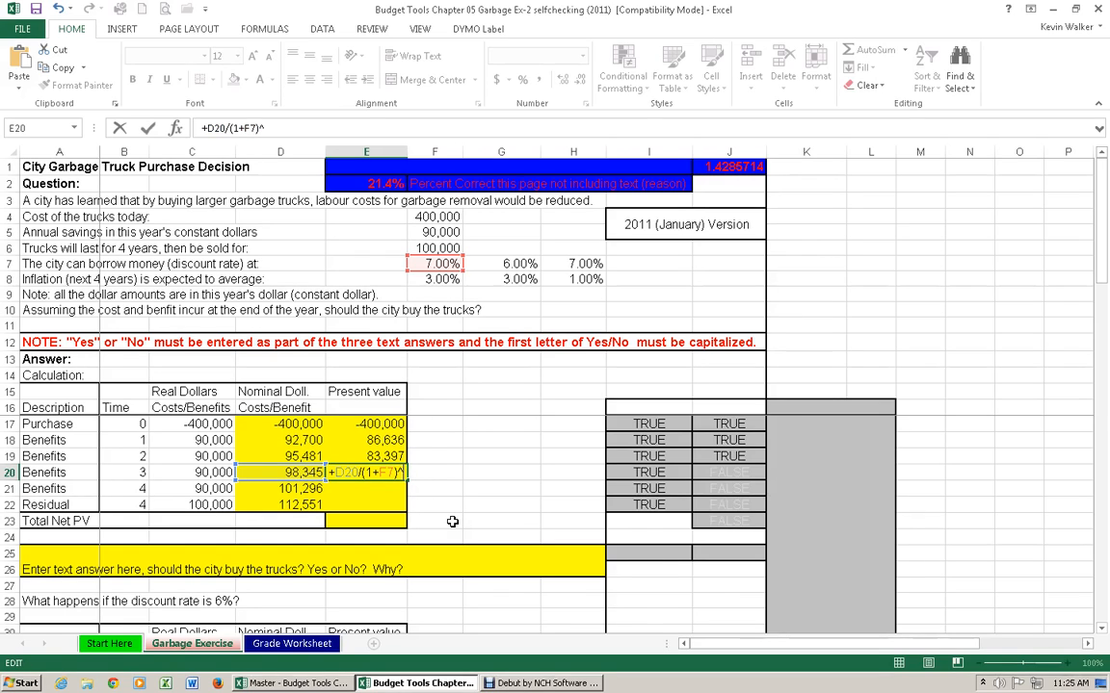
click(126, 472)
key(Return)
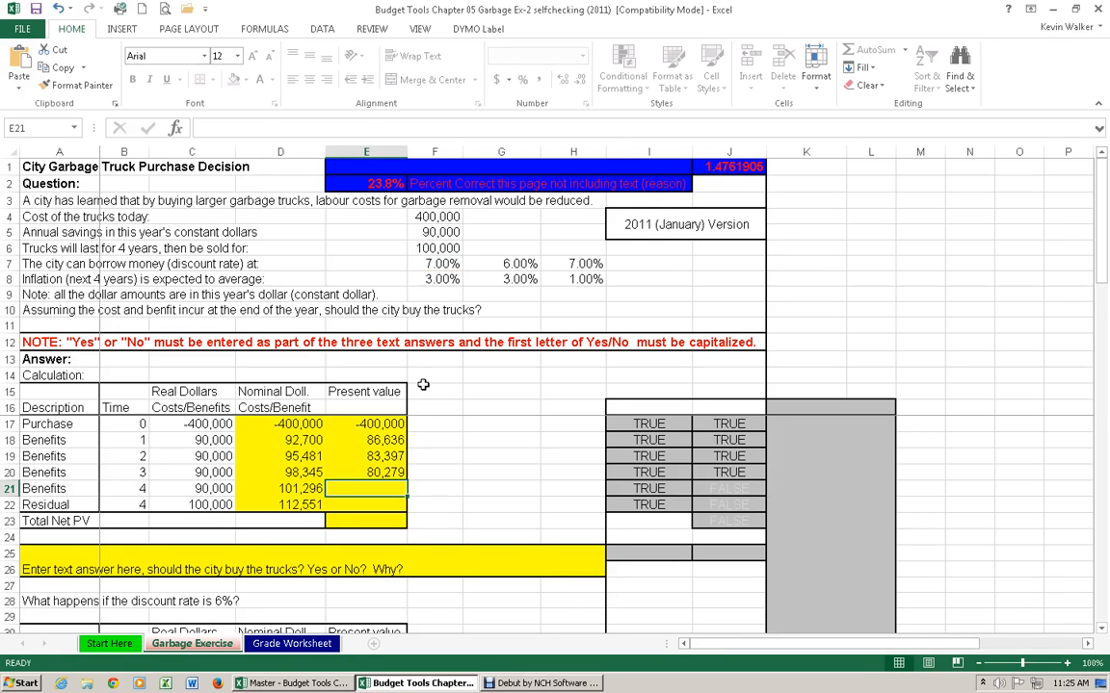
Calculate the time 4 benefit's present value in E21 with =D21/(1+F7)^B21
click(235, 131)
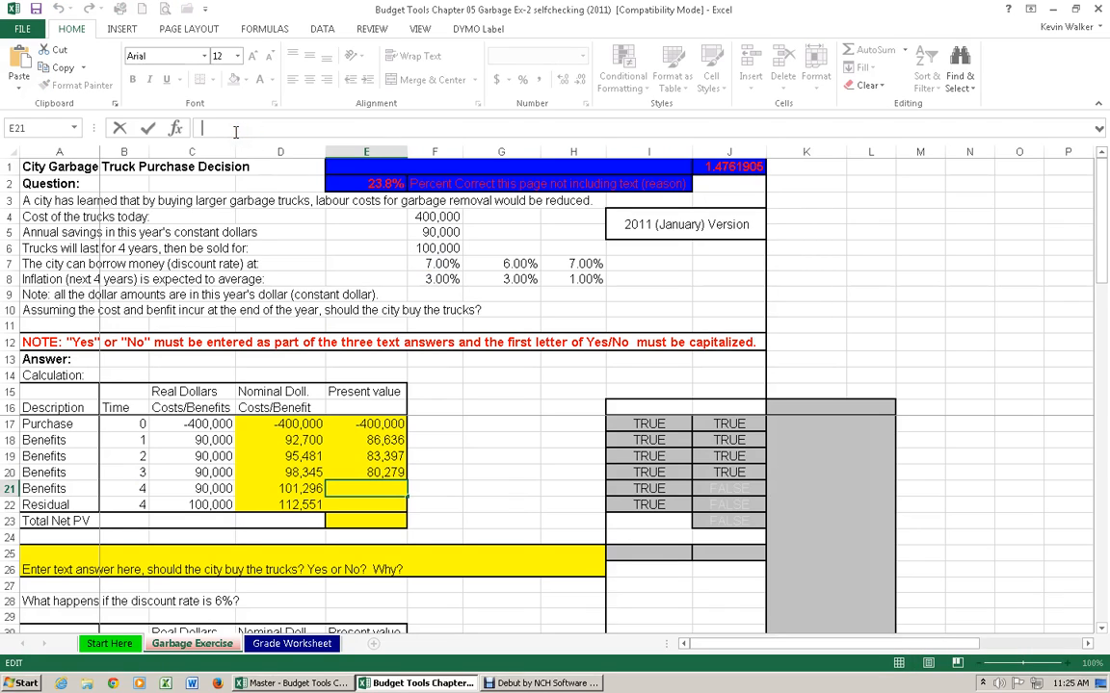
text(=)
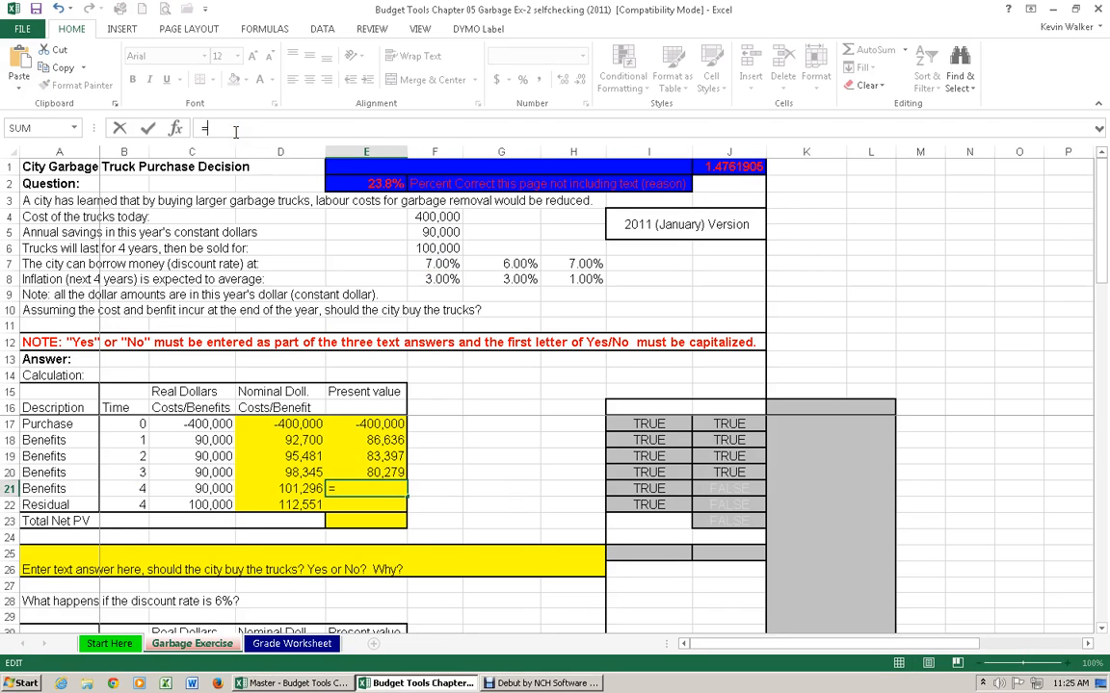
click(288, 489)
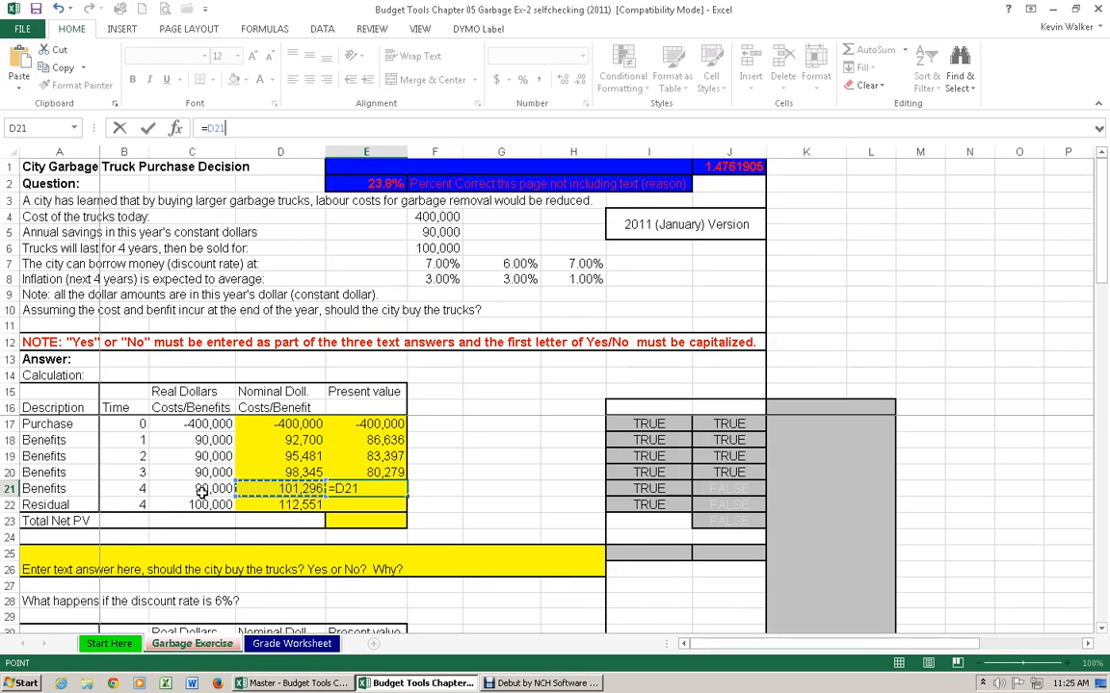
click(368, 489)
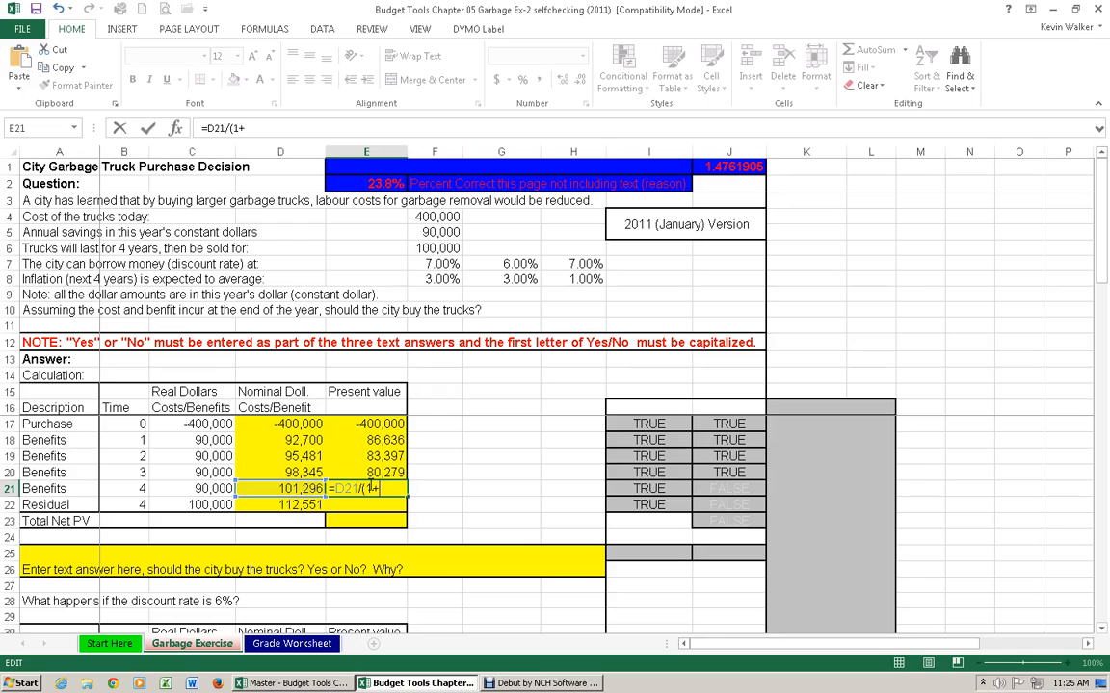
click(437, 264)
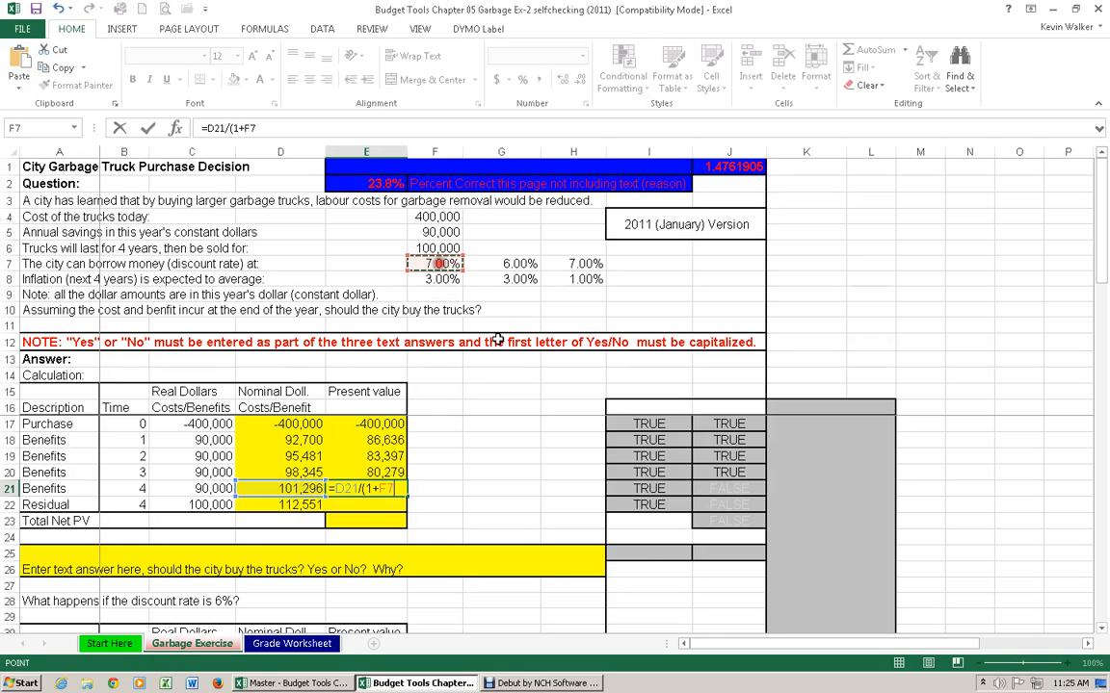
text()^)
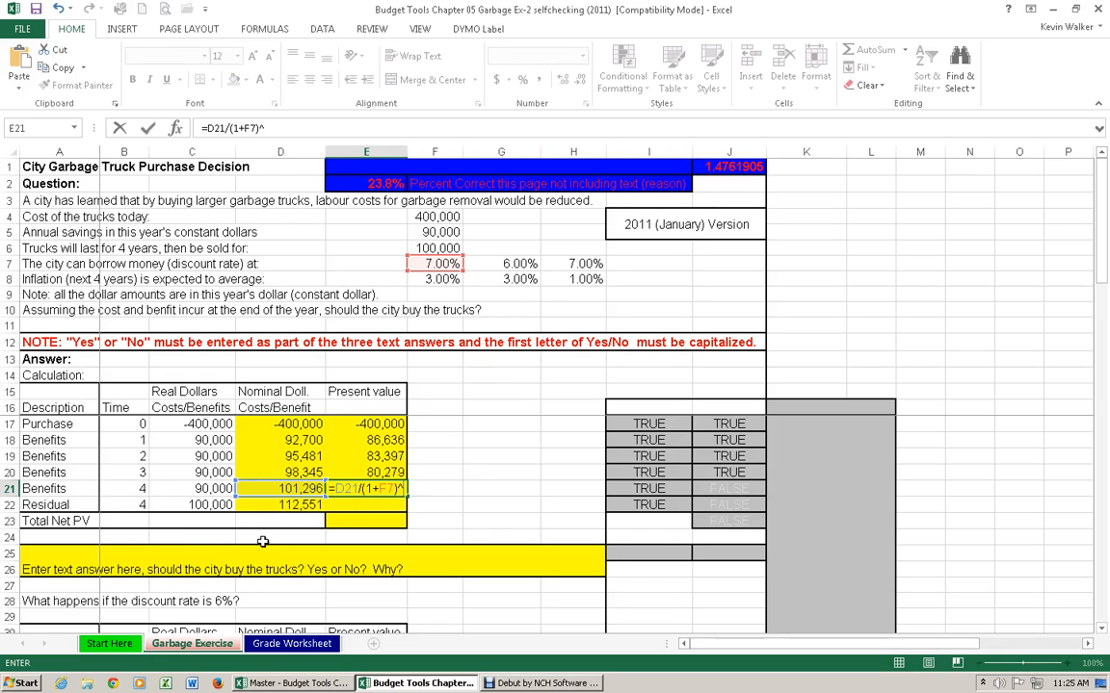
click(143, 489)
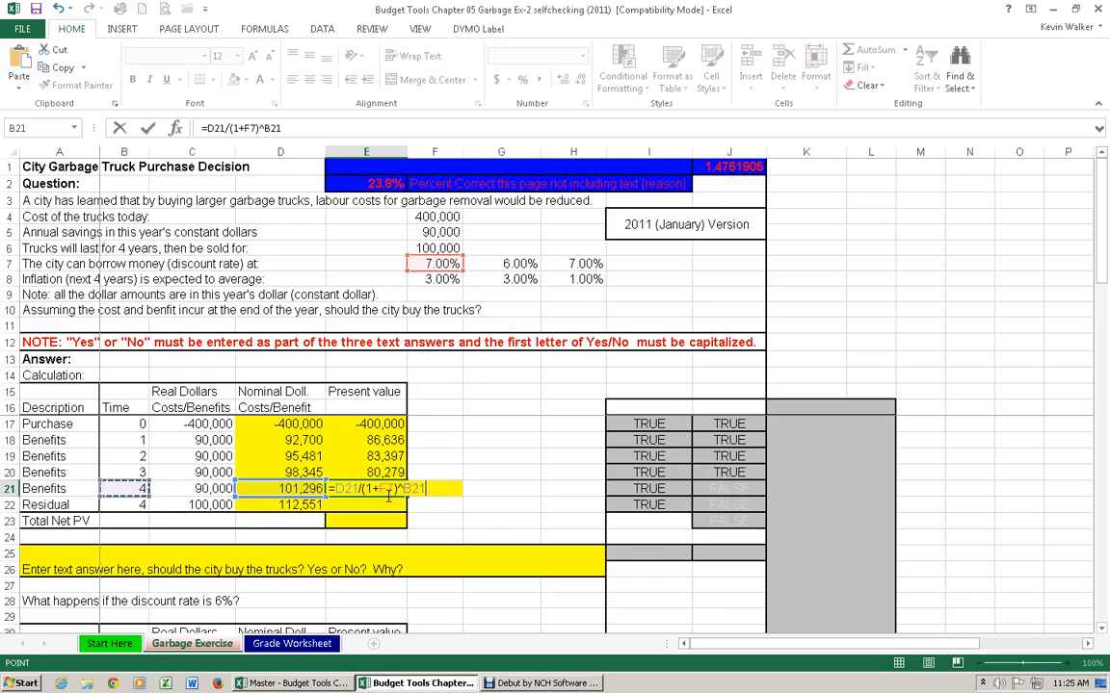
key(Return)
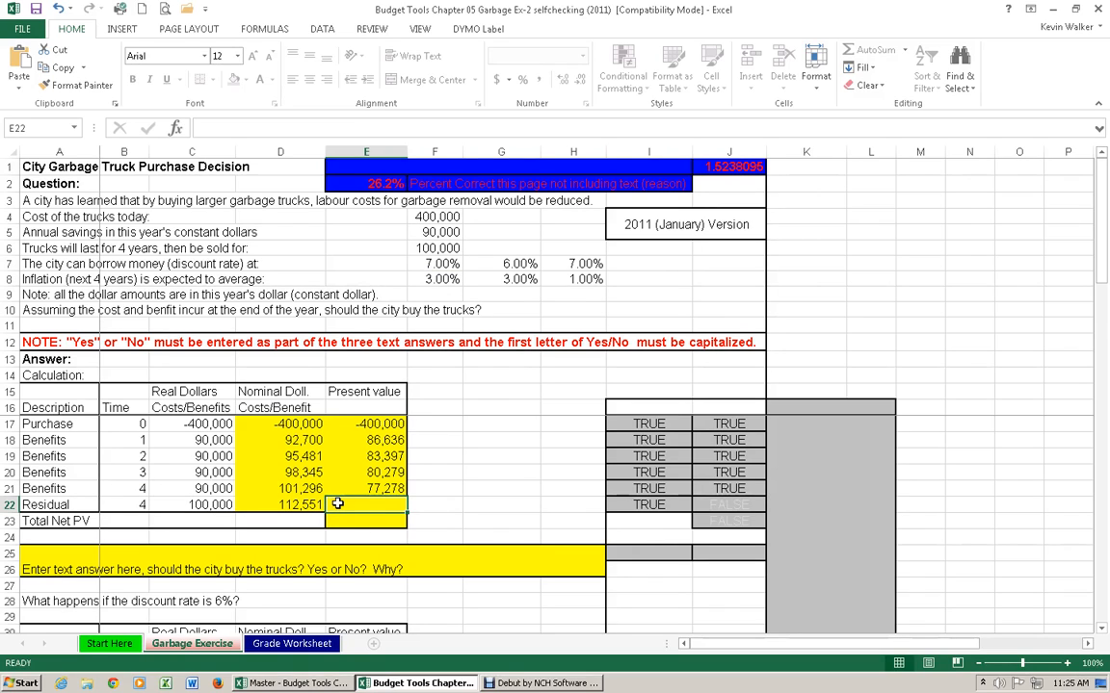
Calculate the residual's present value in E22 with =D22/(1+F7)^B22
text(+)
key(BackSpace)
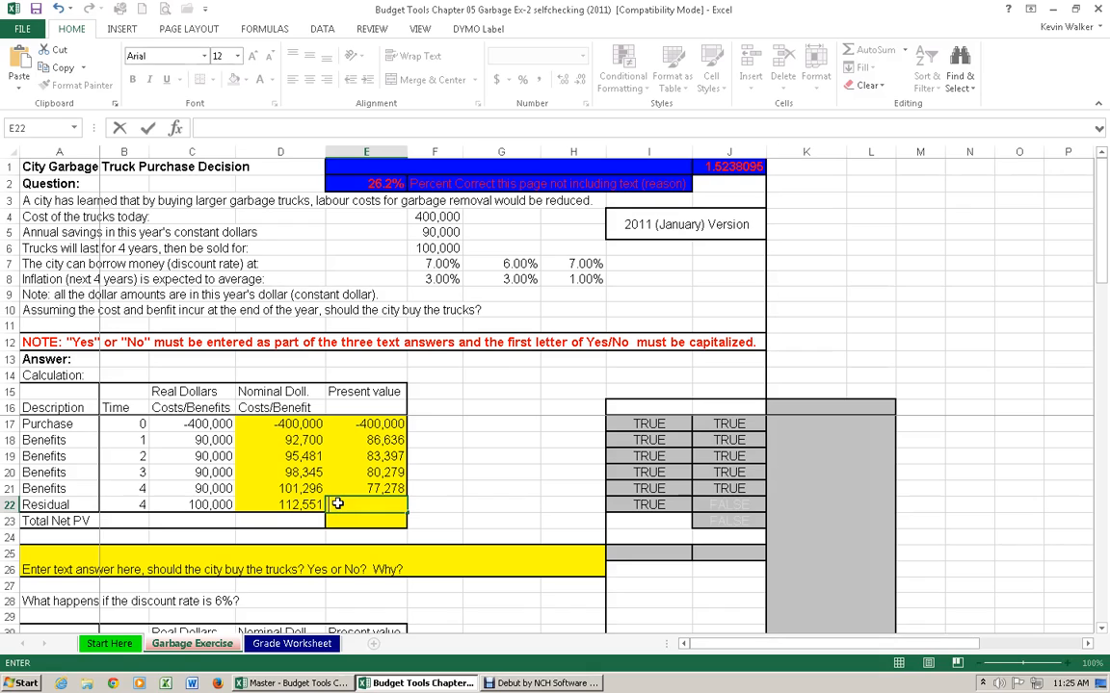
text(=)
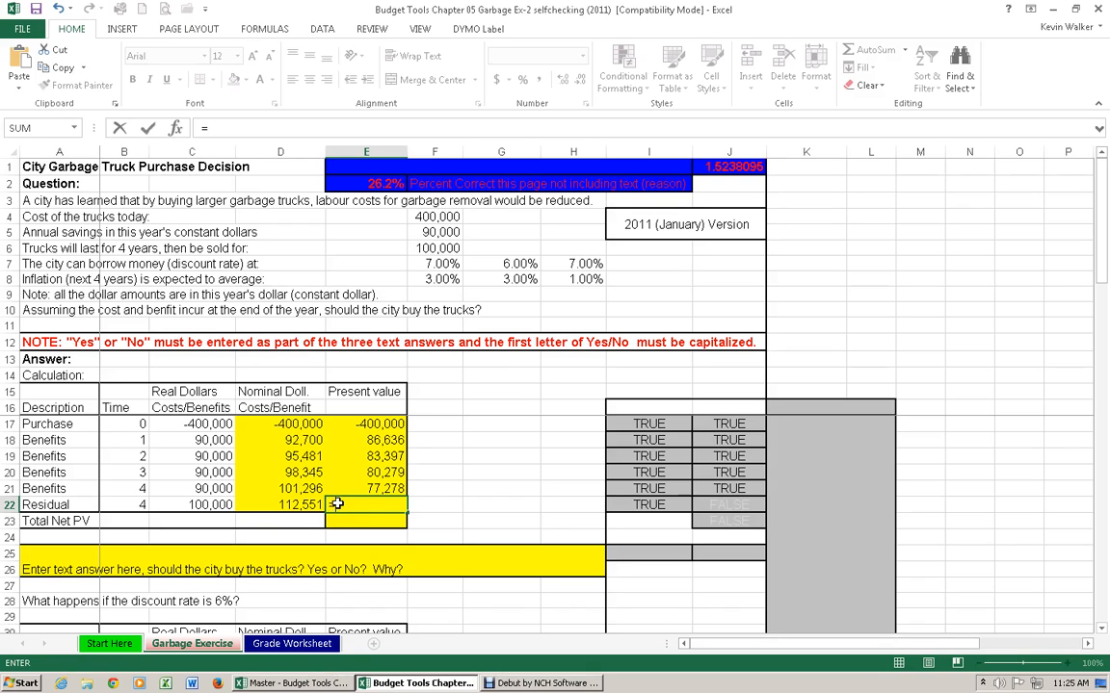
key(Left)
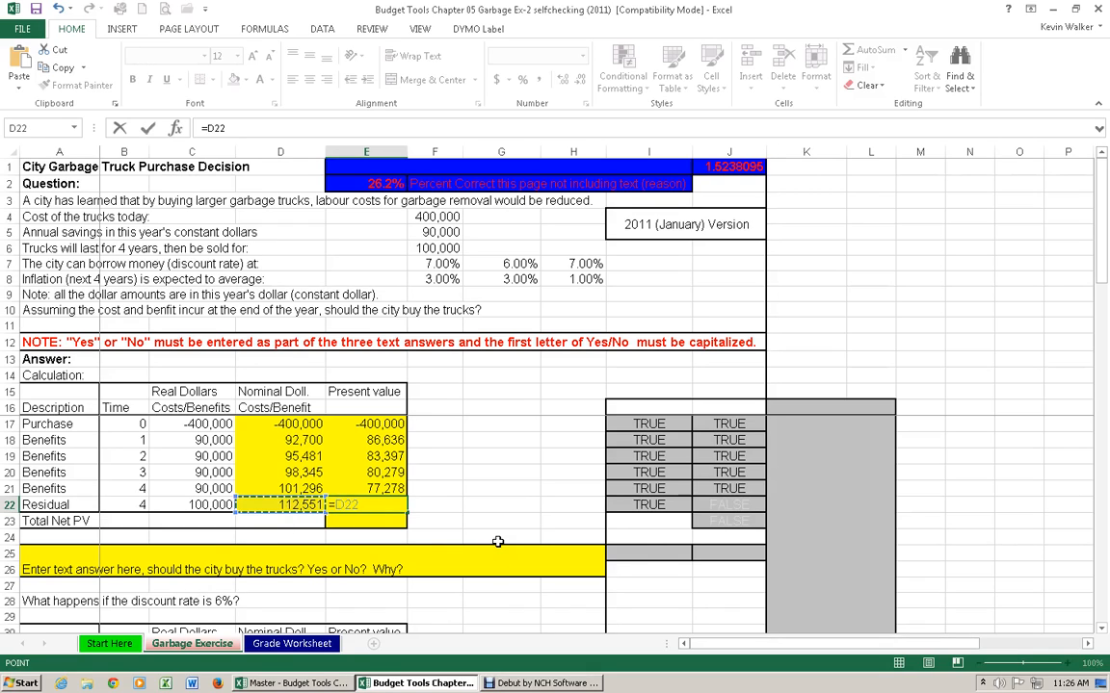
text(/(1)
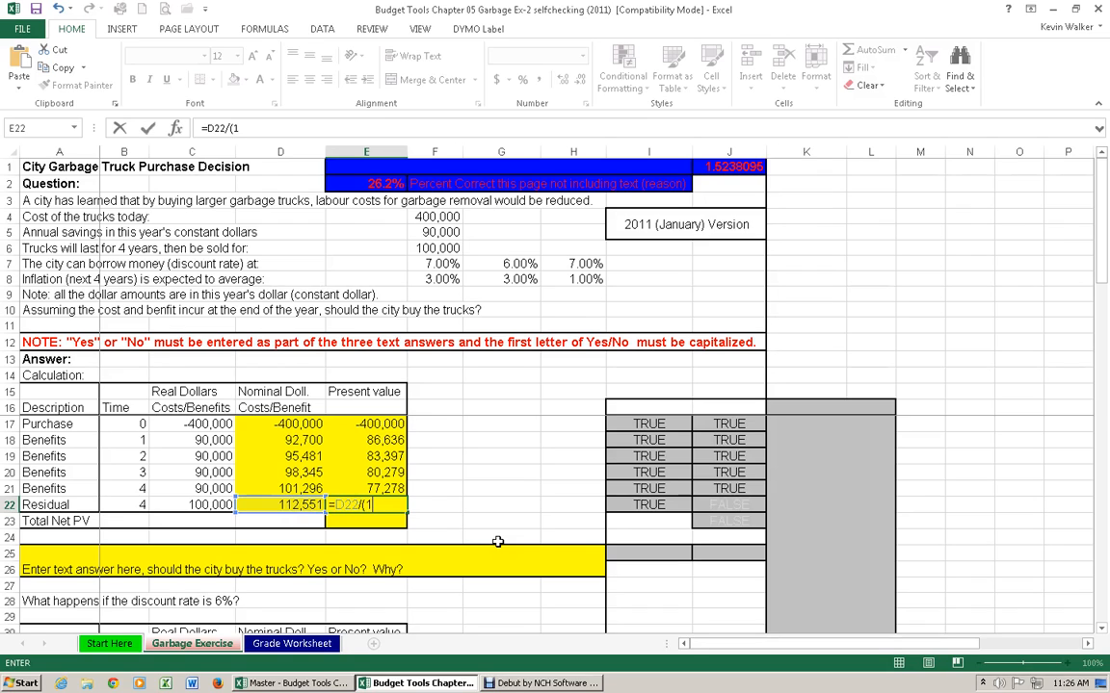
text(+)
click(436, 263)
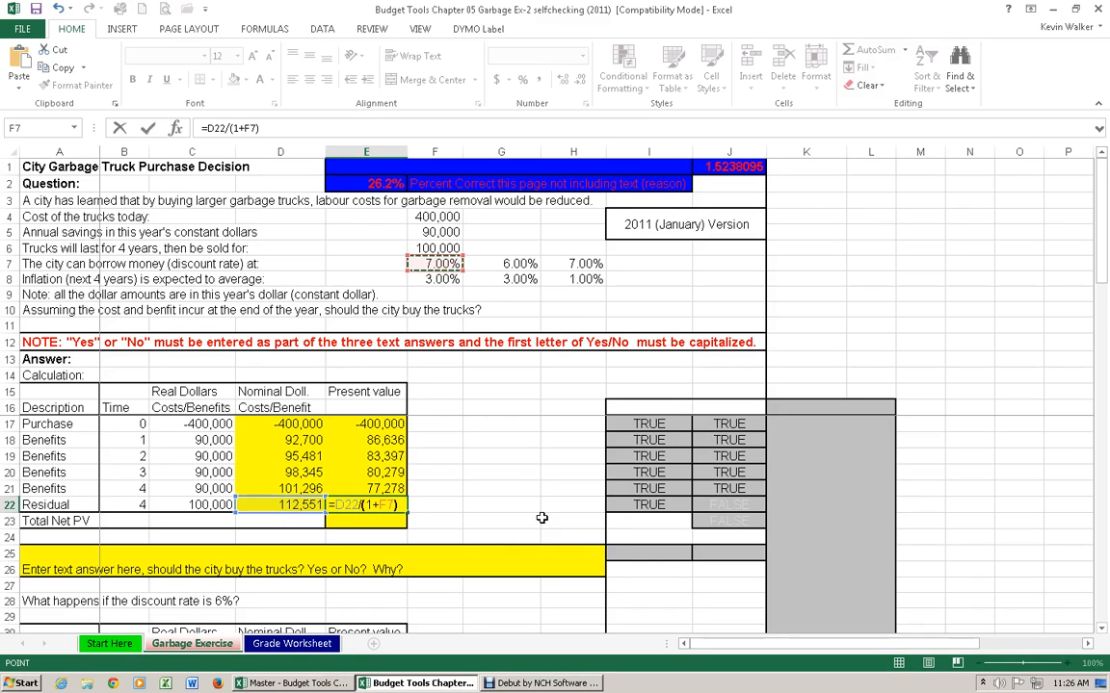
text())
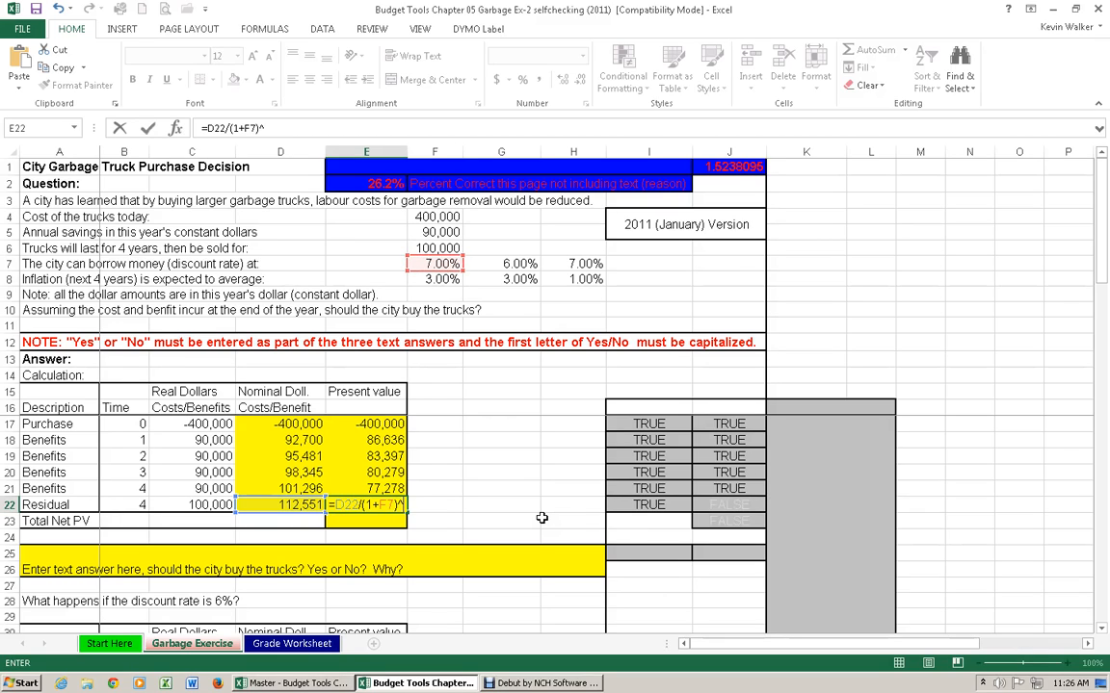
click(142, 505)
key(Return)
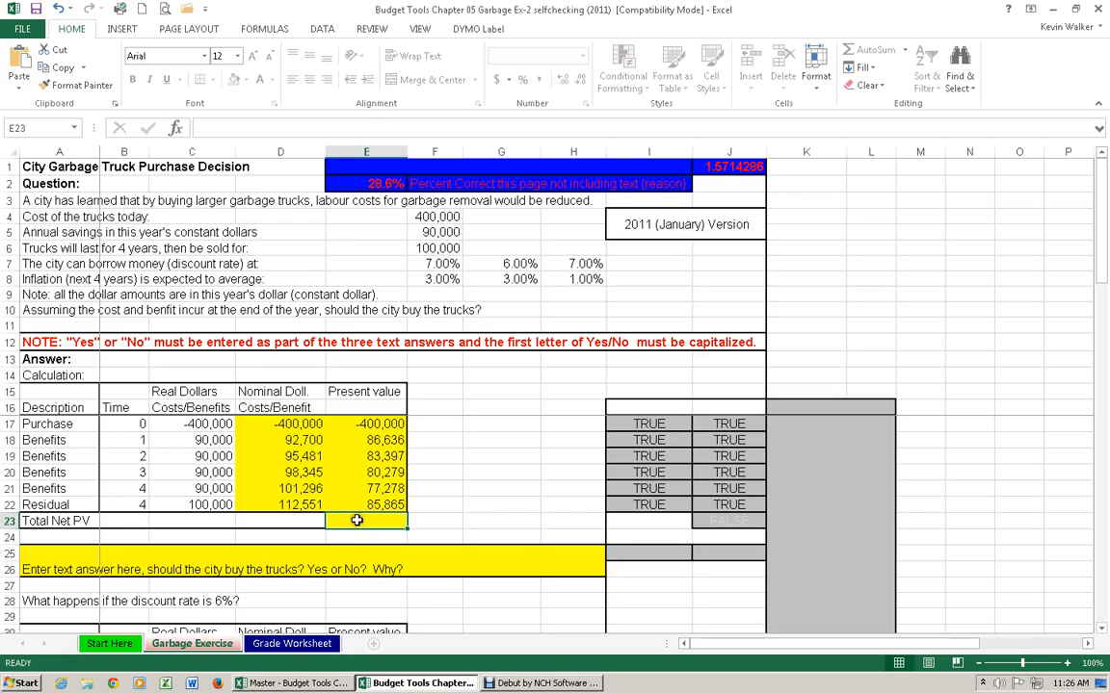
Try to total the present values in the Total Net PV cell E23 with =SUBTOTAL(E17:E22)
click(208, 127)
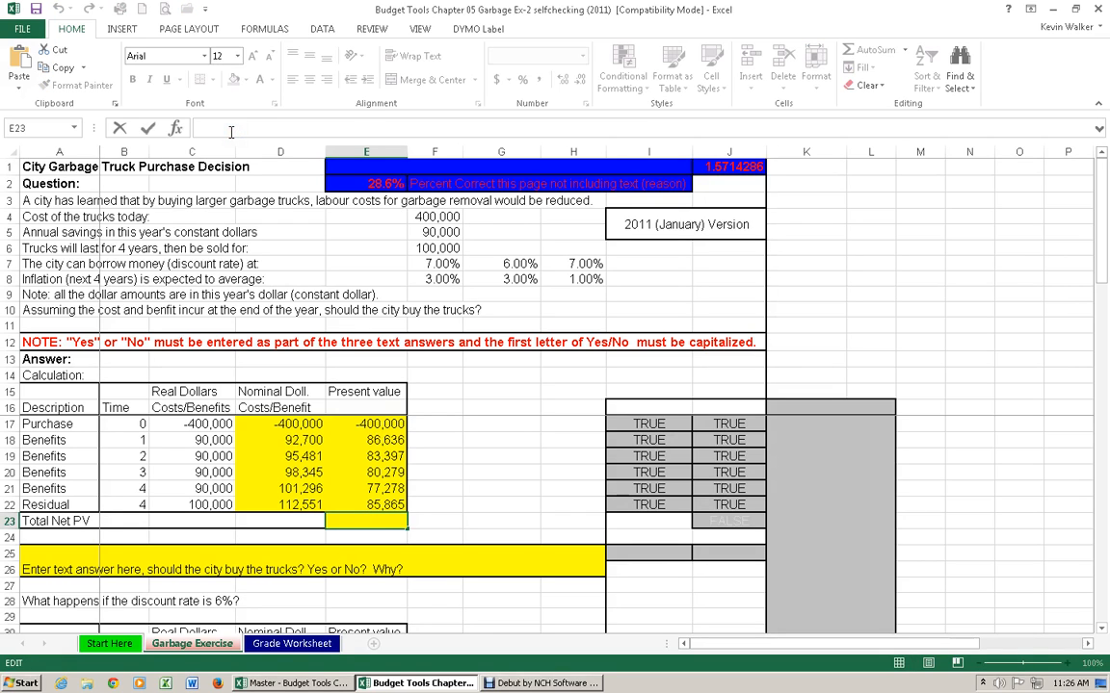
text(SUBTOTAL)
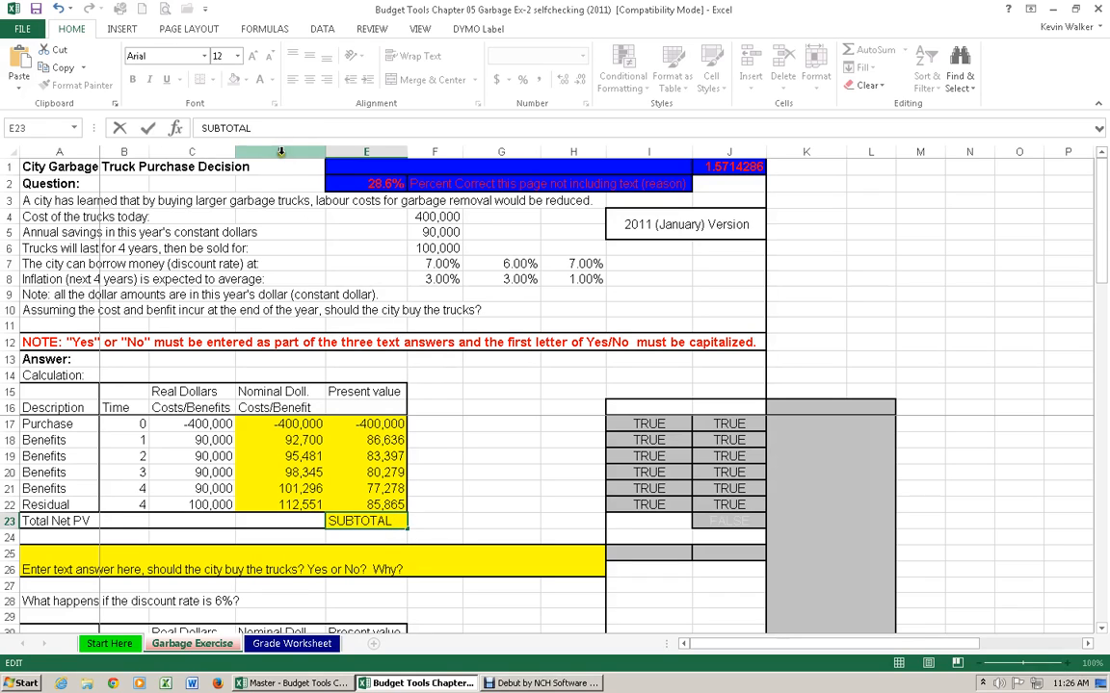
click(198, 127)
text(=)
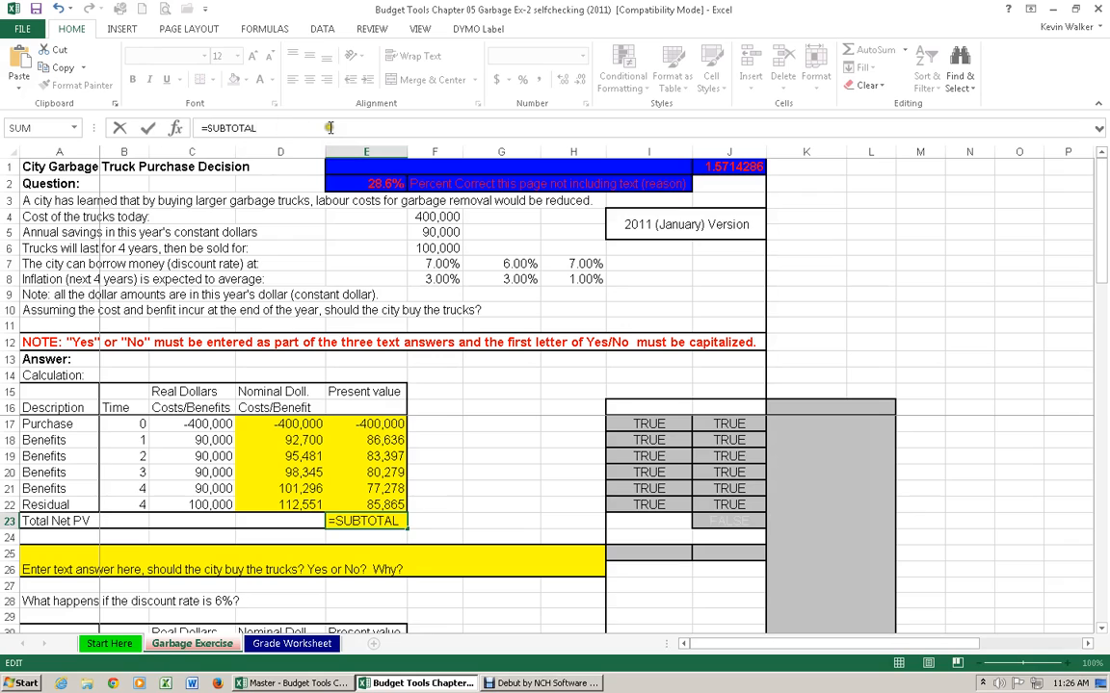
text(()
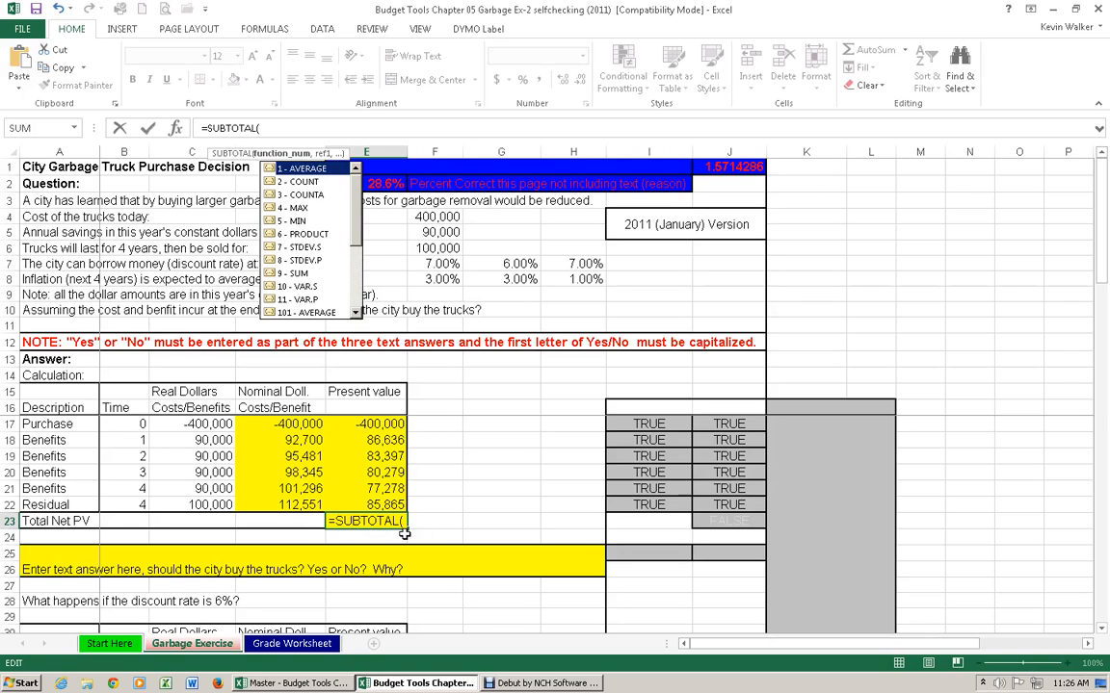
drag(383, 423, 384, 502)
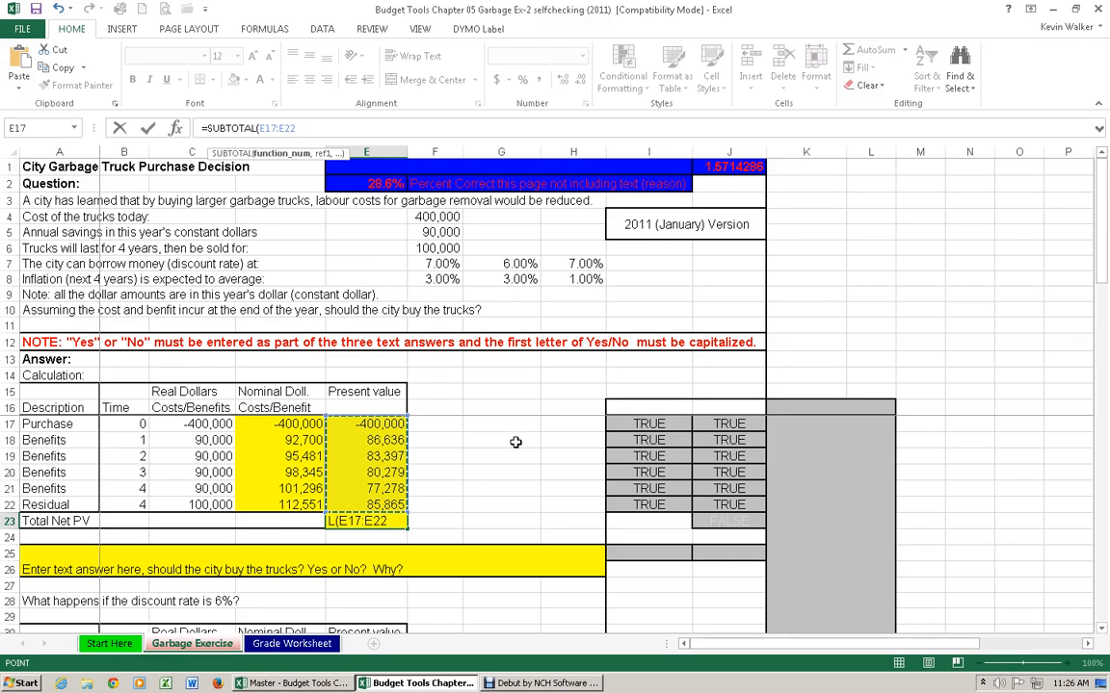
key(Return)
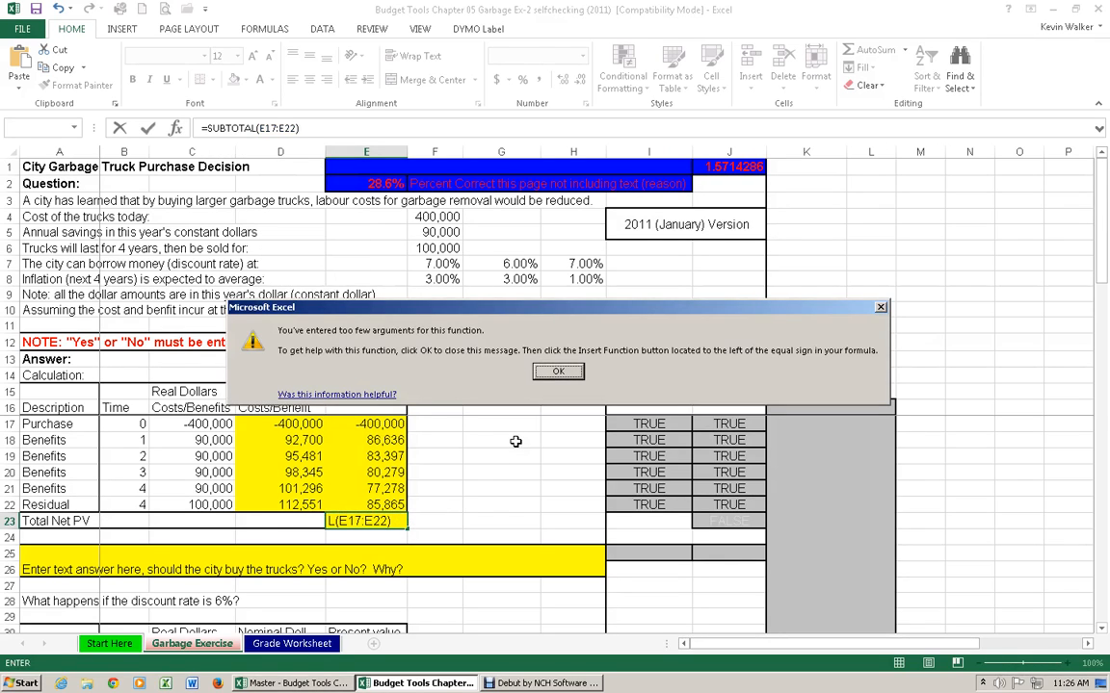
click(556, 367)
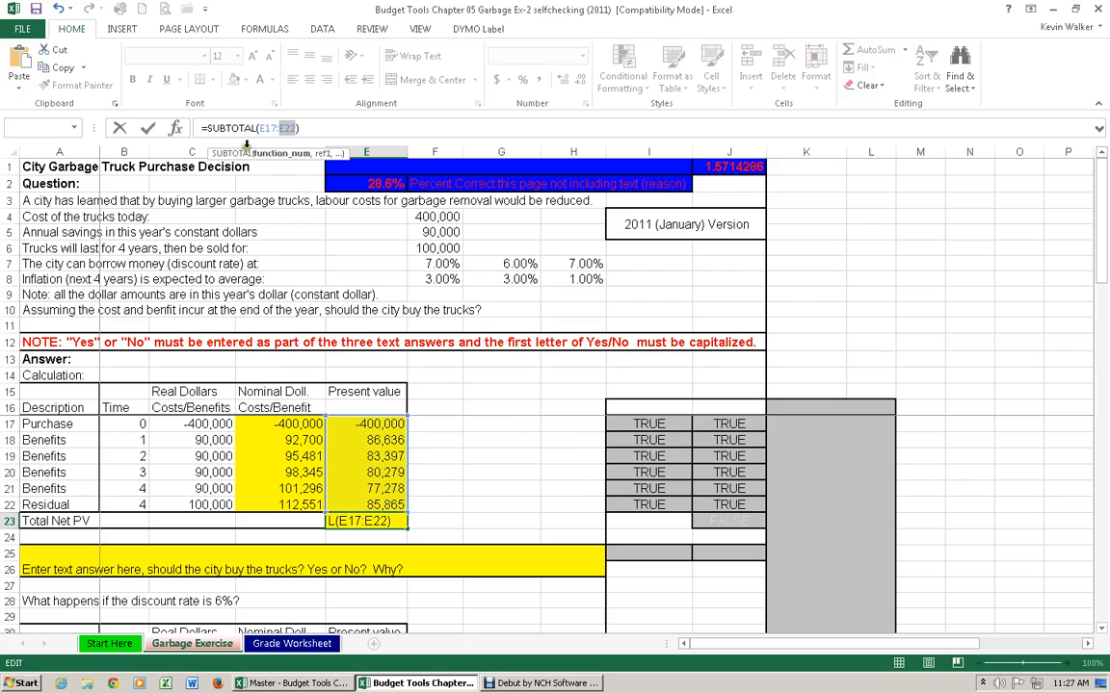
Add the sum function number 9 to the E23 formula so it reads =SUBTOTAL(9,E17:E22)
click(258, 128)
text(9,)
key(Return)
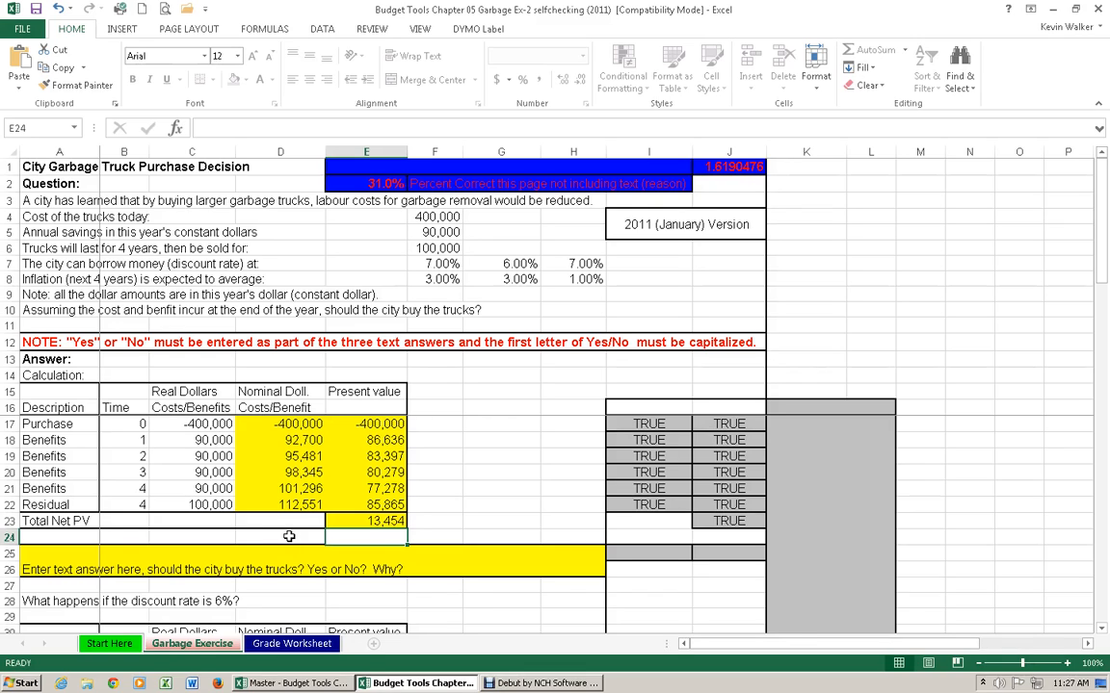
Review the Total Net PV formula in E23 and the question below it on whether the city should buy the trucks
click(381, 521)
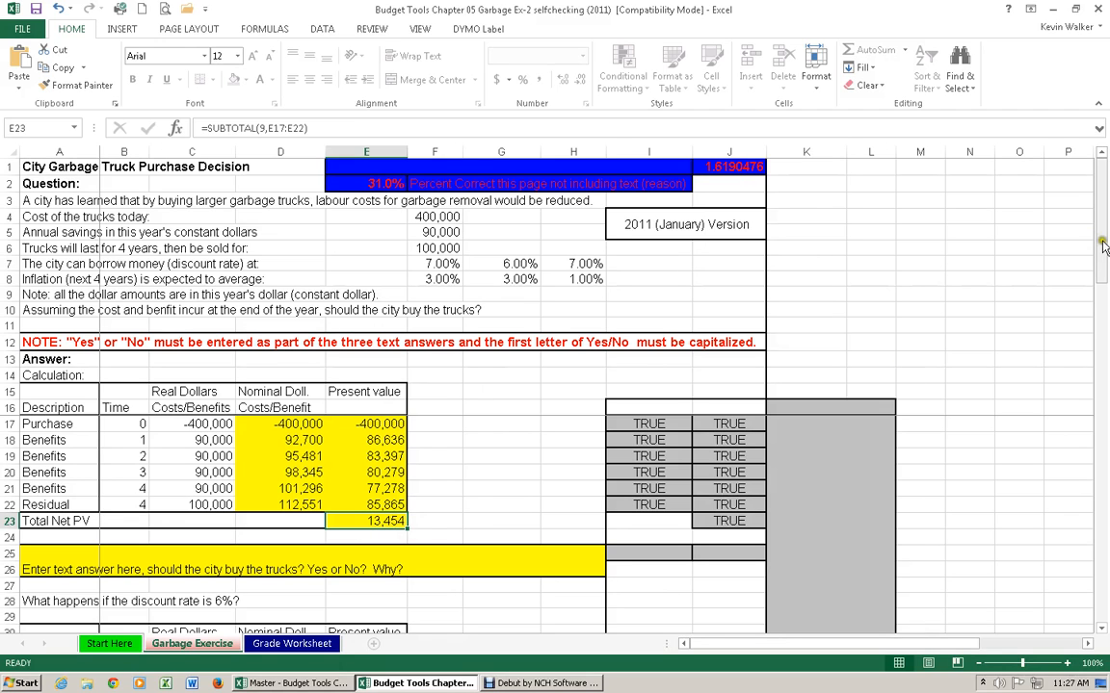
mouse_move(1102, 248)
mouse_down()
mouse_move(1106, 413)
mouse_move(1104, 248)
mouse_up()
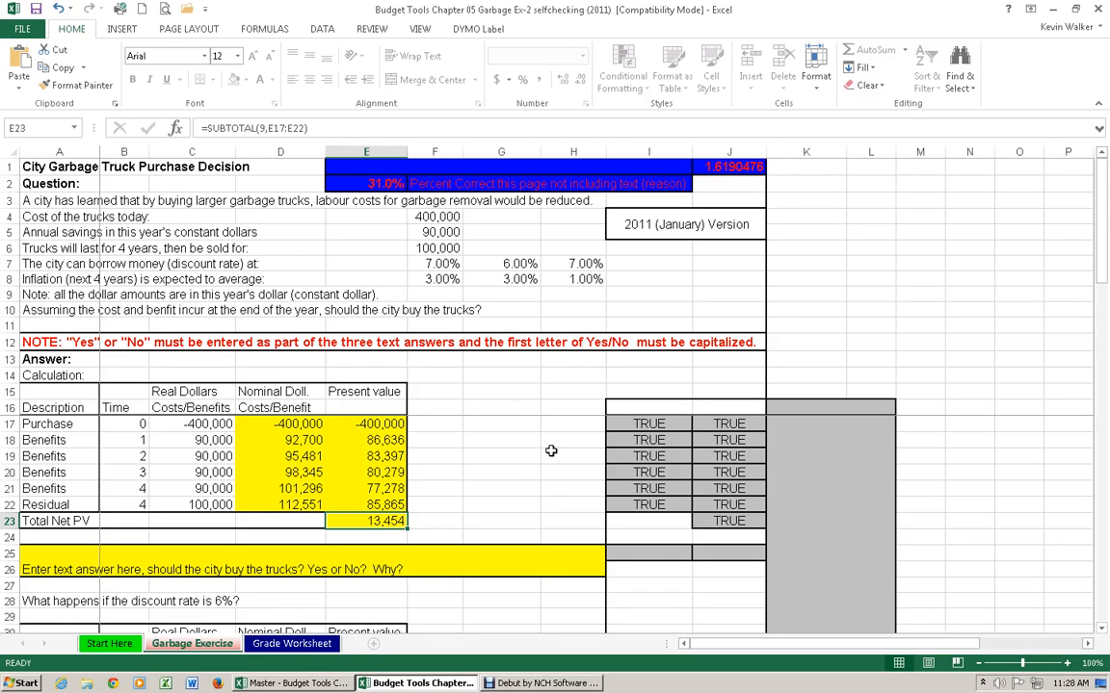
scroll(542, 457, down, 2)
scroll(538, 470, up, 1)
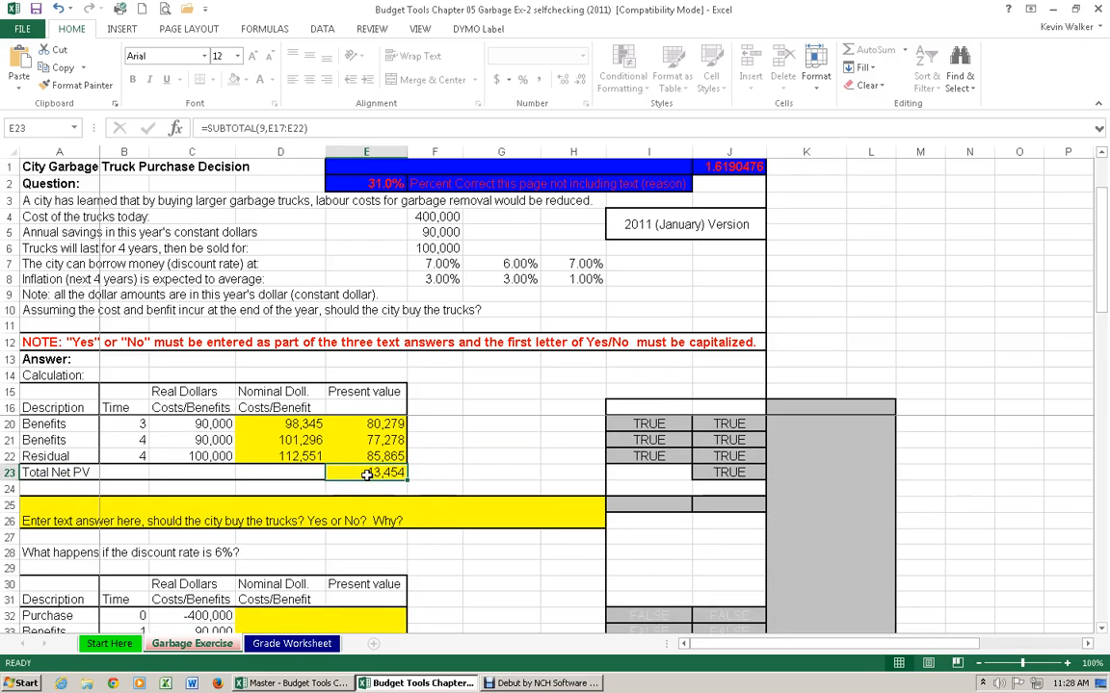
scroll(547, 476, up, 1)
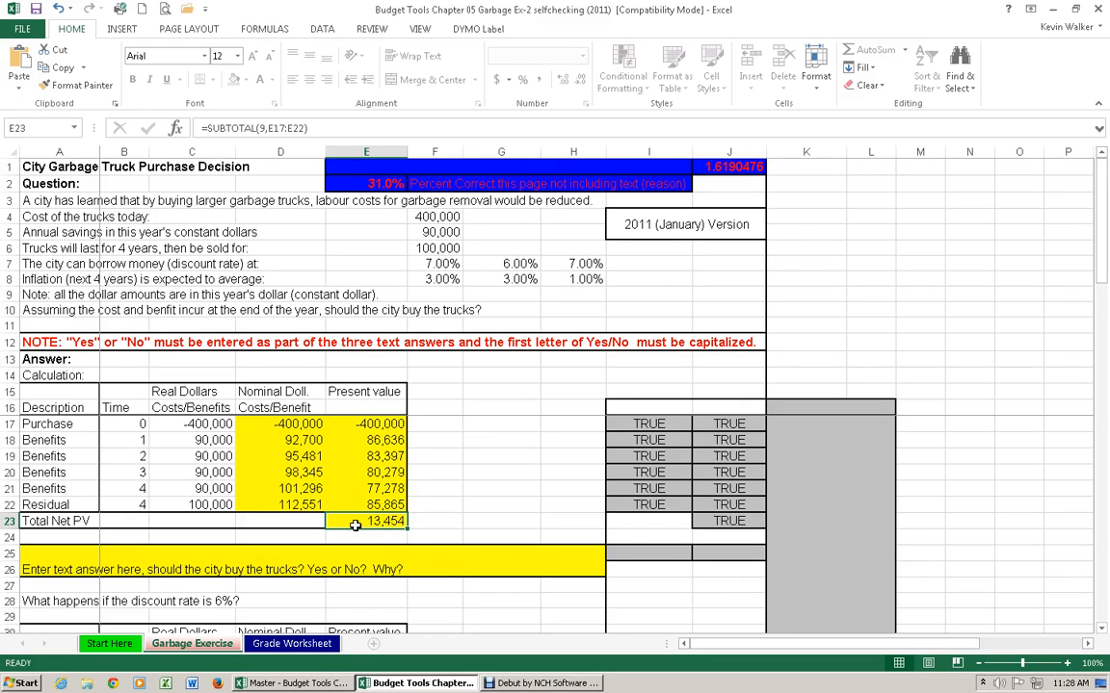
Replace the placeholder text in the yellow answer cell A25 with "Yes, buy the trucks because the NPV is positive."
click(458, 567)
double_click(417, 567)
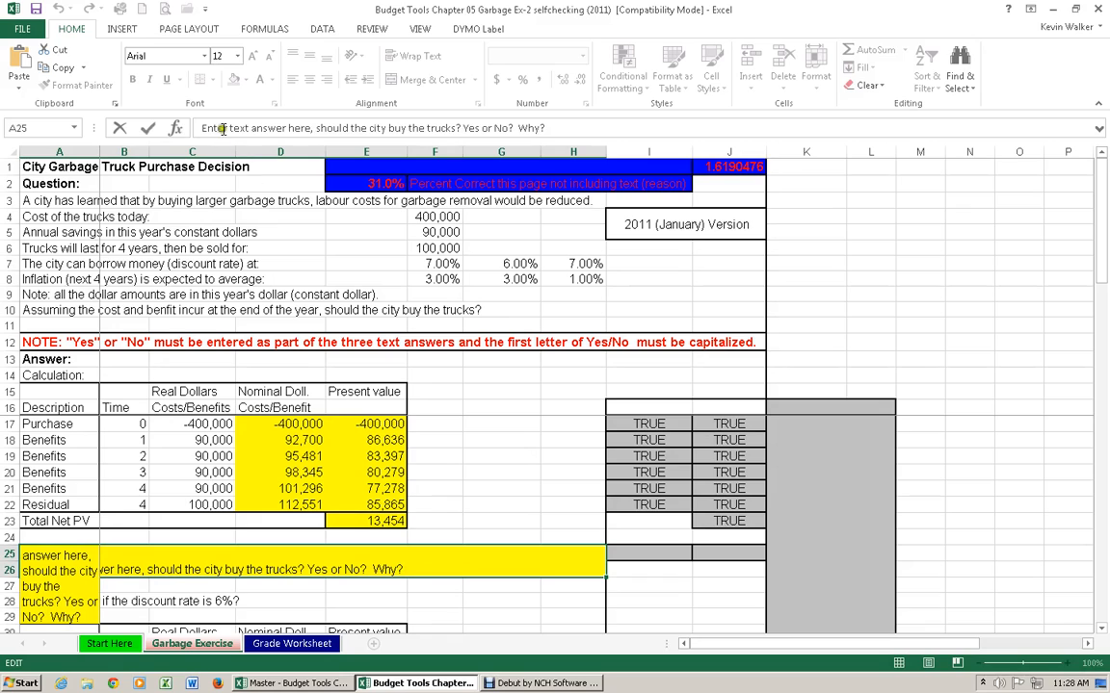
drag(203, 128, 706, 152)
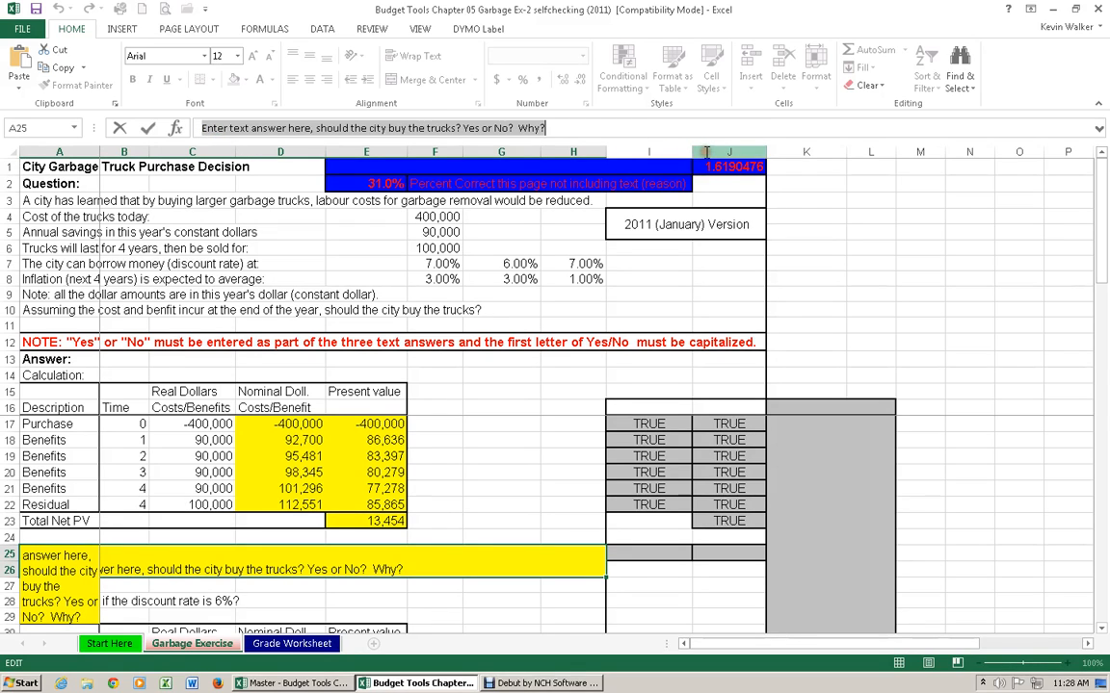
text(Yes)
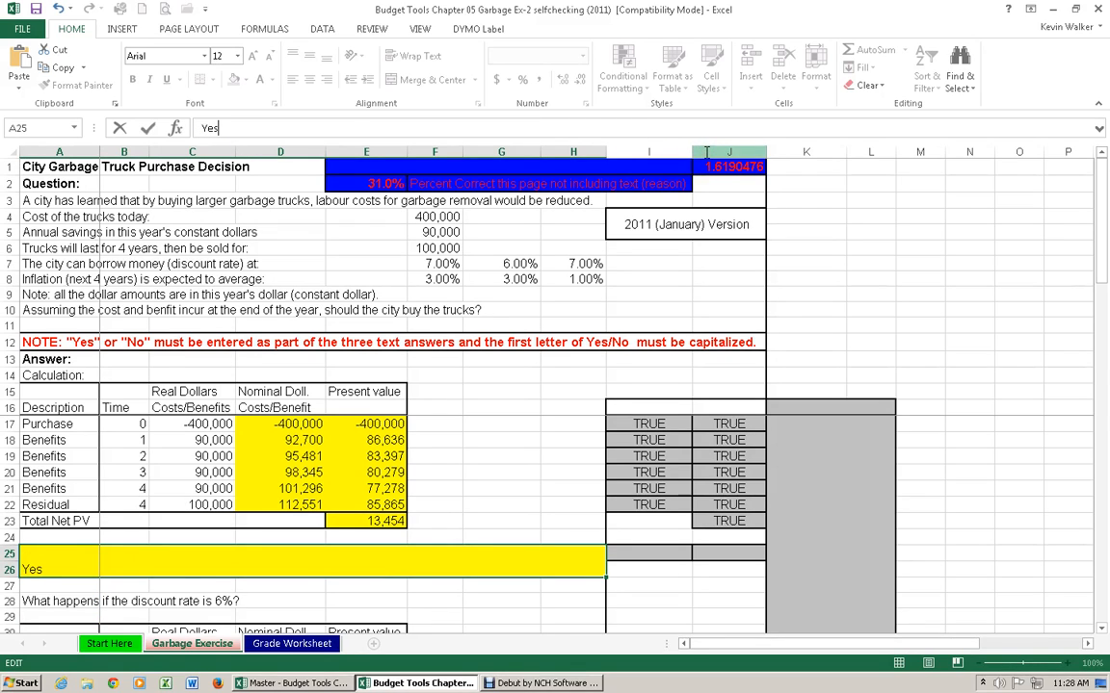
text(, buy the trucks becua)
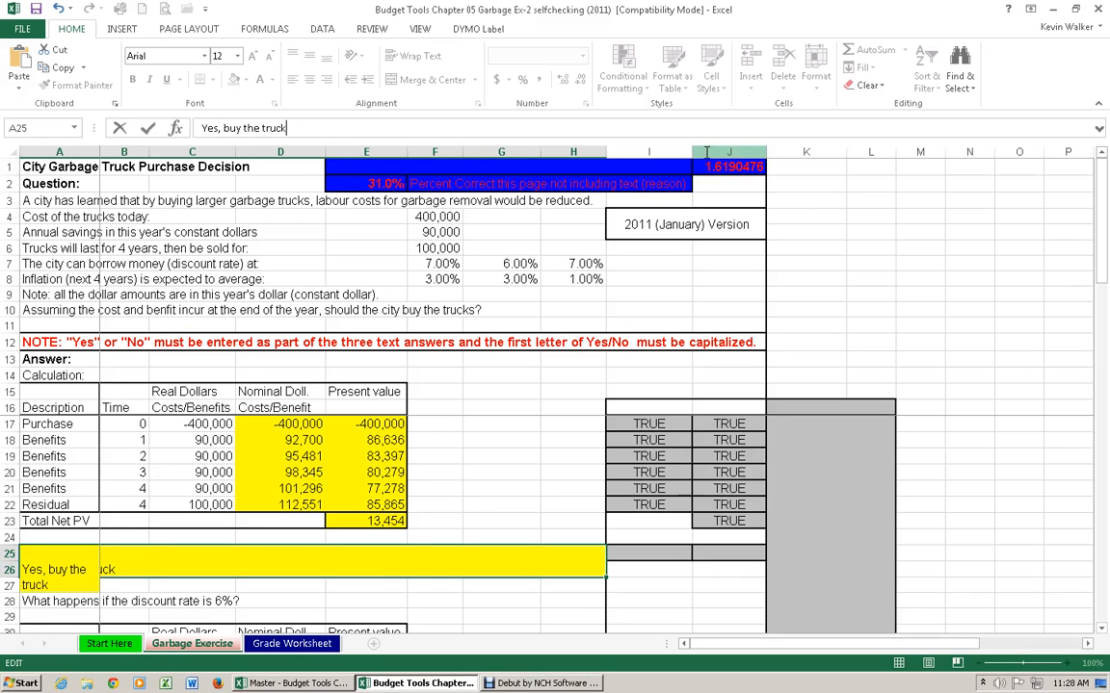
key(BackSpace)
key(BackSpace)
text(use )
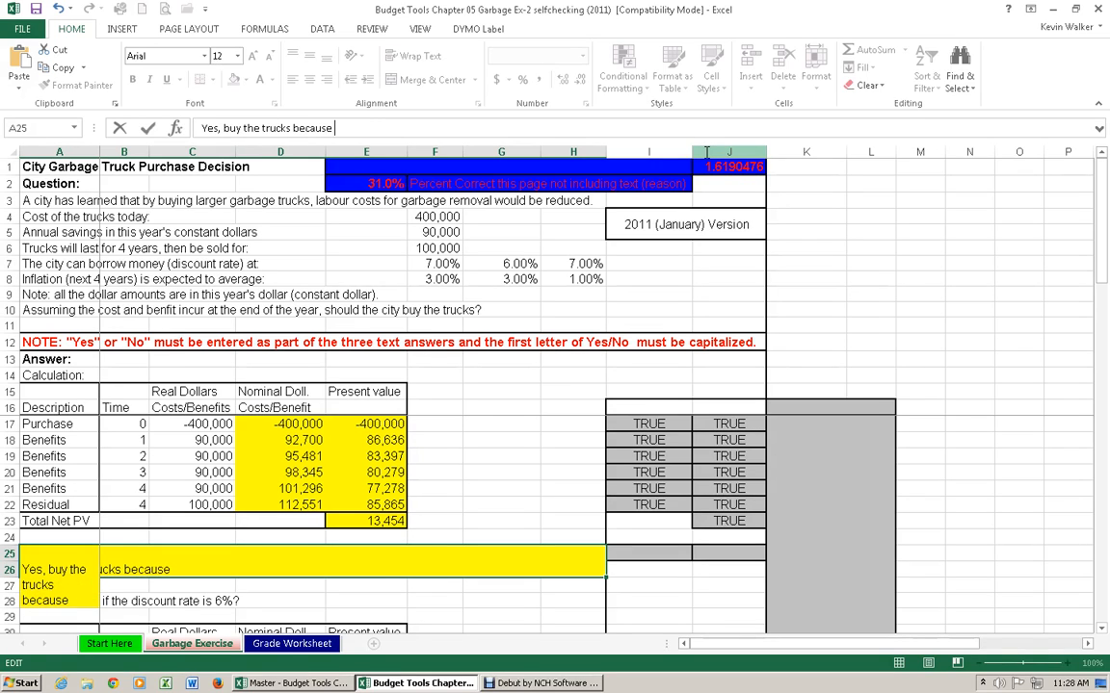
text(the NPV)
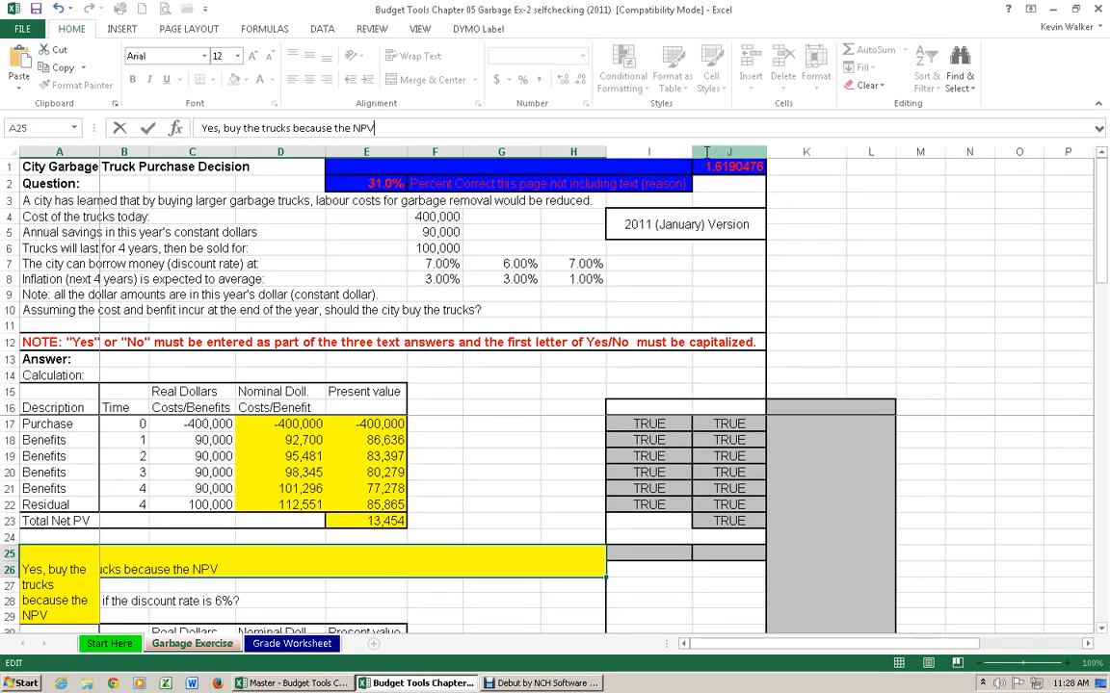
text( is positi)
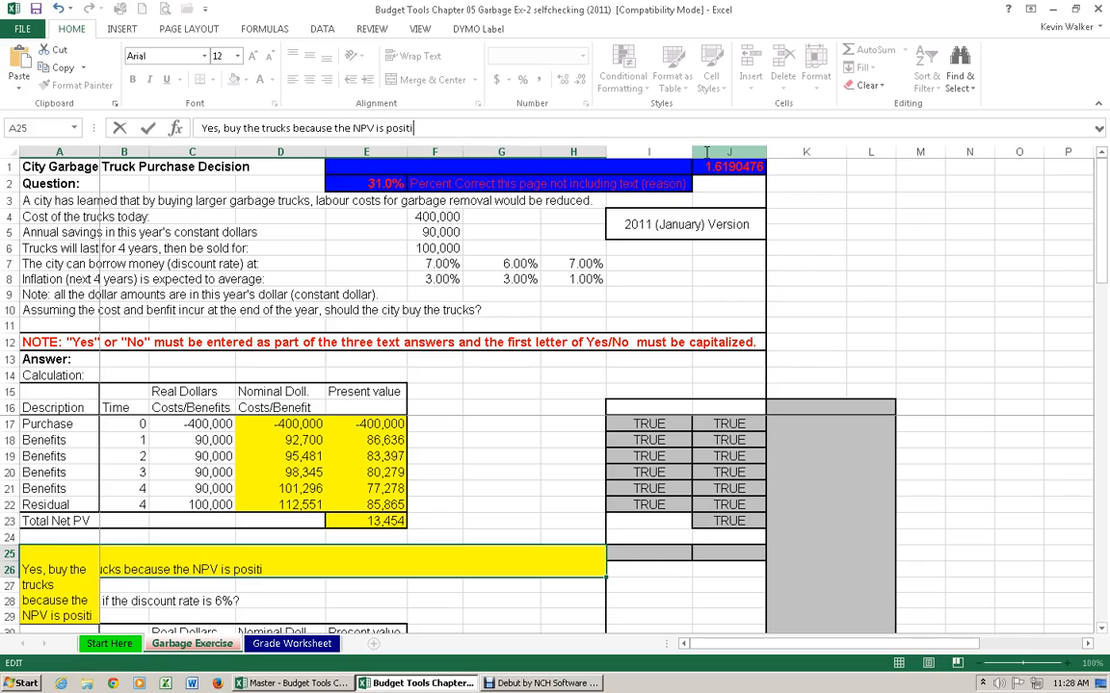
text(ve.)
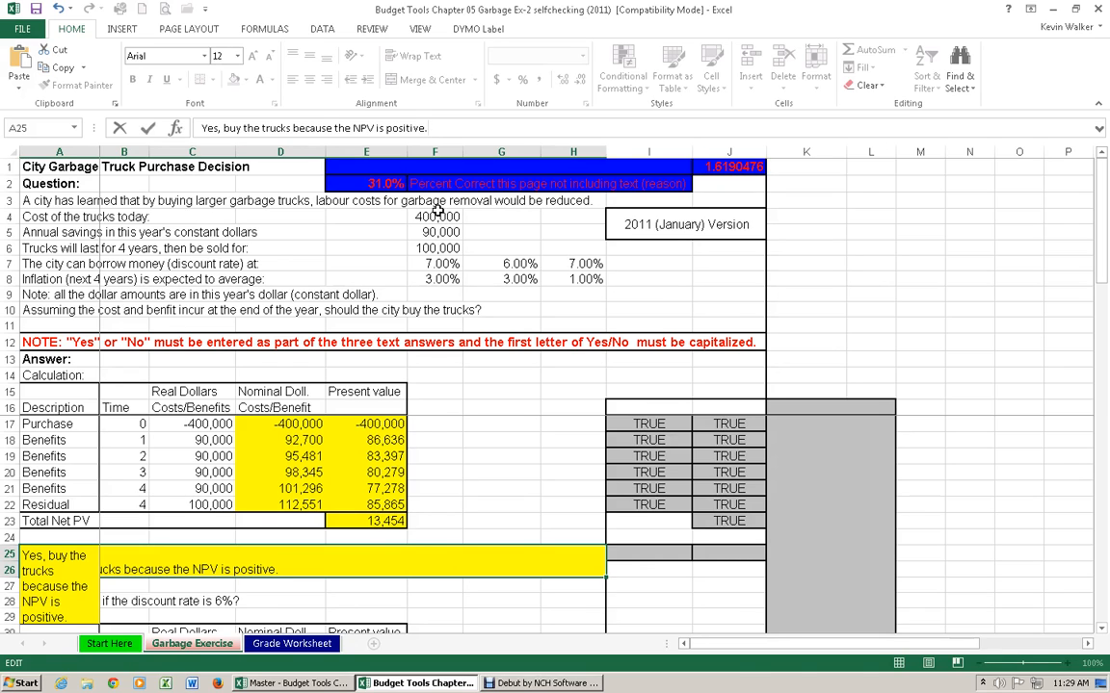
Review the assumptions in F4:F8, the alternative rates in G7:G8, the empty 6% discount rate table and the nominal formula in D18
drag(429, 218, 445, 281)
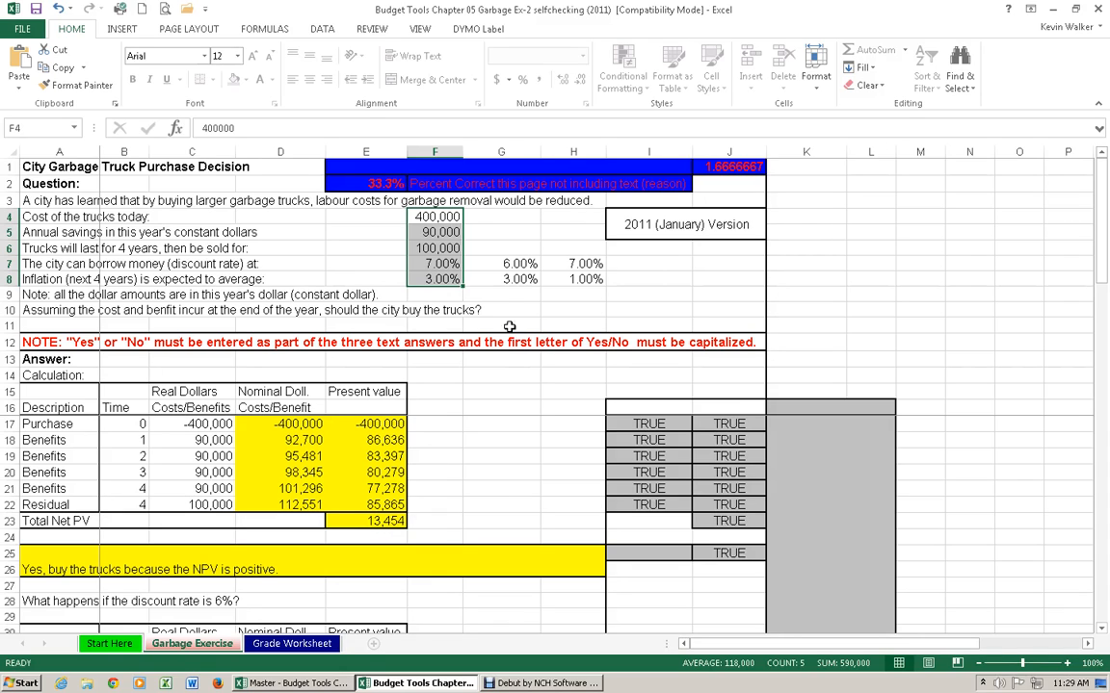
drag(510, 264, 519, 279)
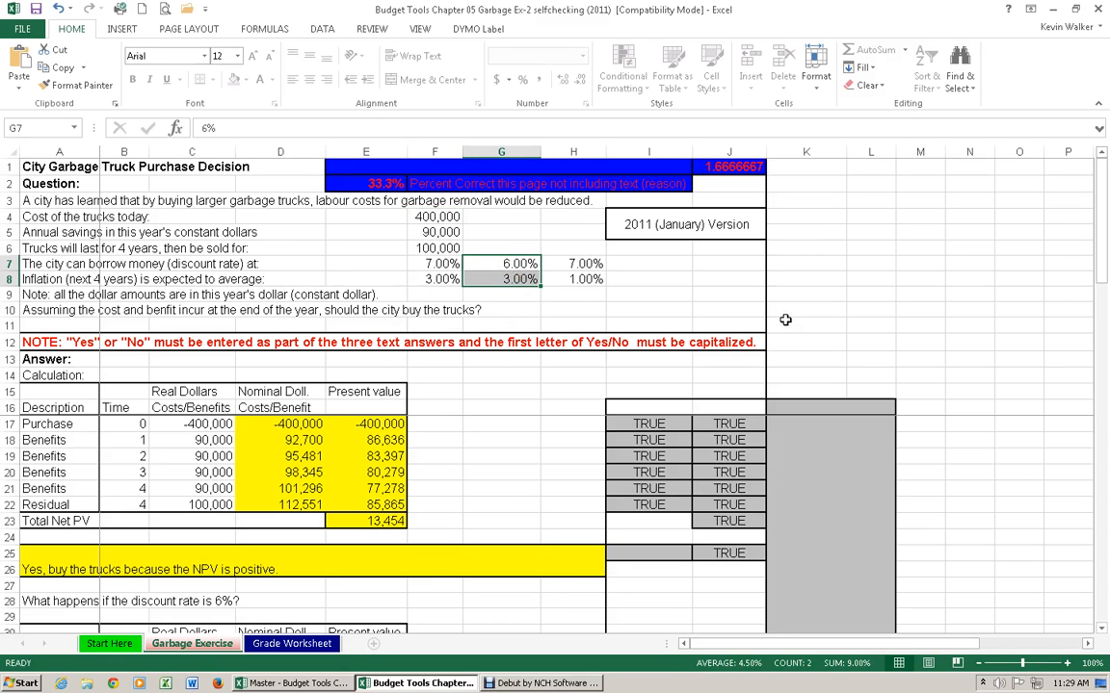
drag(1101, 272, 1104, 380)
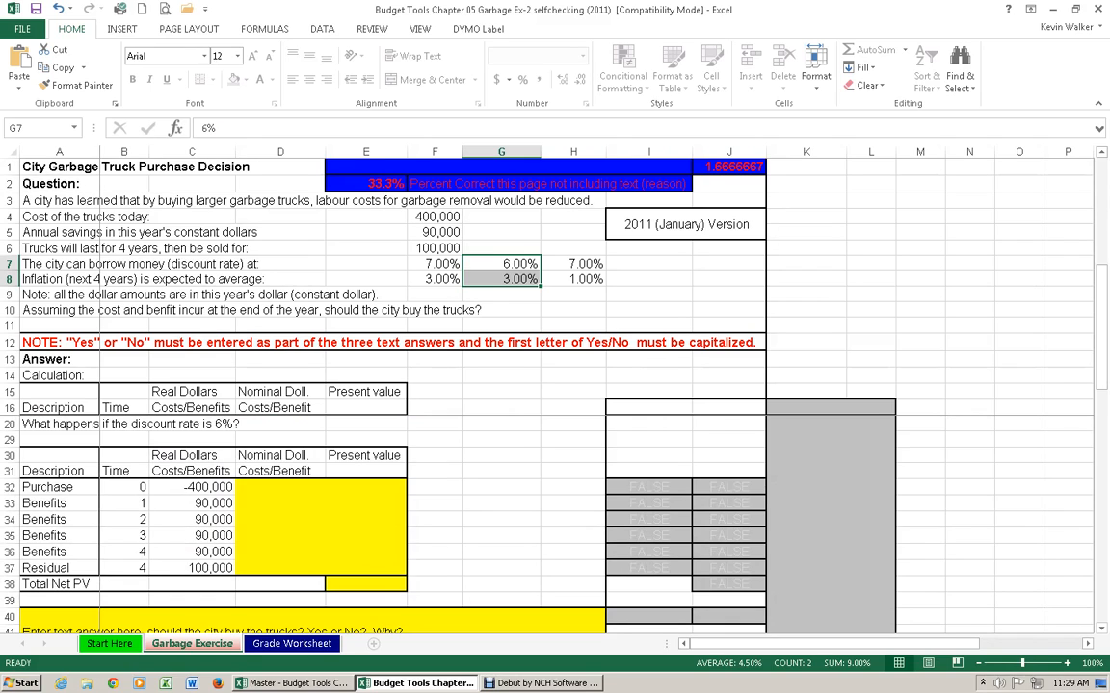
mouse_move(1, 289)
mouse_down()
mouse_move(40, 552)
mouse_move(30, 260)
mouse_up()
click(1105, 245)
drag(1106, 245, 1106, 135)
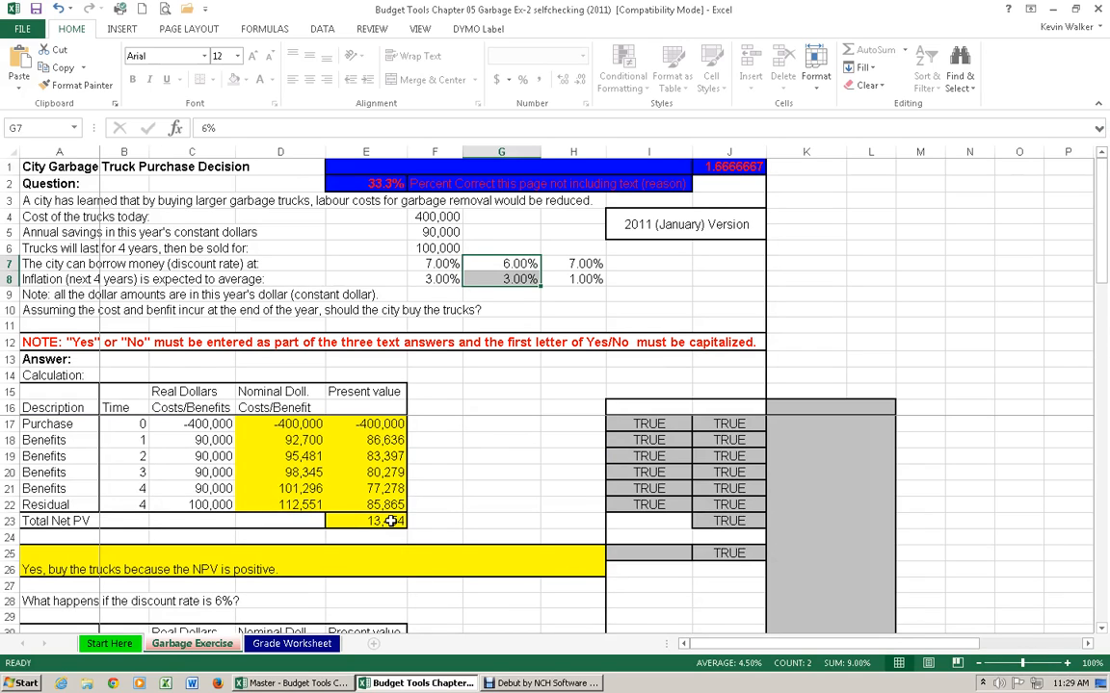
click(294, 440)
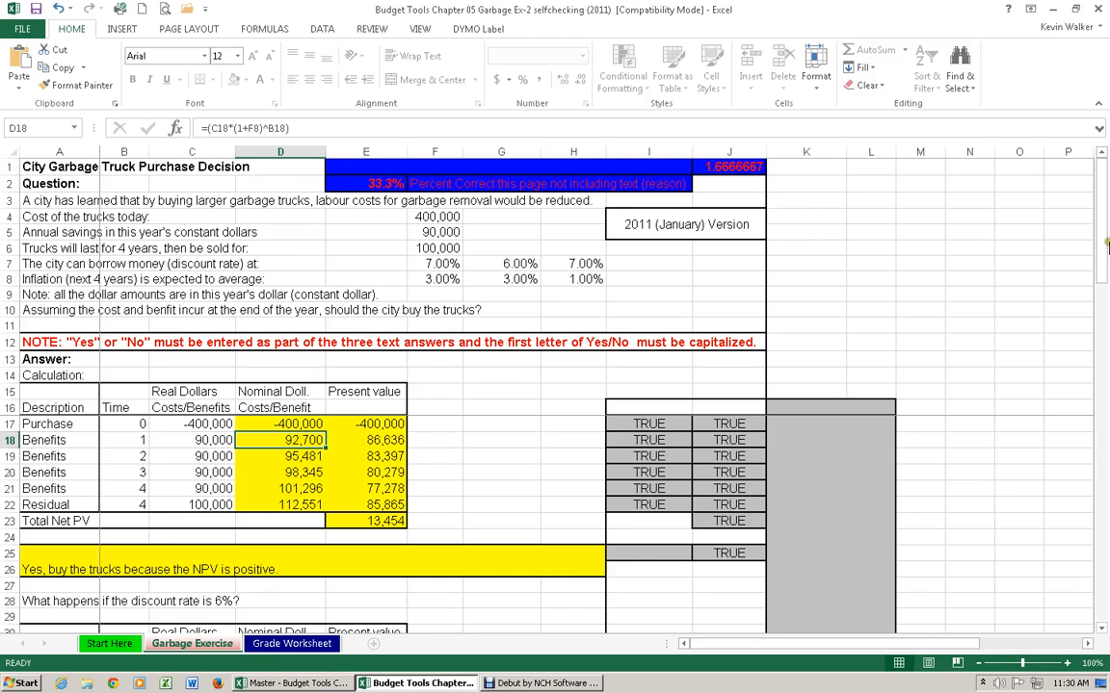
drag(1106, 245, 1106, 198)
mouse_move(1101, 280)
mouse_down()
mouse_move(1106, 618)
mouse_move(1102, 280)
mouse_up()
click(539, 683)
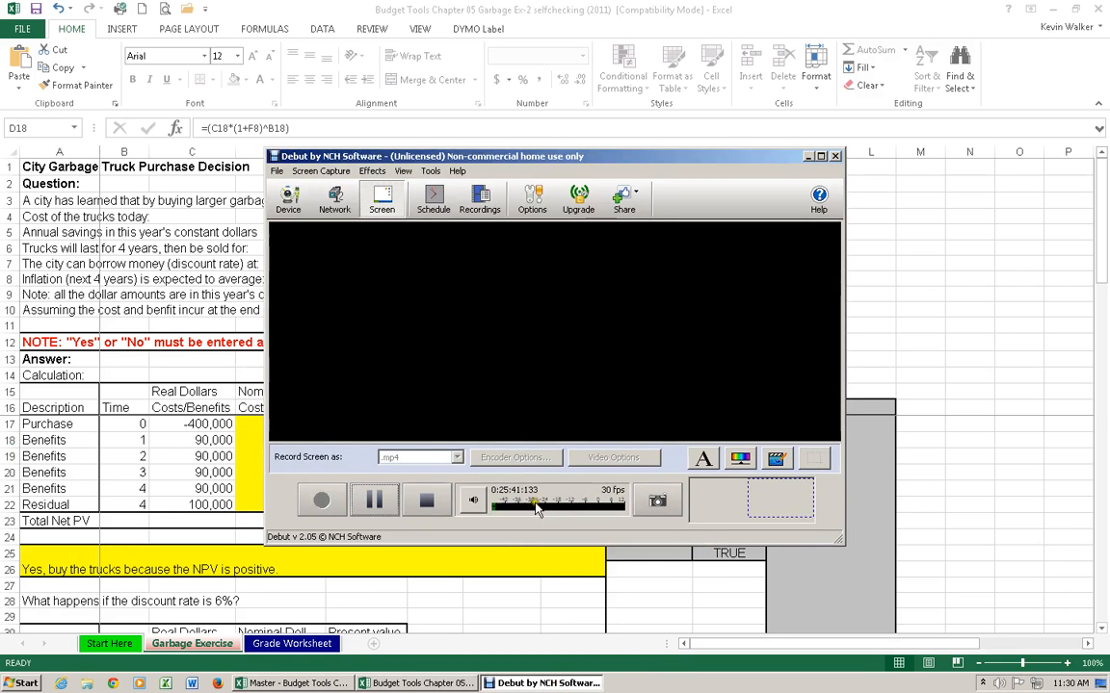